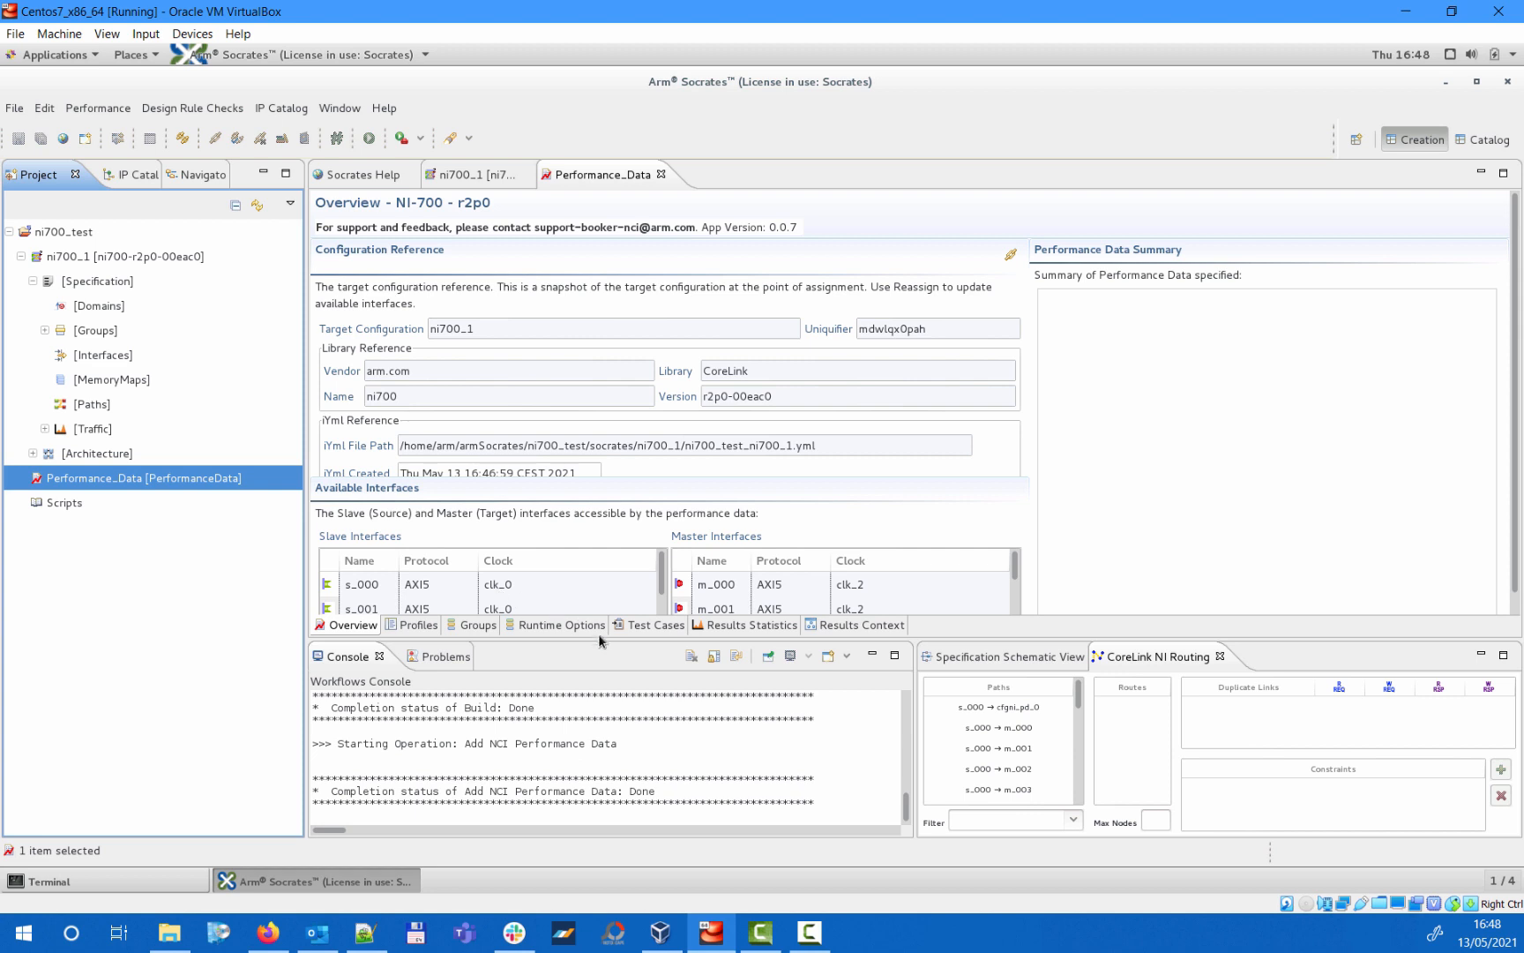
# - Start a new source traffic profile with the default details and add five transaction types to it
pyautogui.moveTo(620, 646); pyautogui.dragTo(597, 773)
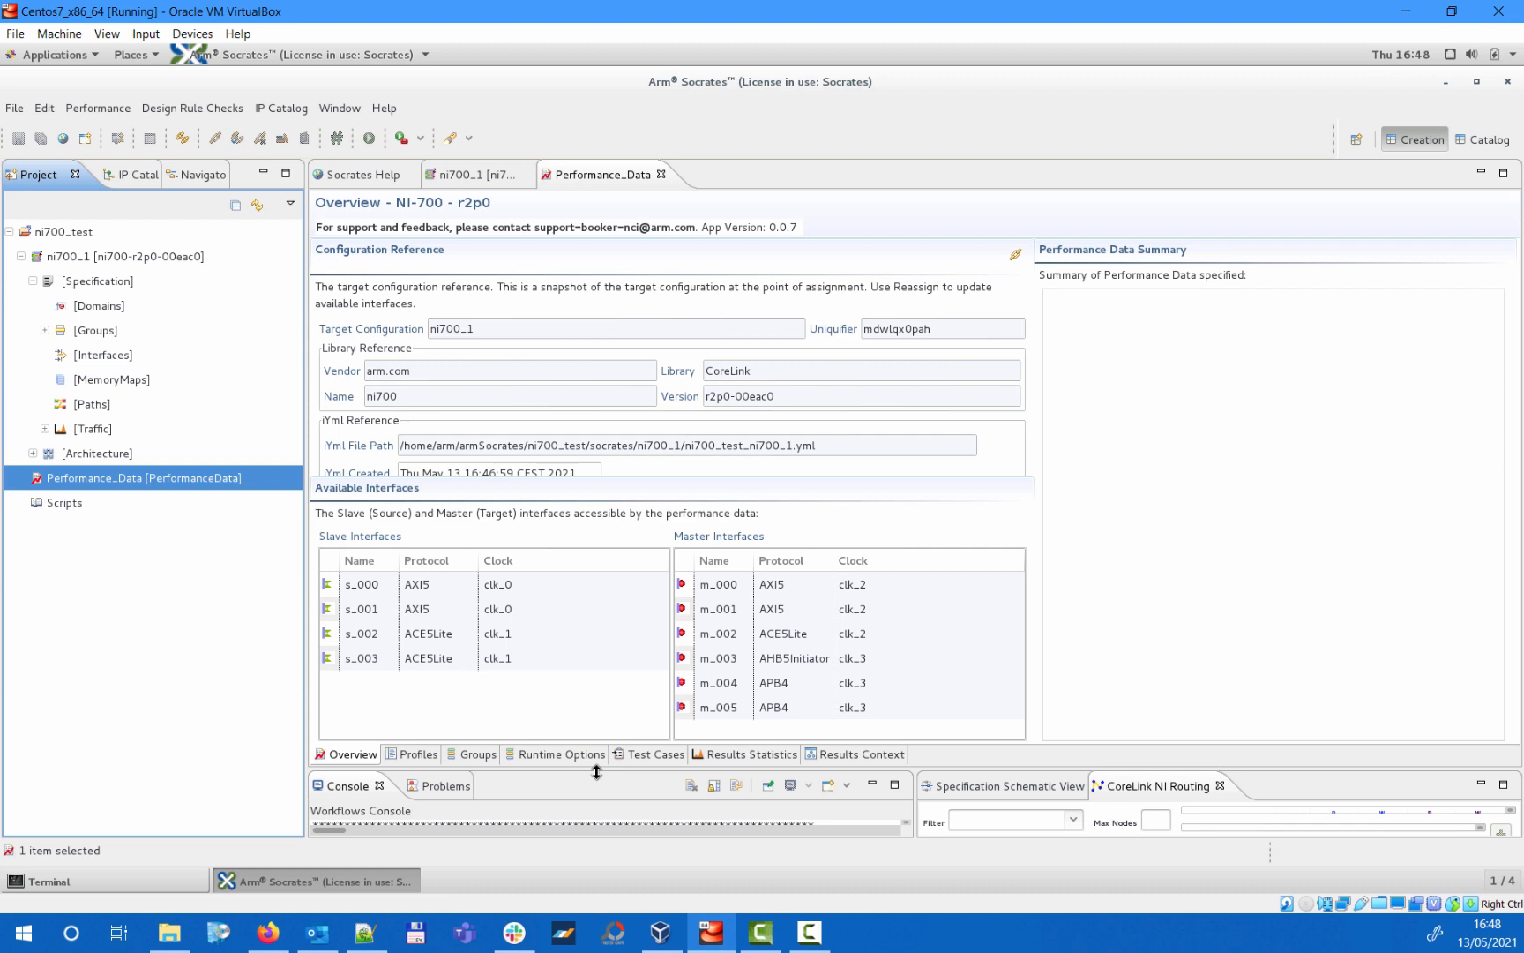
pyautogui.moveTo(596, 772); pyautogui.dragTo(627, 635)
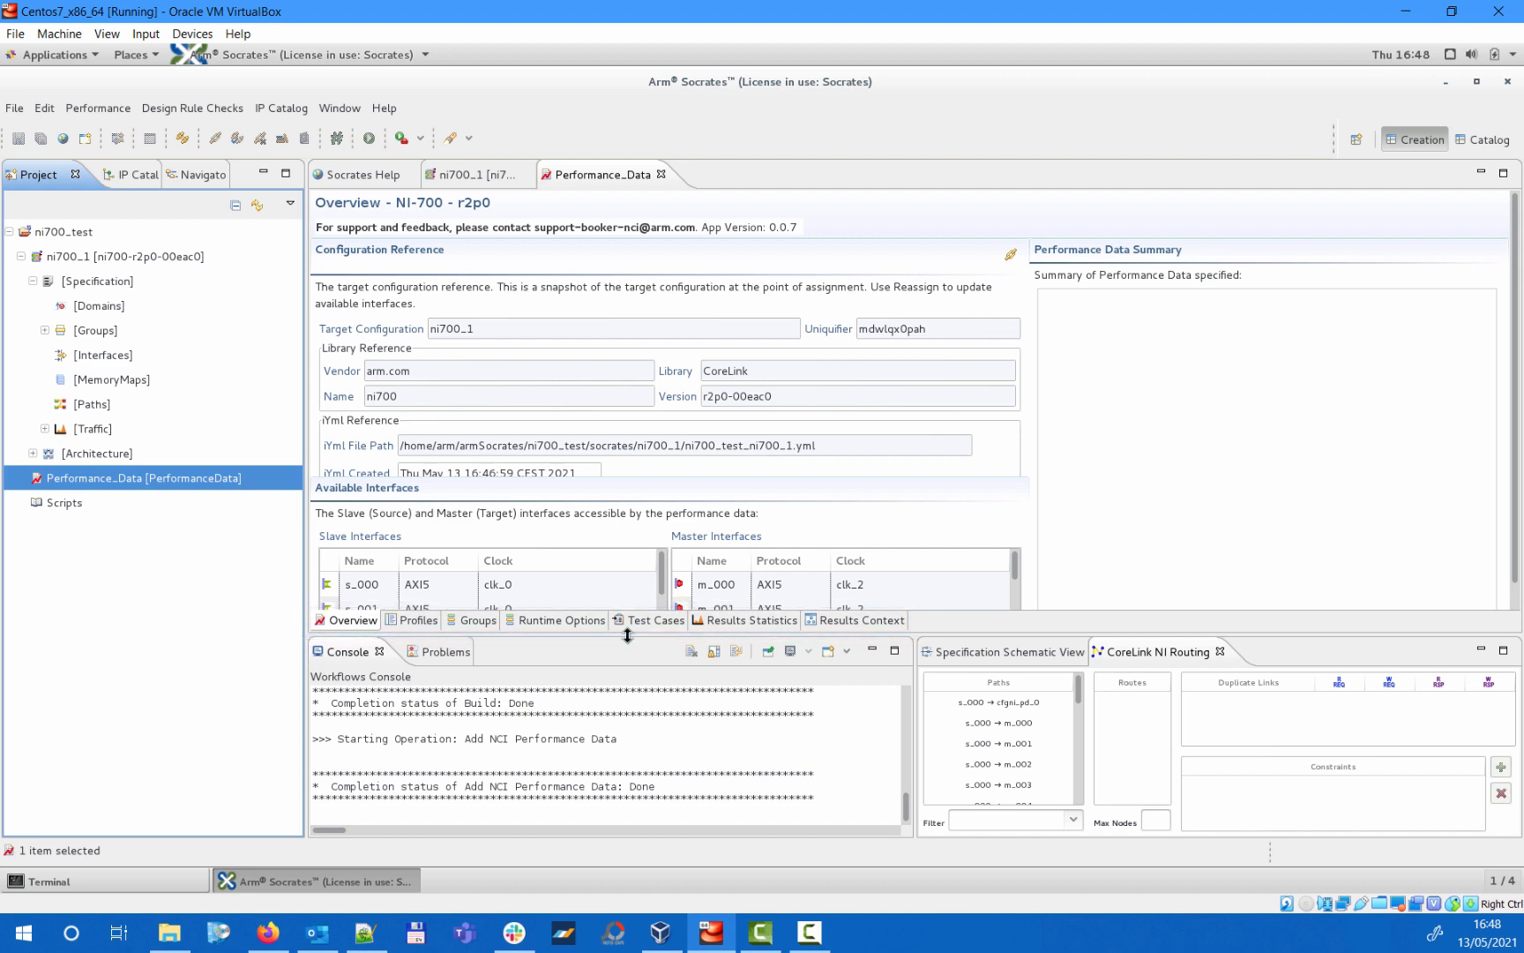
pyautogui.click(418, 621)
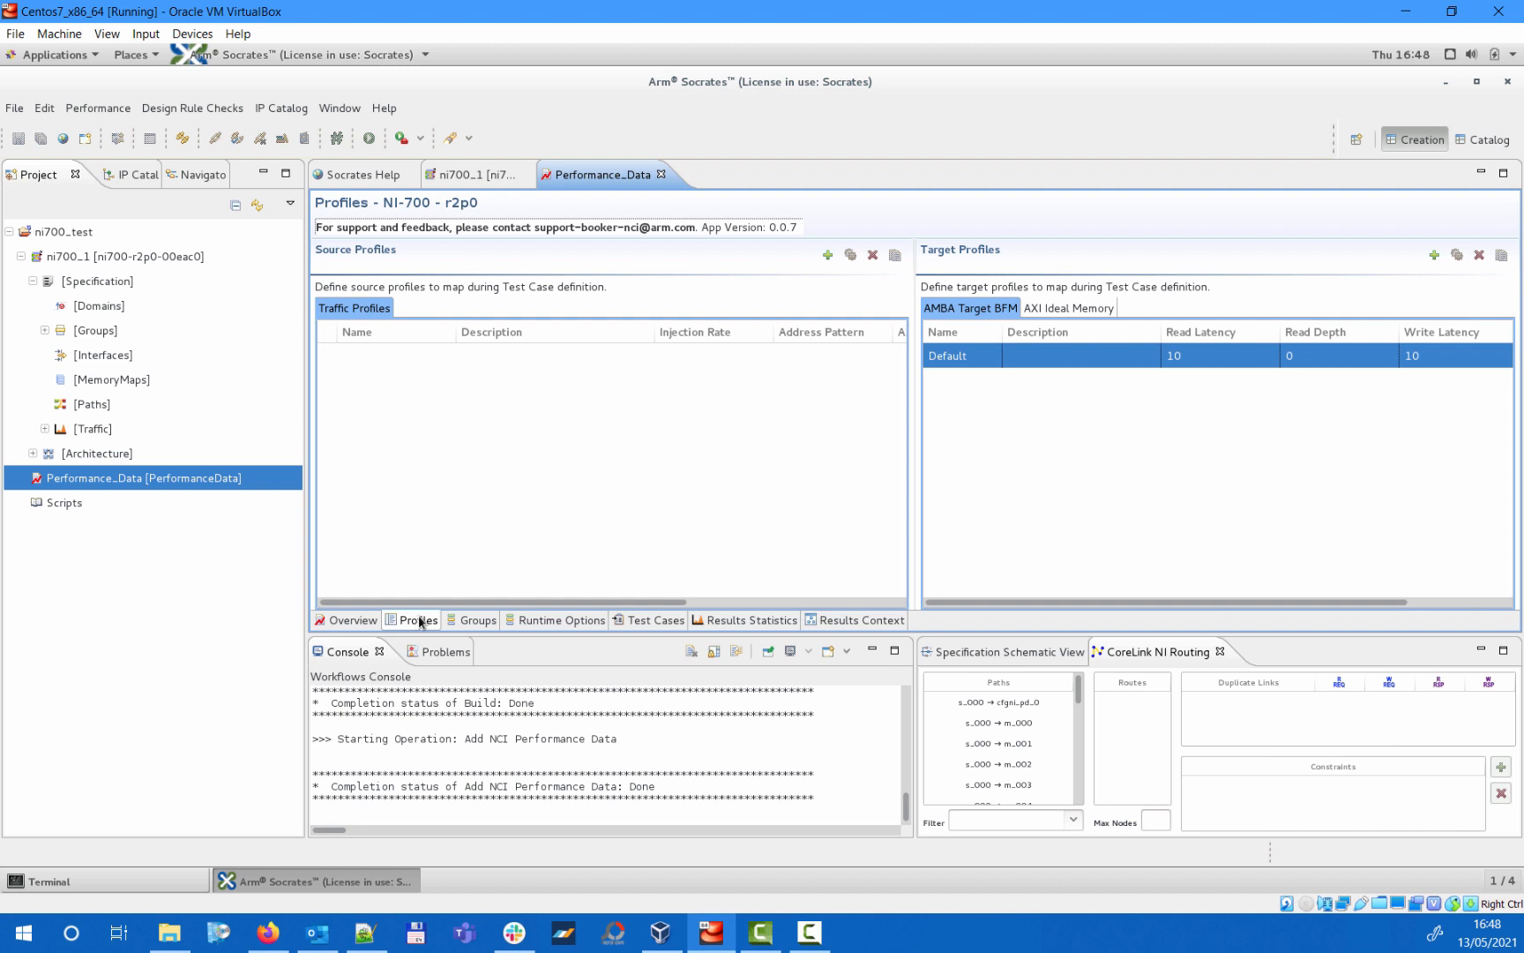
pyautogui.click(828, 254)
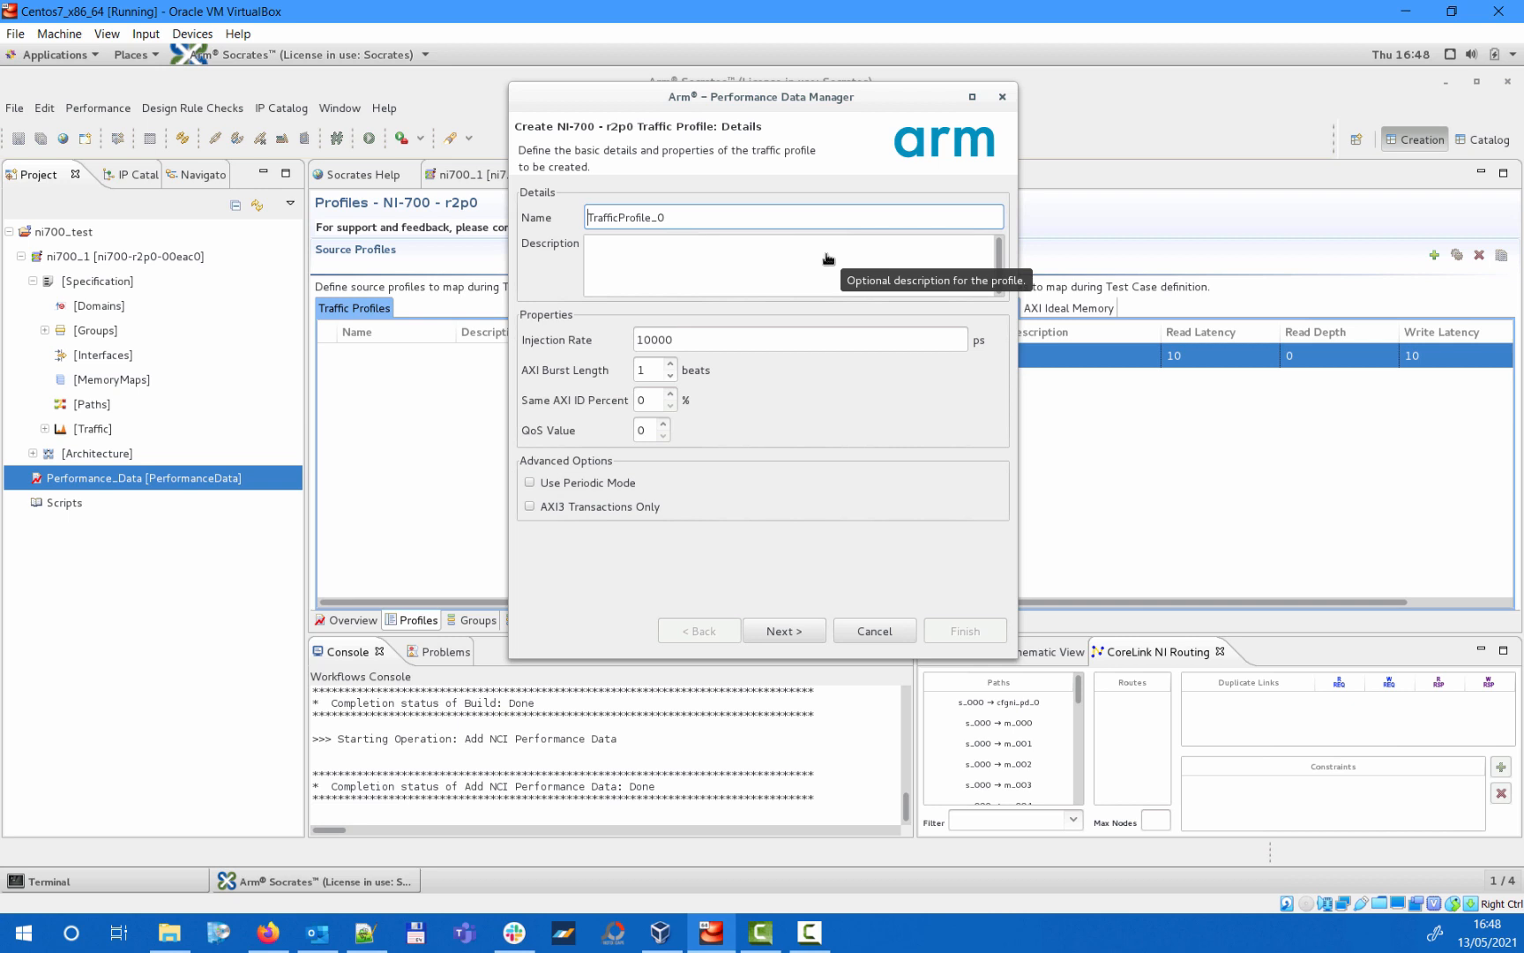
pyautogui.click(781, 631)
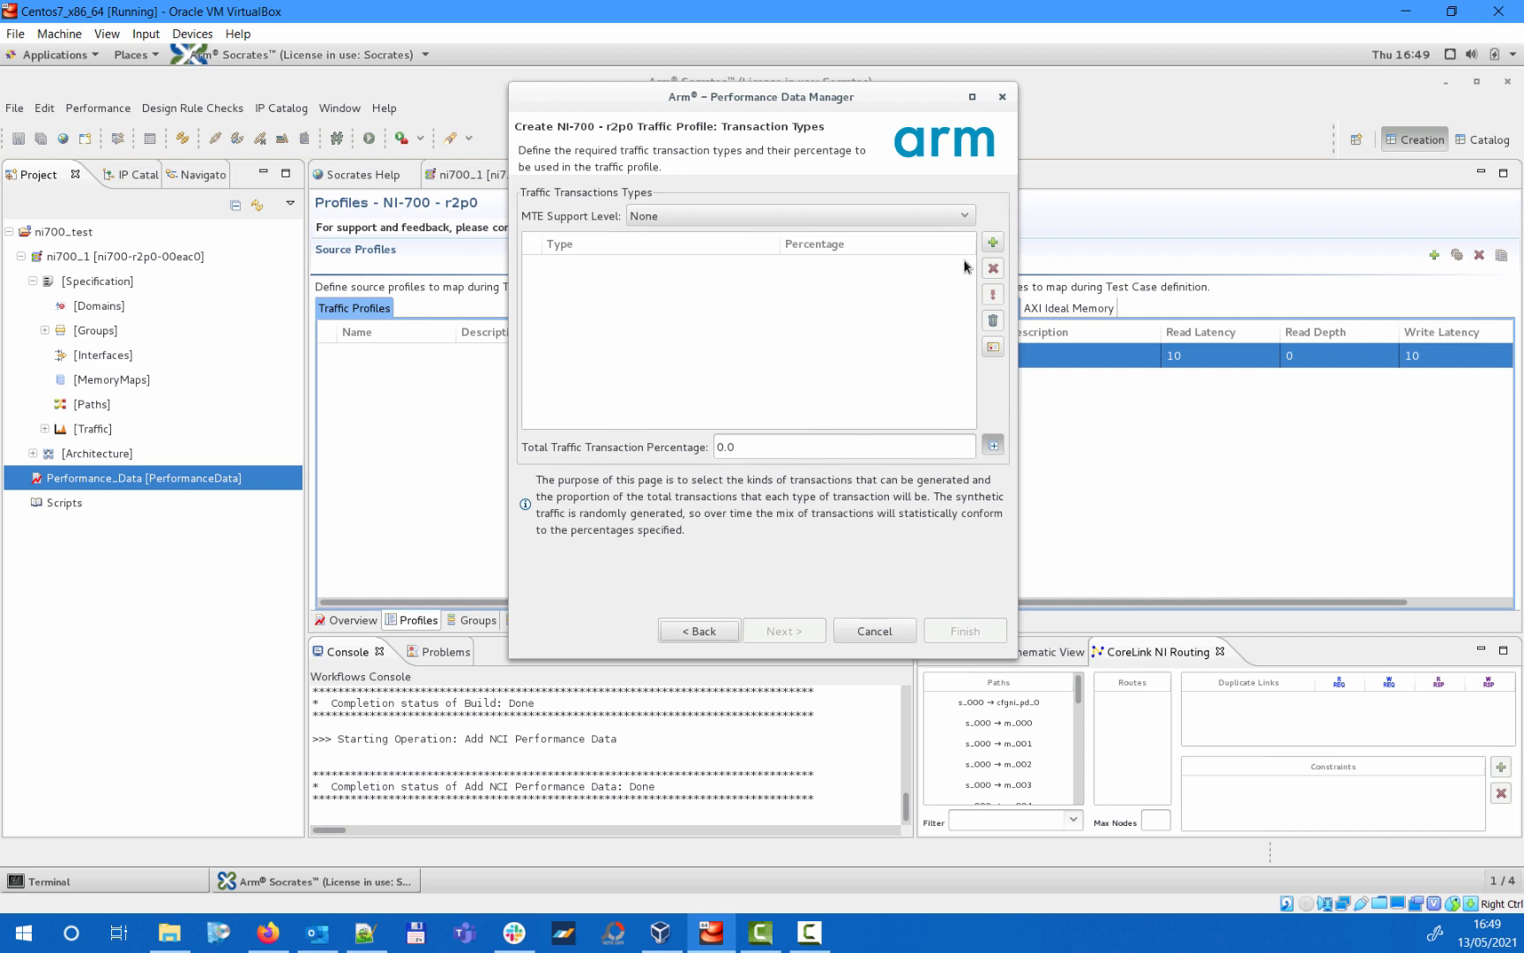
pyautogui.click(992, 243)
pyautogui.click(993, 244)
pyautogui.click(992, 244)
pyautogui.click(992, 243)
pyautogui.click(993, 243)
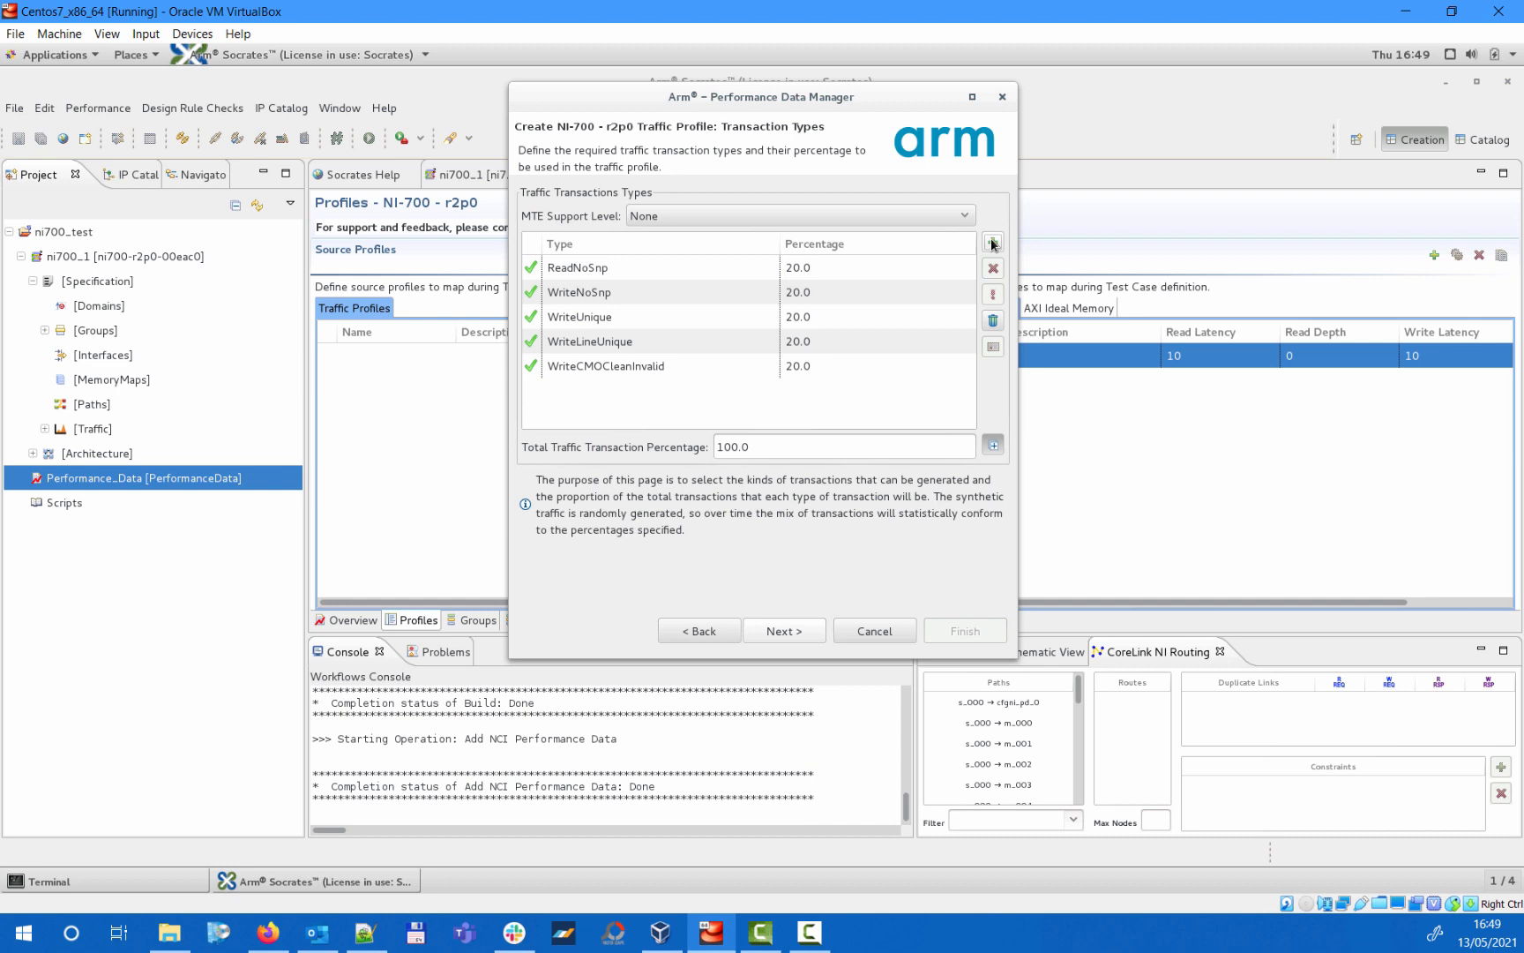
# - Change the fifth transaction type, WriteCMOCleanInvalid, to ReadOnce and continue to the profile's address ranges
pyautogui.click(768, 367)
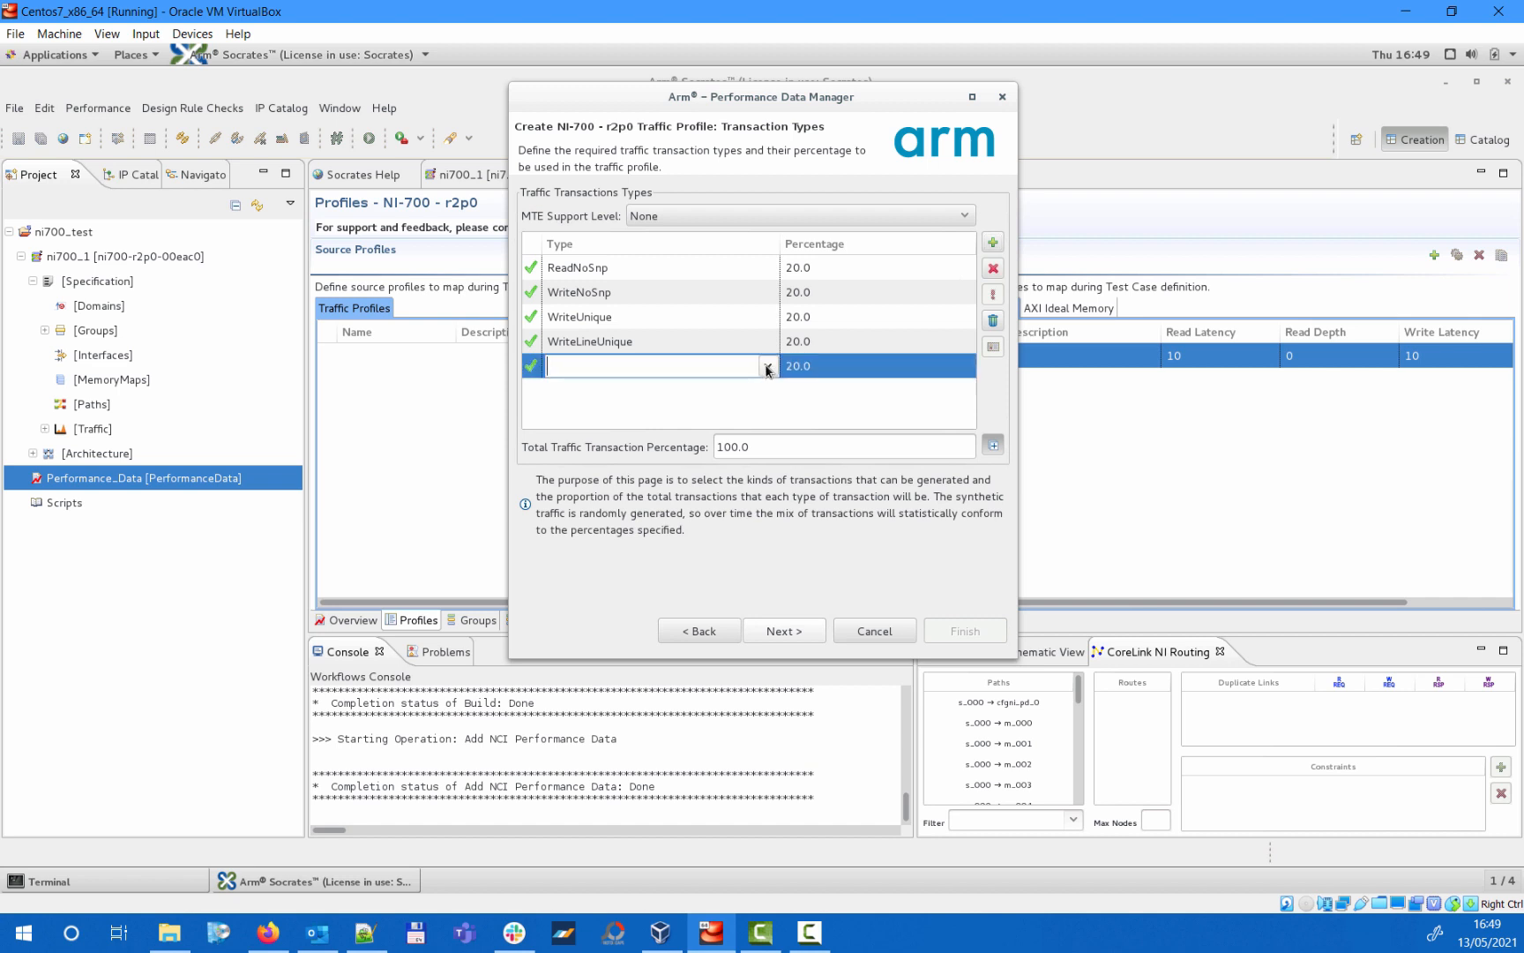
pyautogui.click(768, 368)
pyautogui.scroll(-3, 777, 430)
pyautogui.moveTo(776, 430); pyautogui.dragTo(776, 487)
pyautogui.click(731, 459)
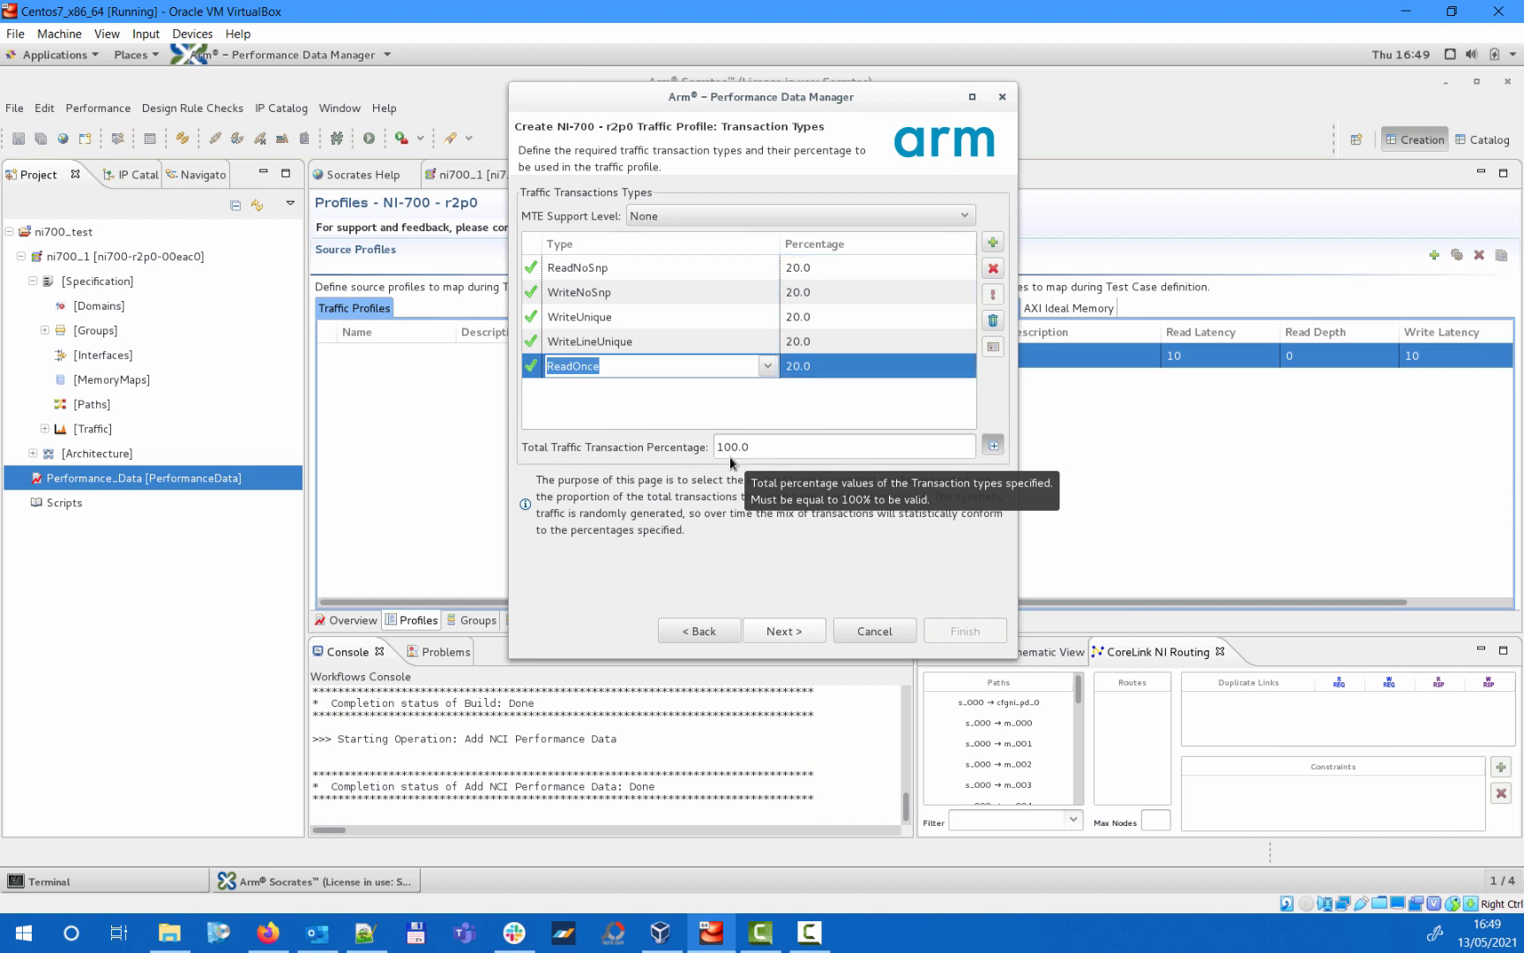
pyautogui.click(814, 632)
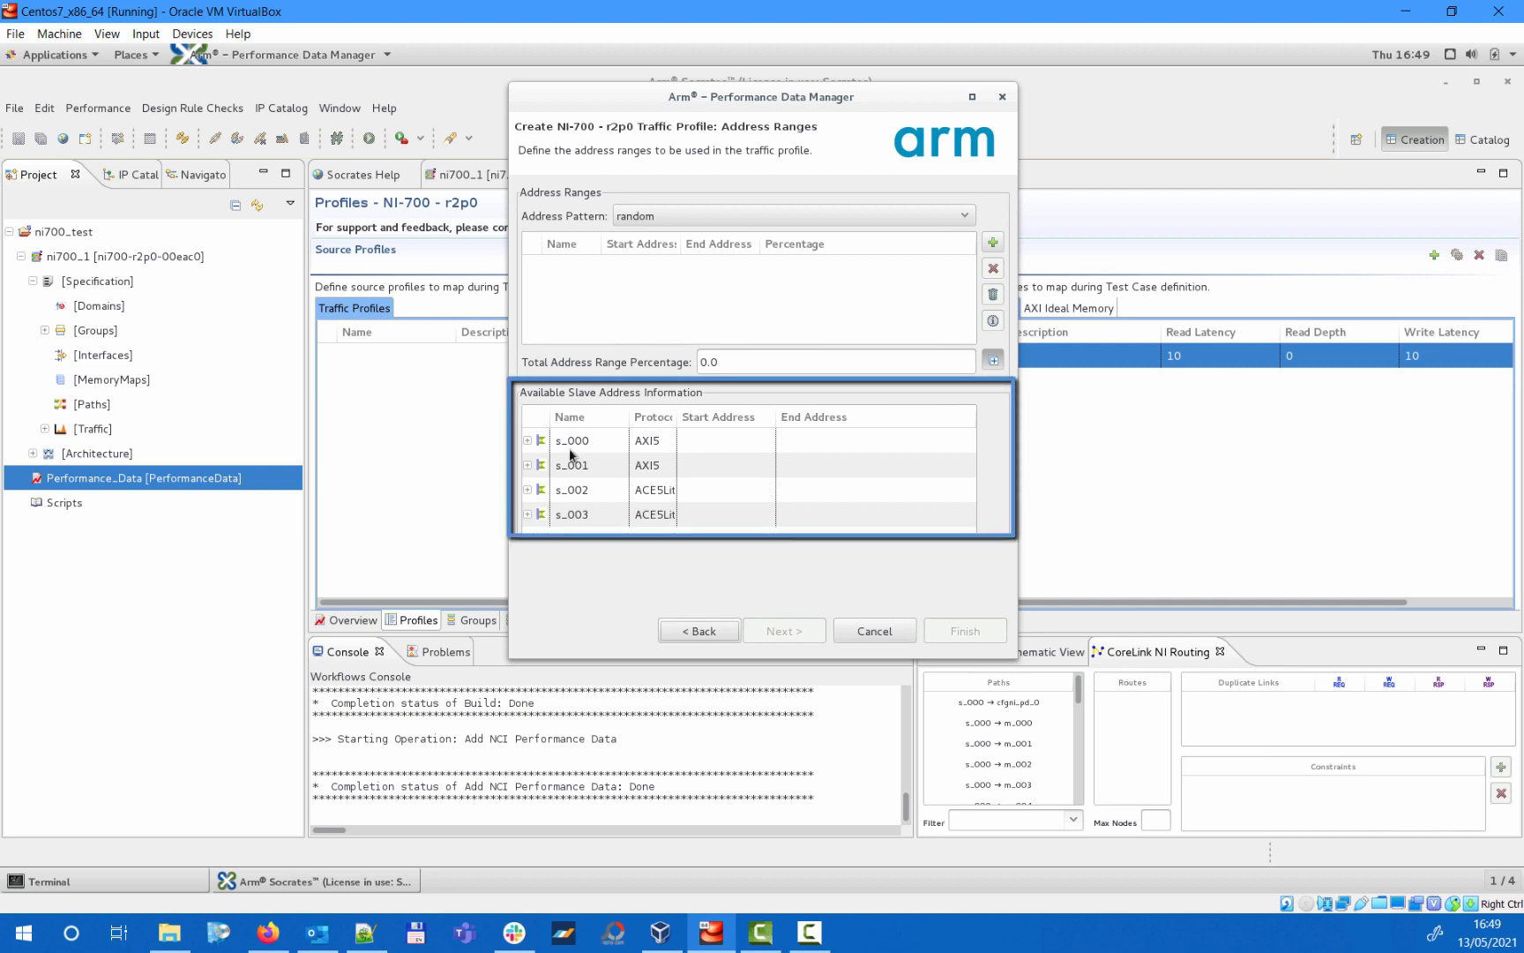
# - Expand slave interface s_000 and add all of its address ranges to the traffic profile
pyautogui.doubleClick(539, 440)
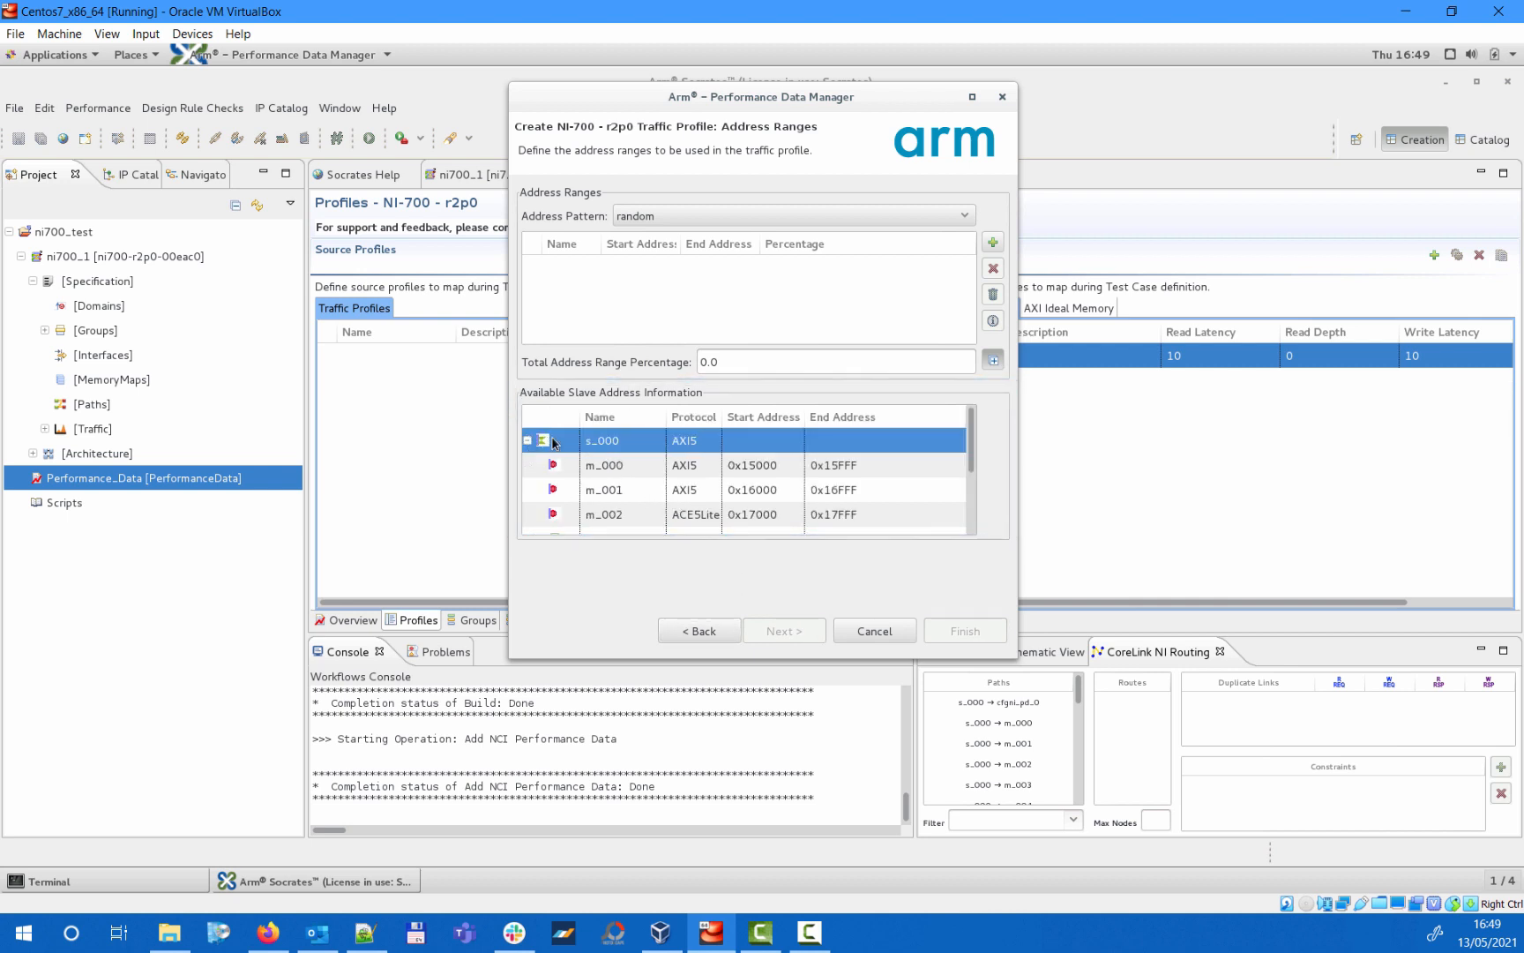
pyautogui.moveTo(974, 444)
pyautogui.mouseDown()
pyautogui.moveTo(974, 505)
pyautogui.moveTo(984, 456)
pyautogui.mouseUp()
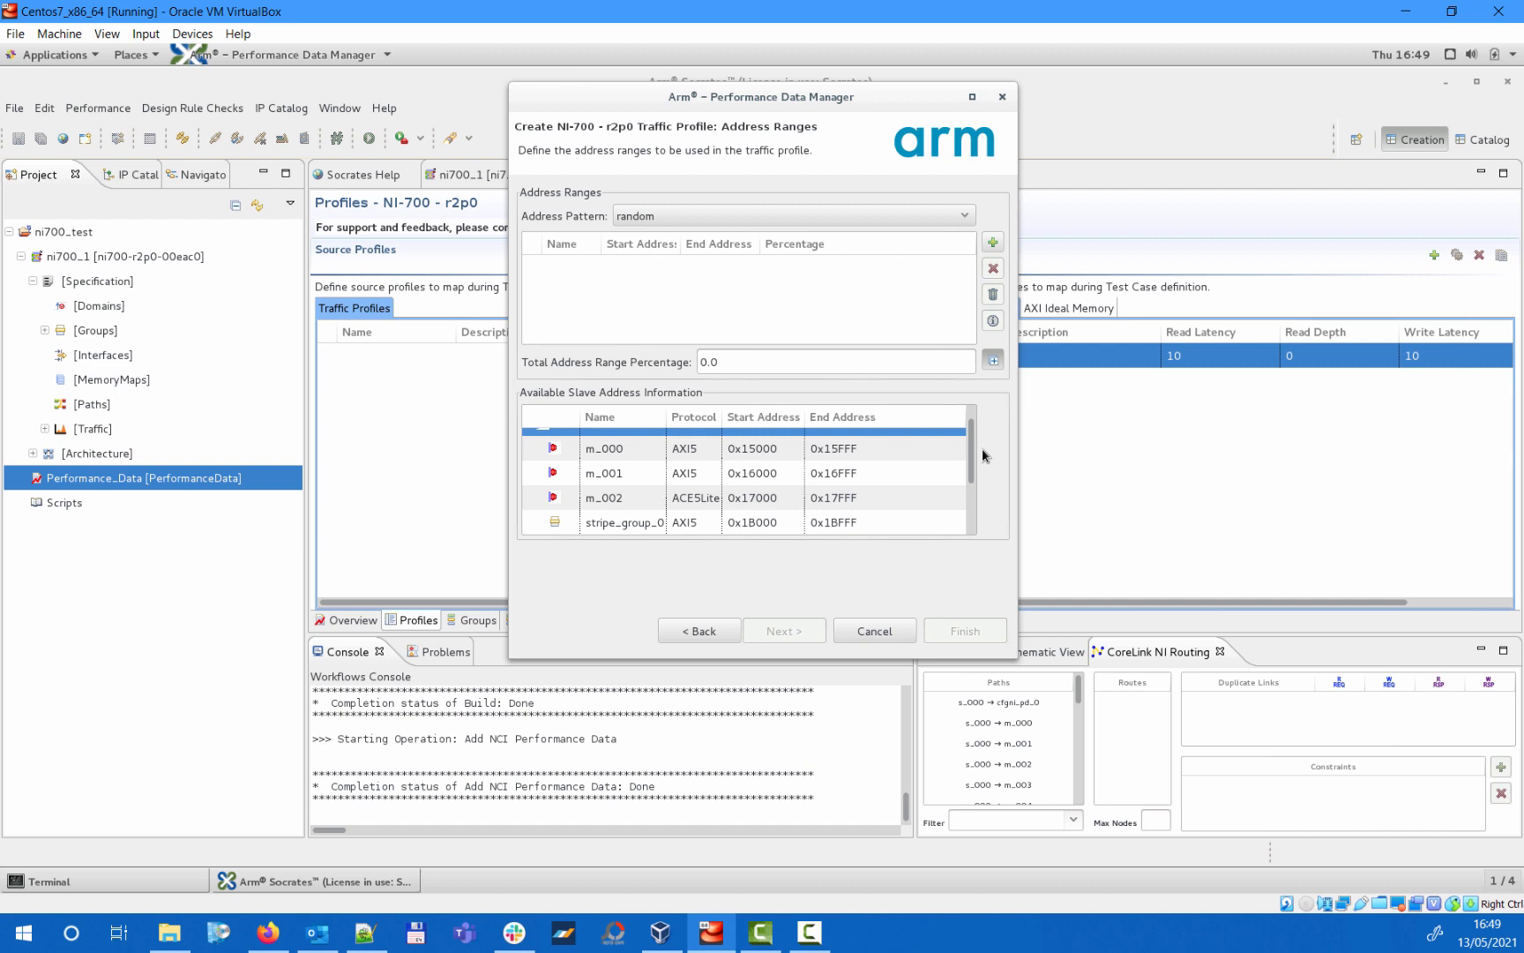
pyautogui.click(896, 450)
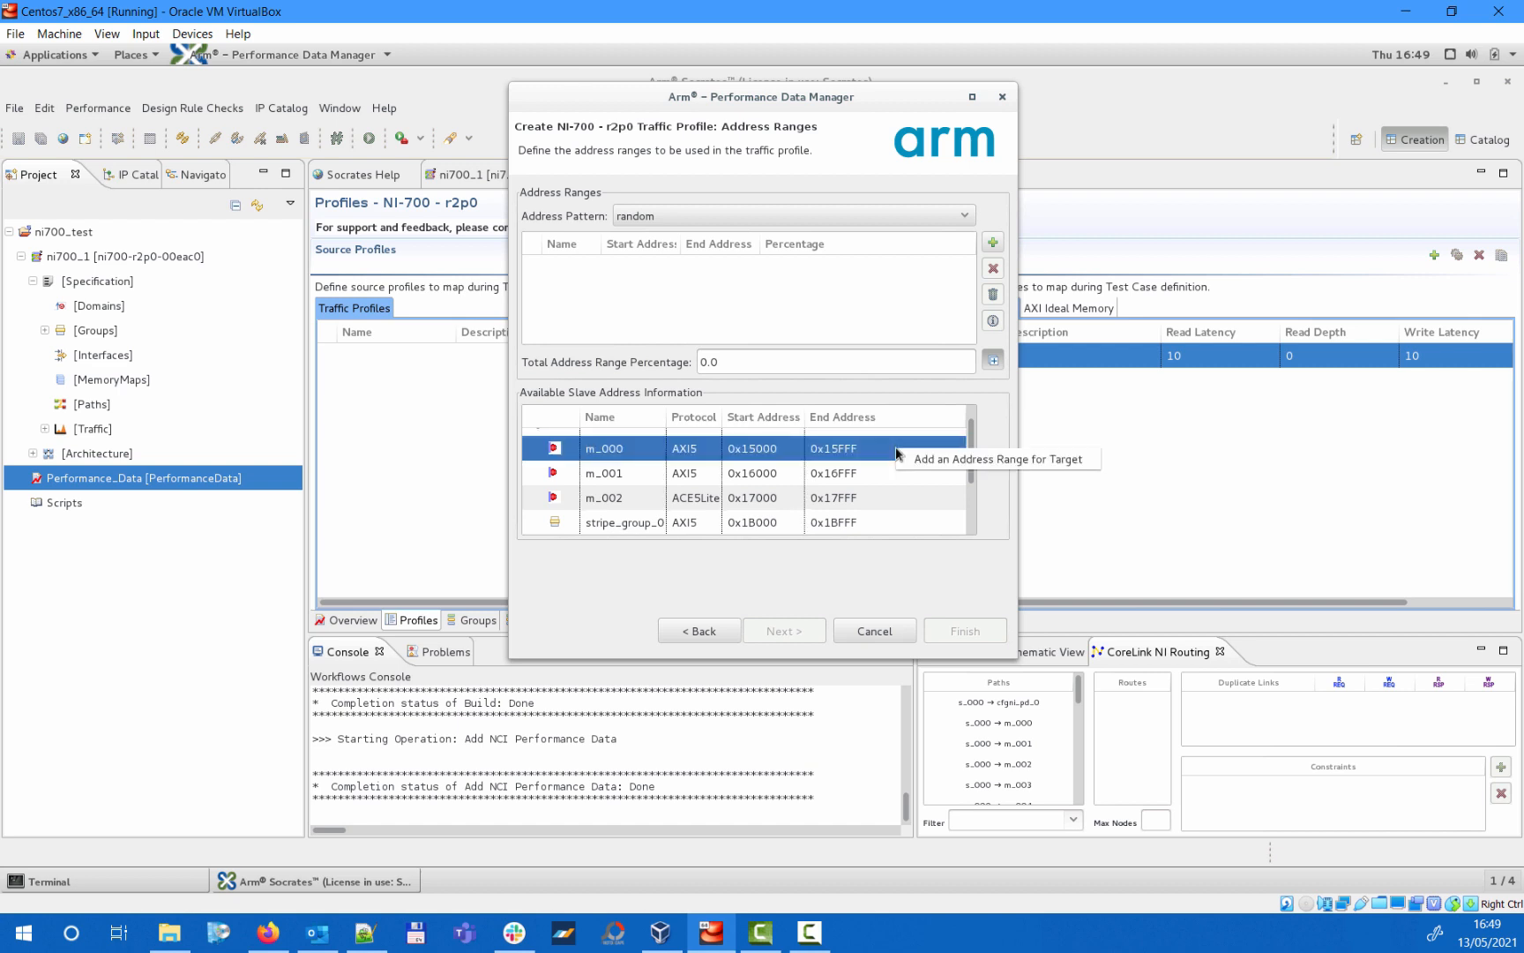
pyautogui.click(897, 442)
pyautogui.moveTo(974, 433); pyautogui.dragTo(978, 423)
pyautogui.click(918, 443)
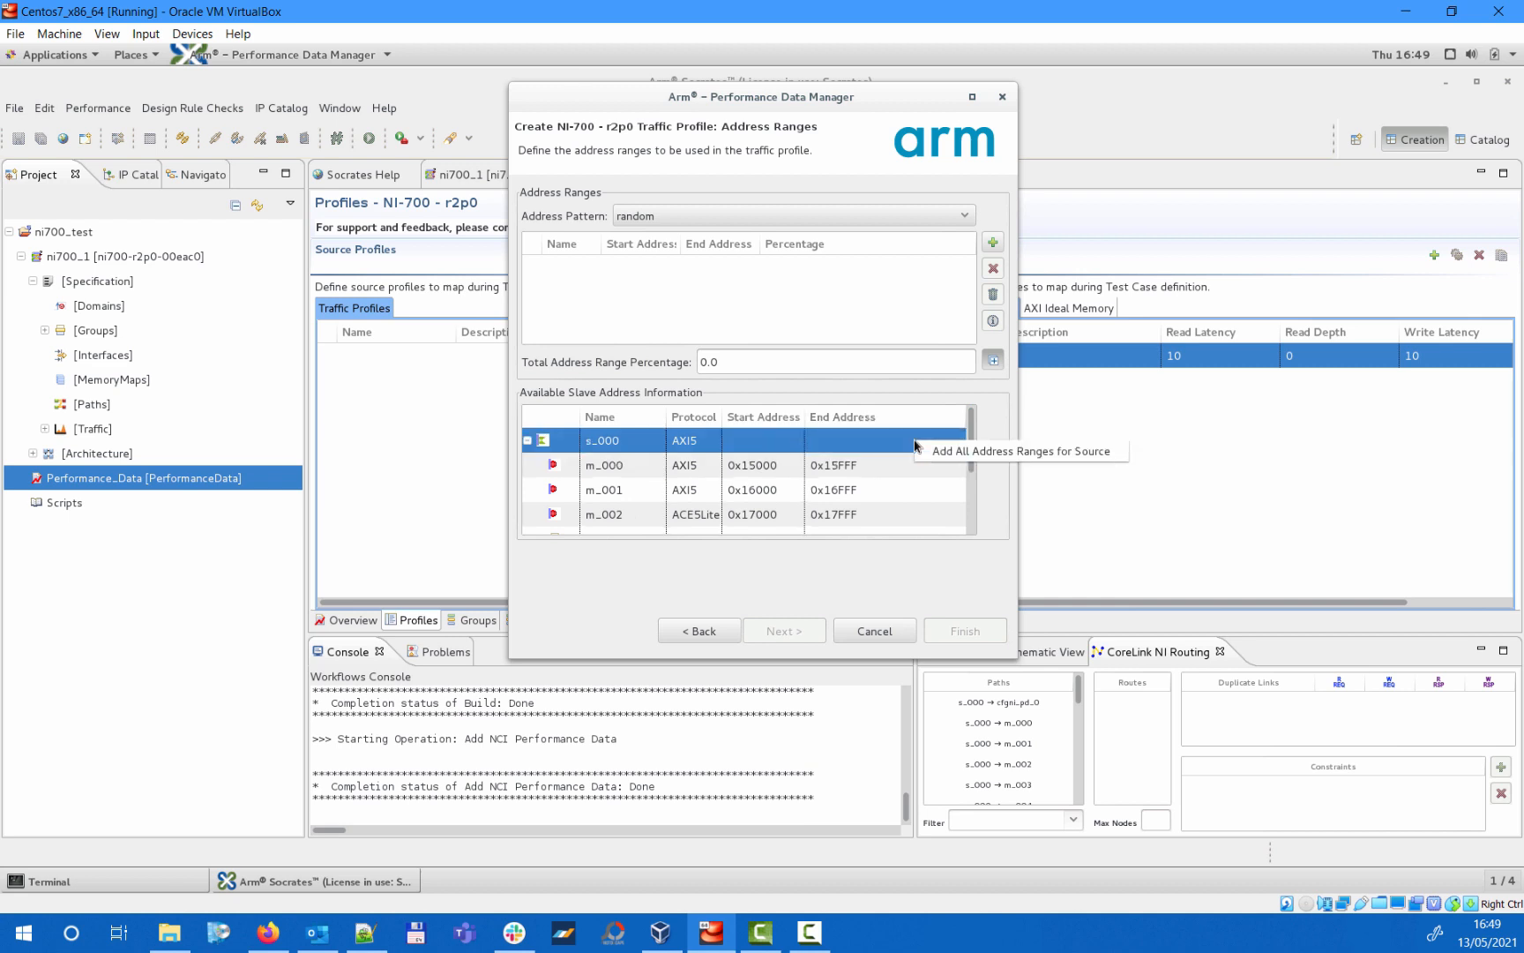
pyautogui.click(929, 452)
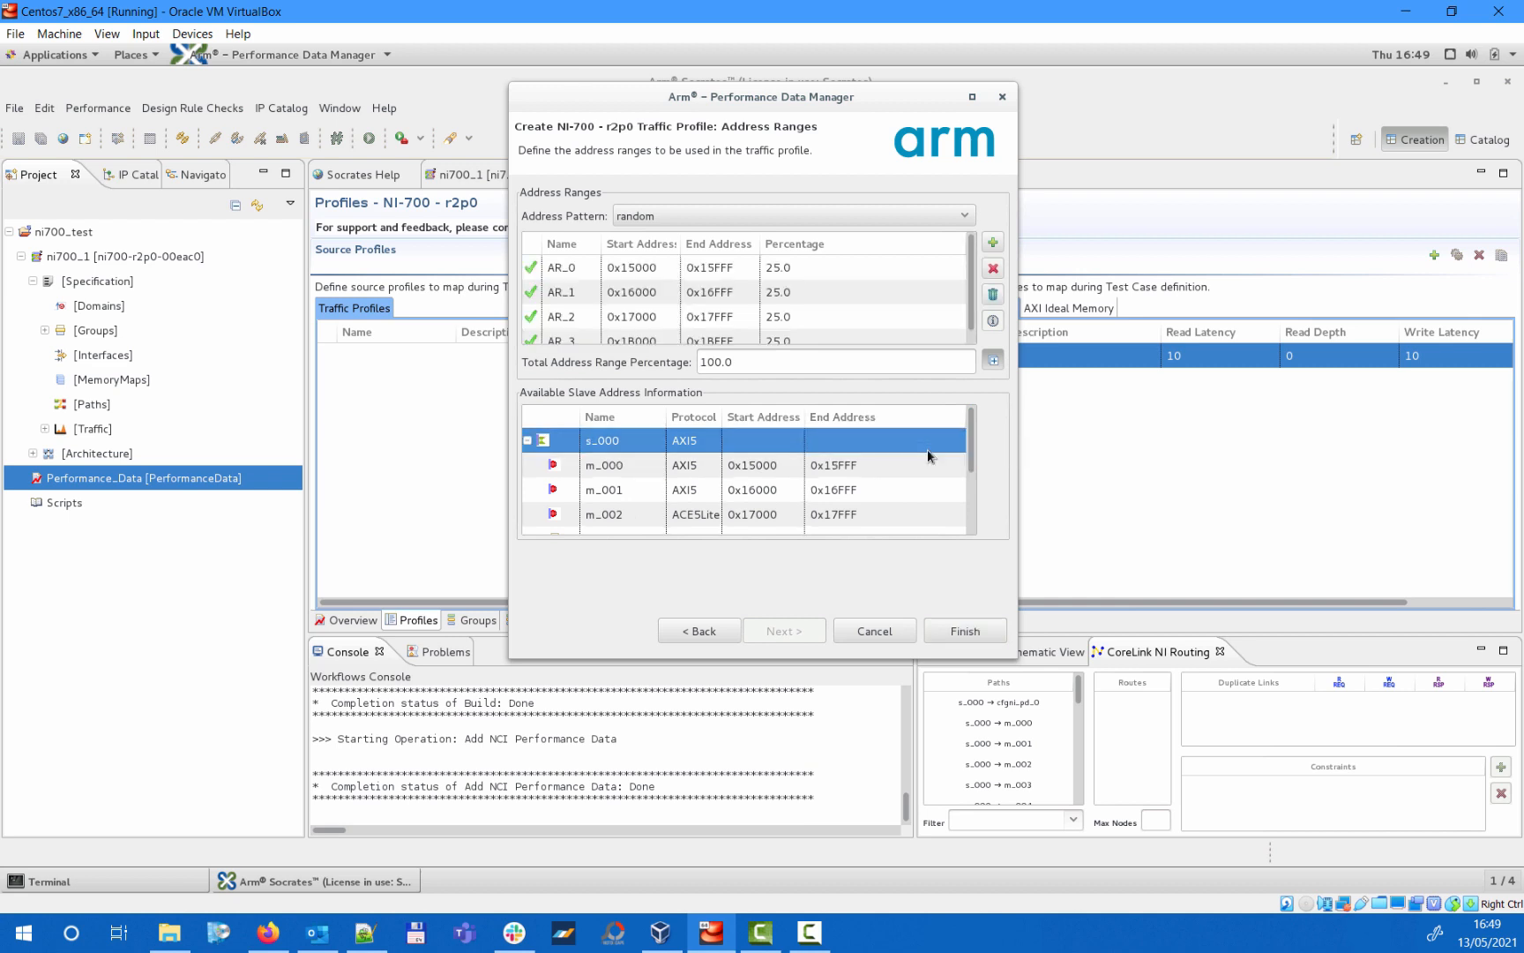
# - Check the AR_0 range against the known address ranges, and finish creating the traffic profile
pyautogui.click(829, 268)
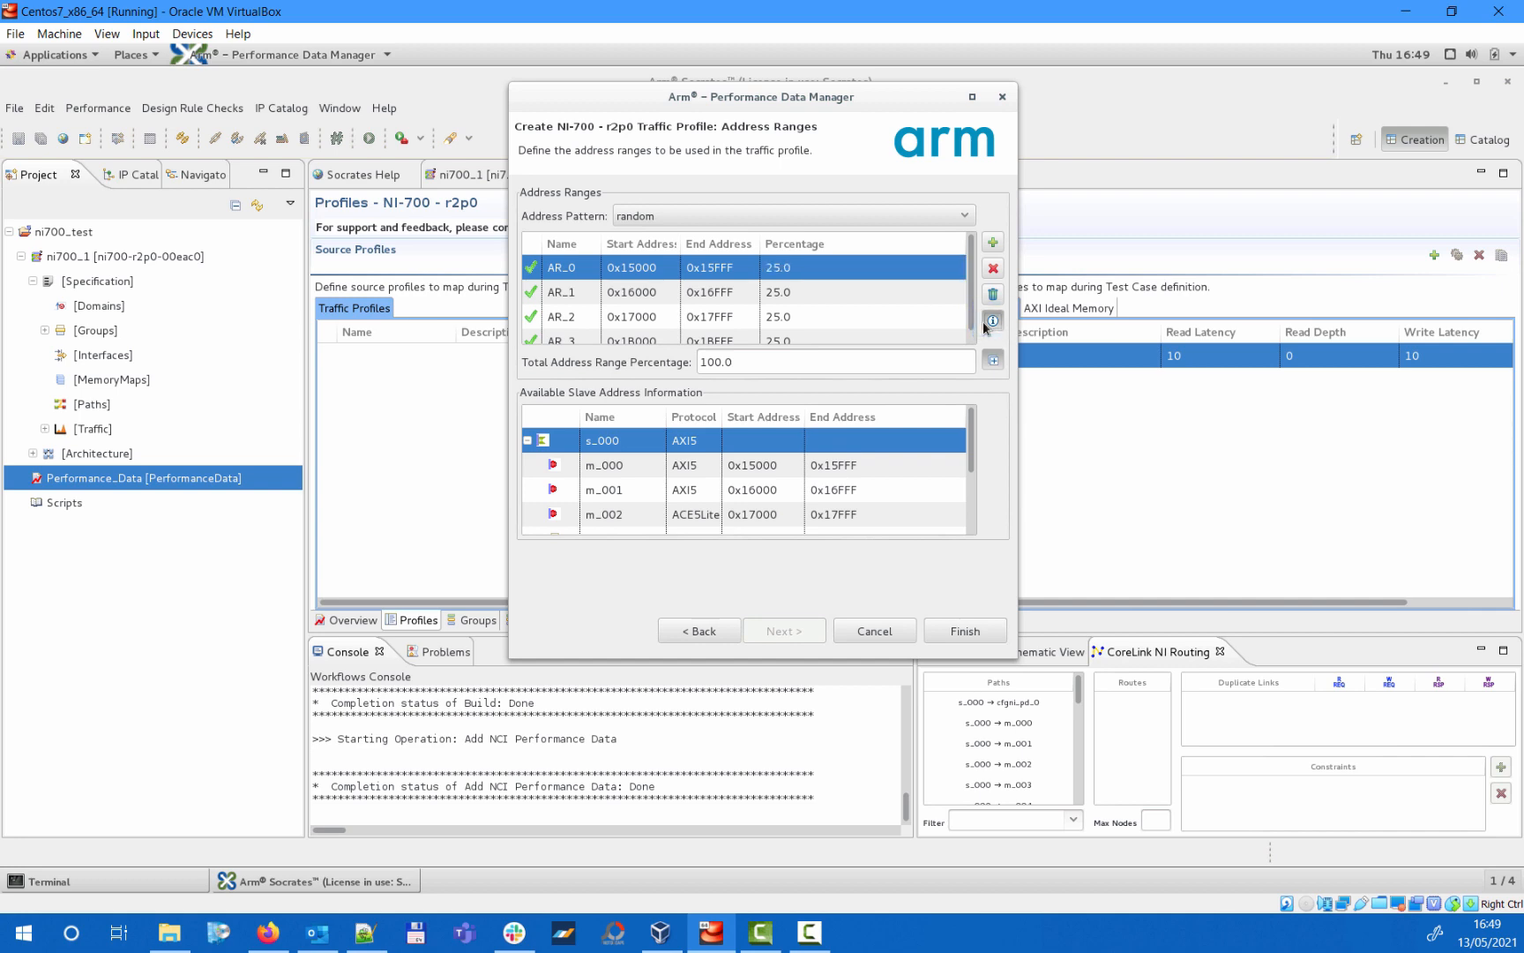
pyautogui.click(990, 322)
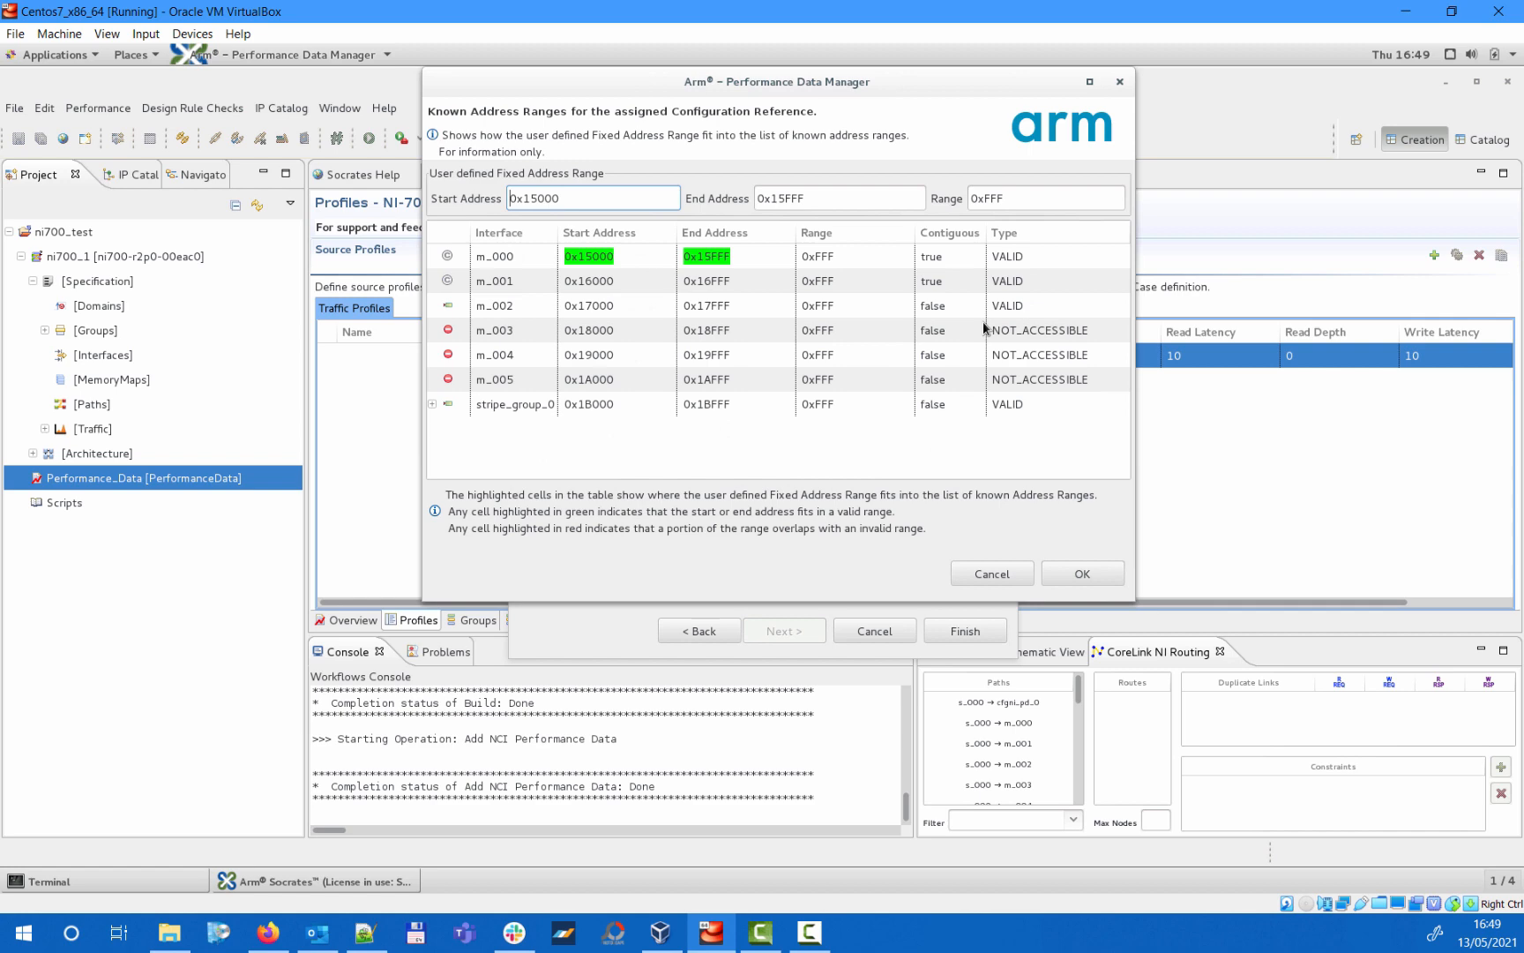
pyautogui.click(1114, 575)
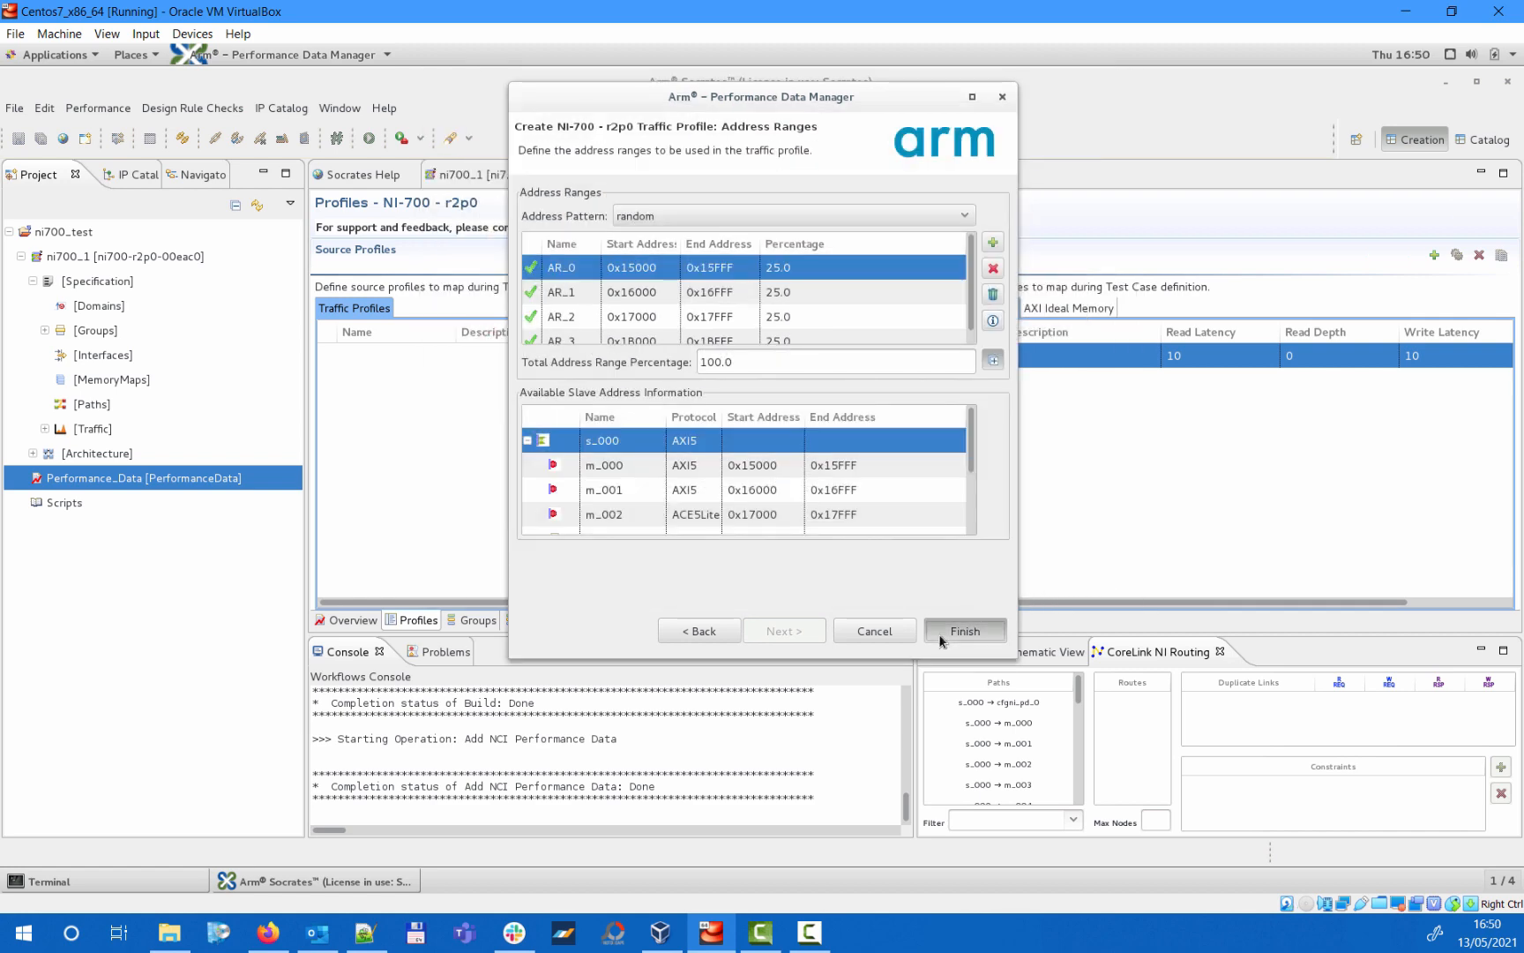
pyautogui.click(942, 635)
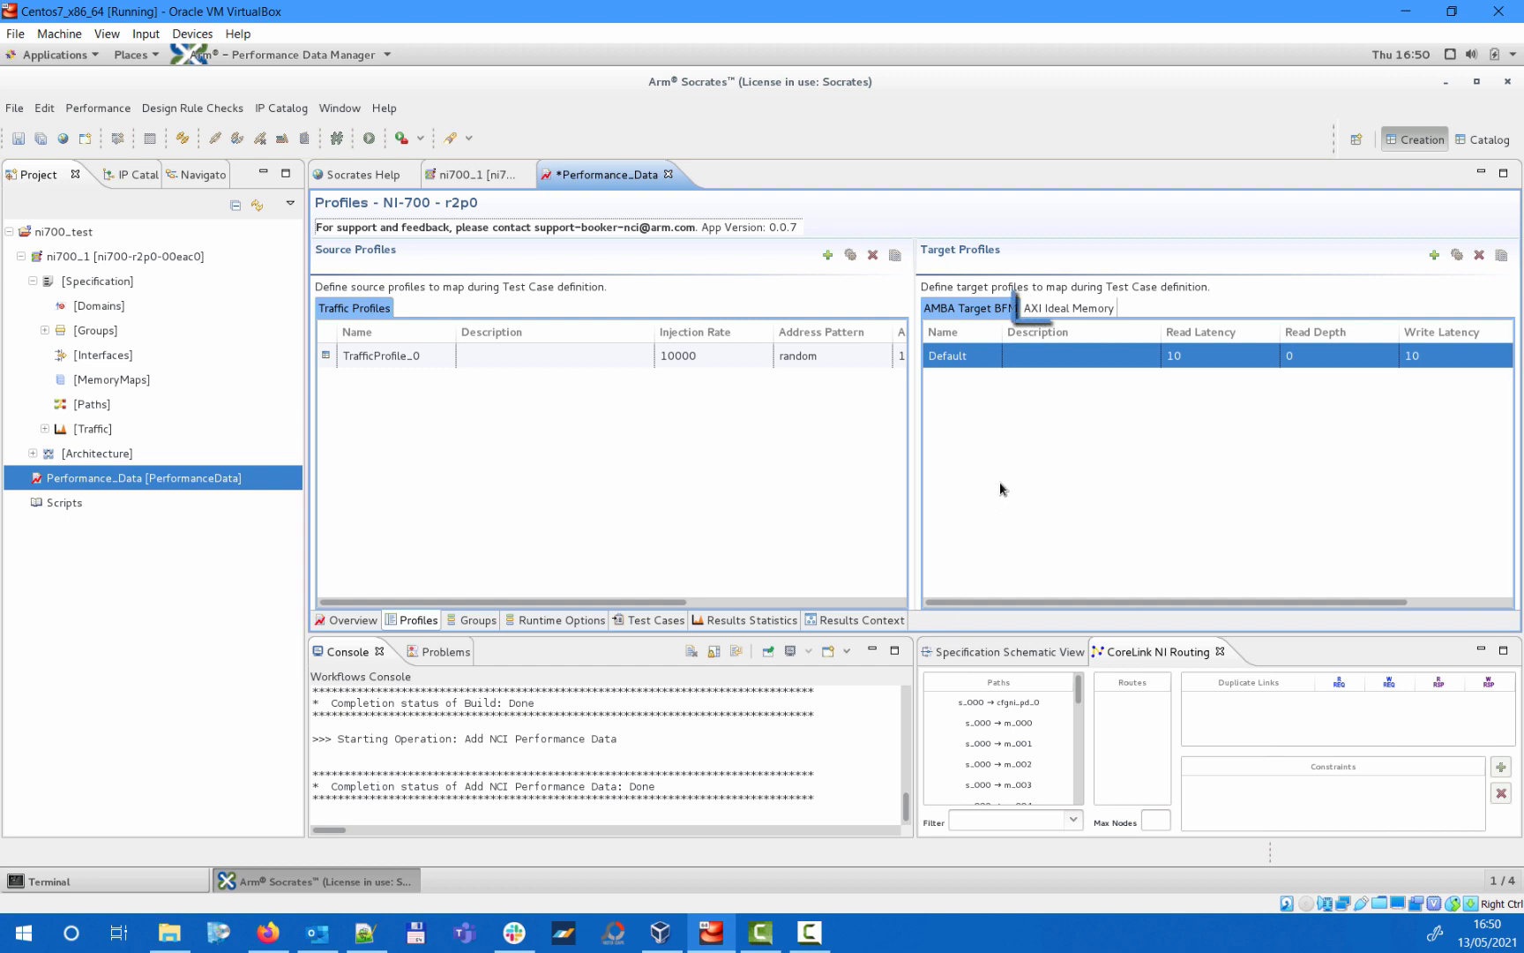
# - Show the AXI Ideal Memory target profiles, and create a traffic profile group containing TrafficProfile_0
pyautogui.click(1078, 310)
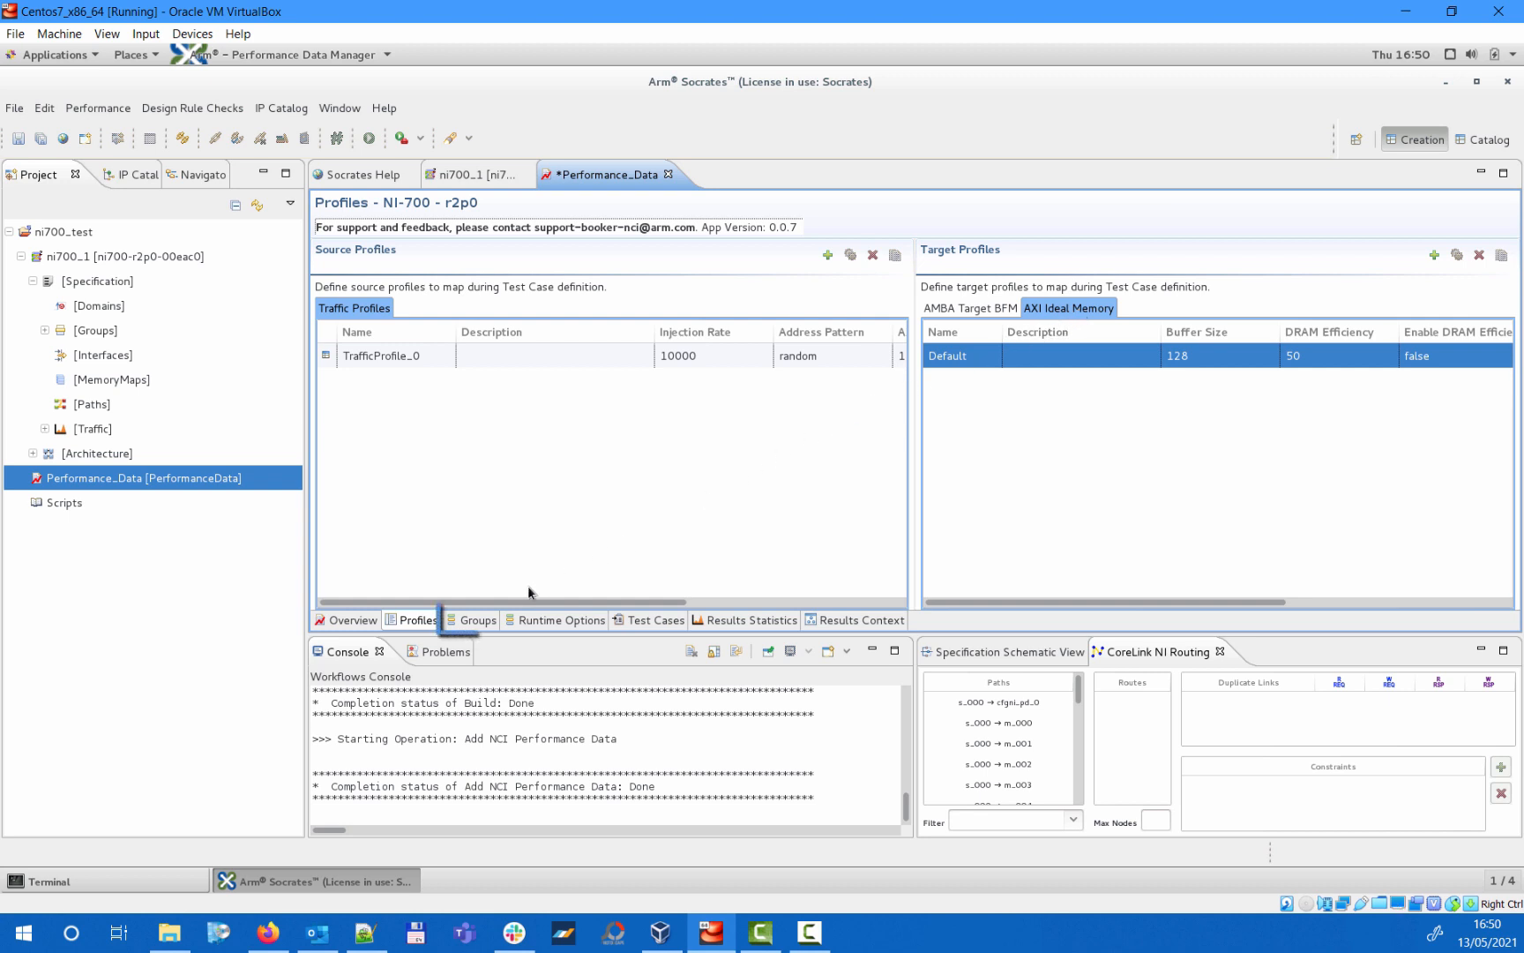
pyautogui.click(470, 623)
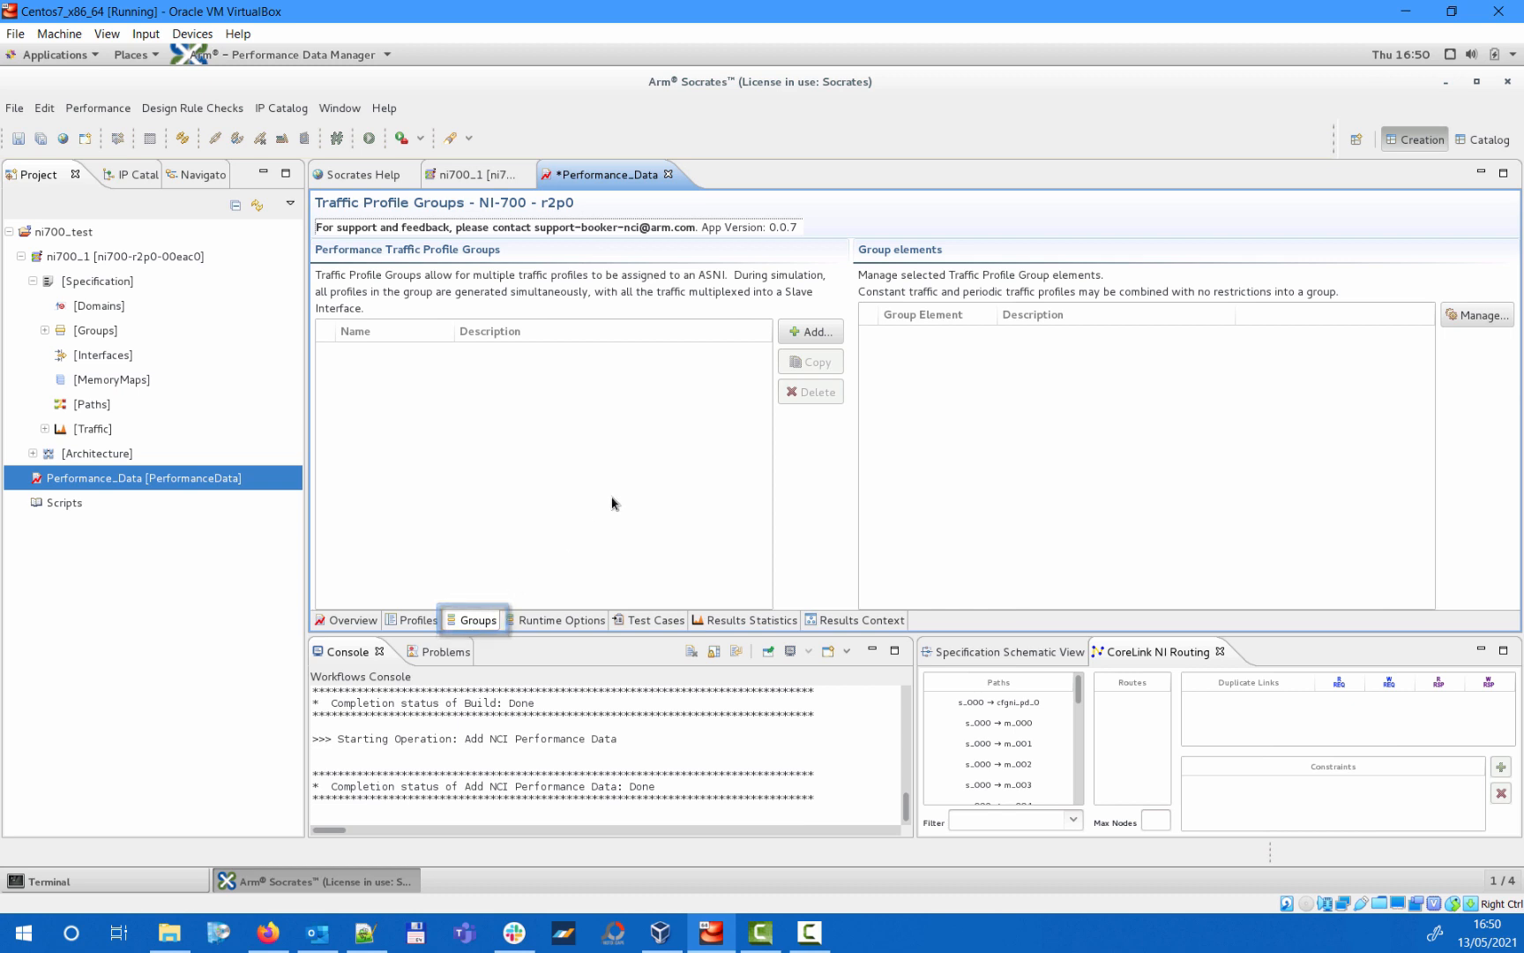
pyautogui.click(805, 333)
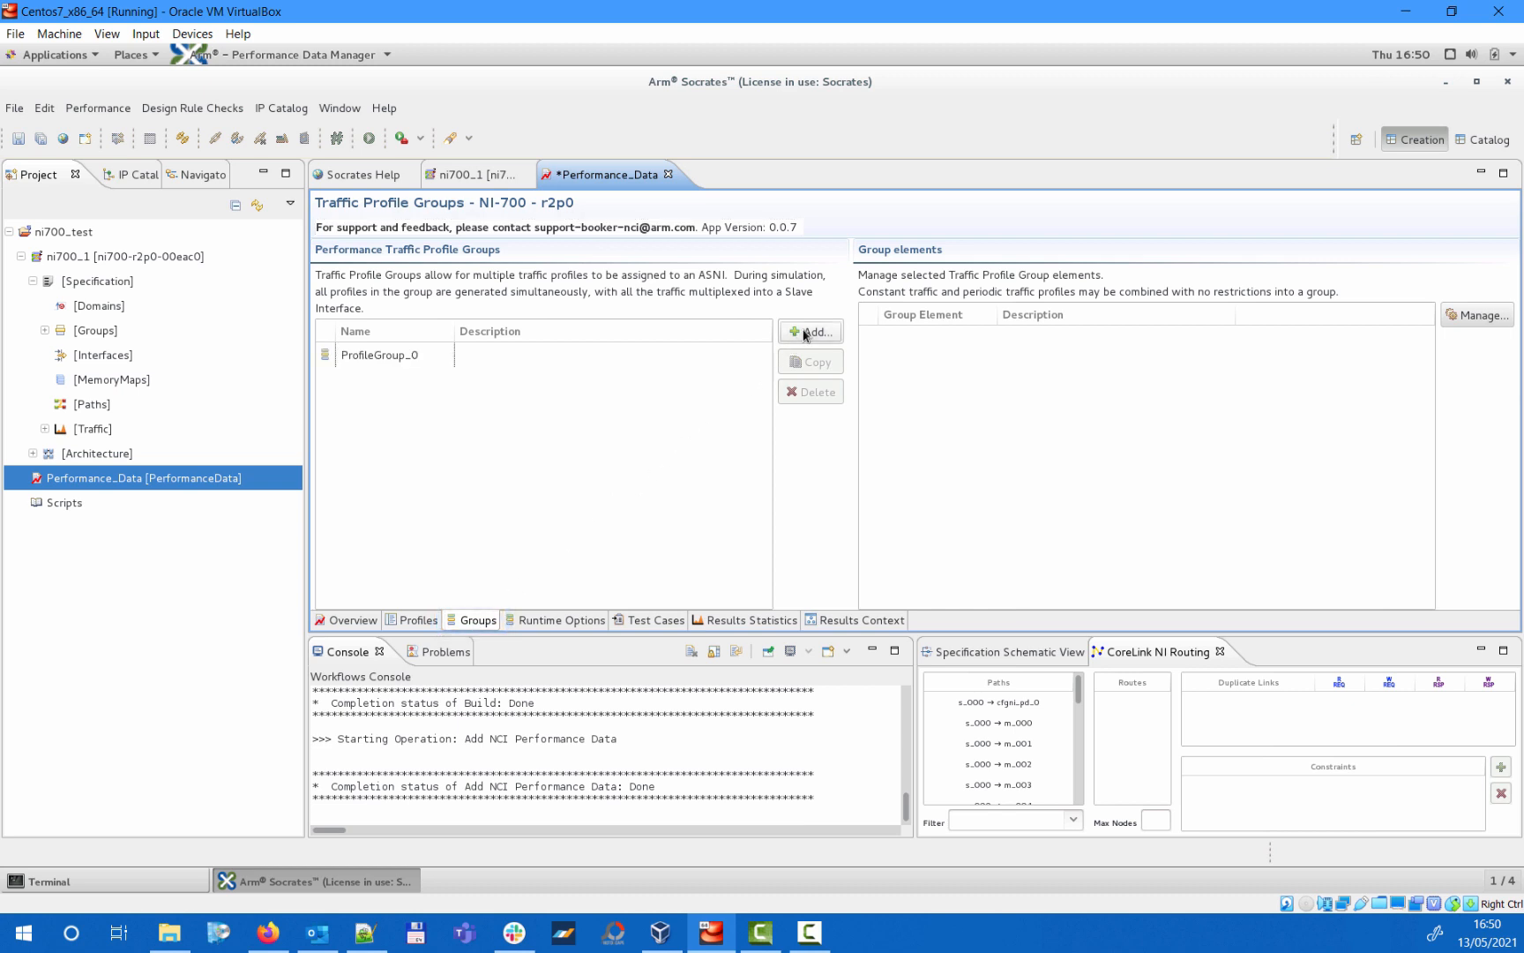
pyautogui.click(632, 358)
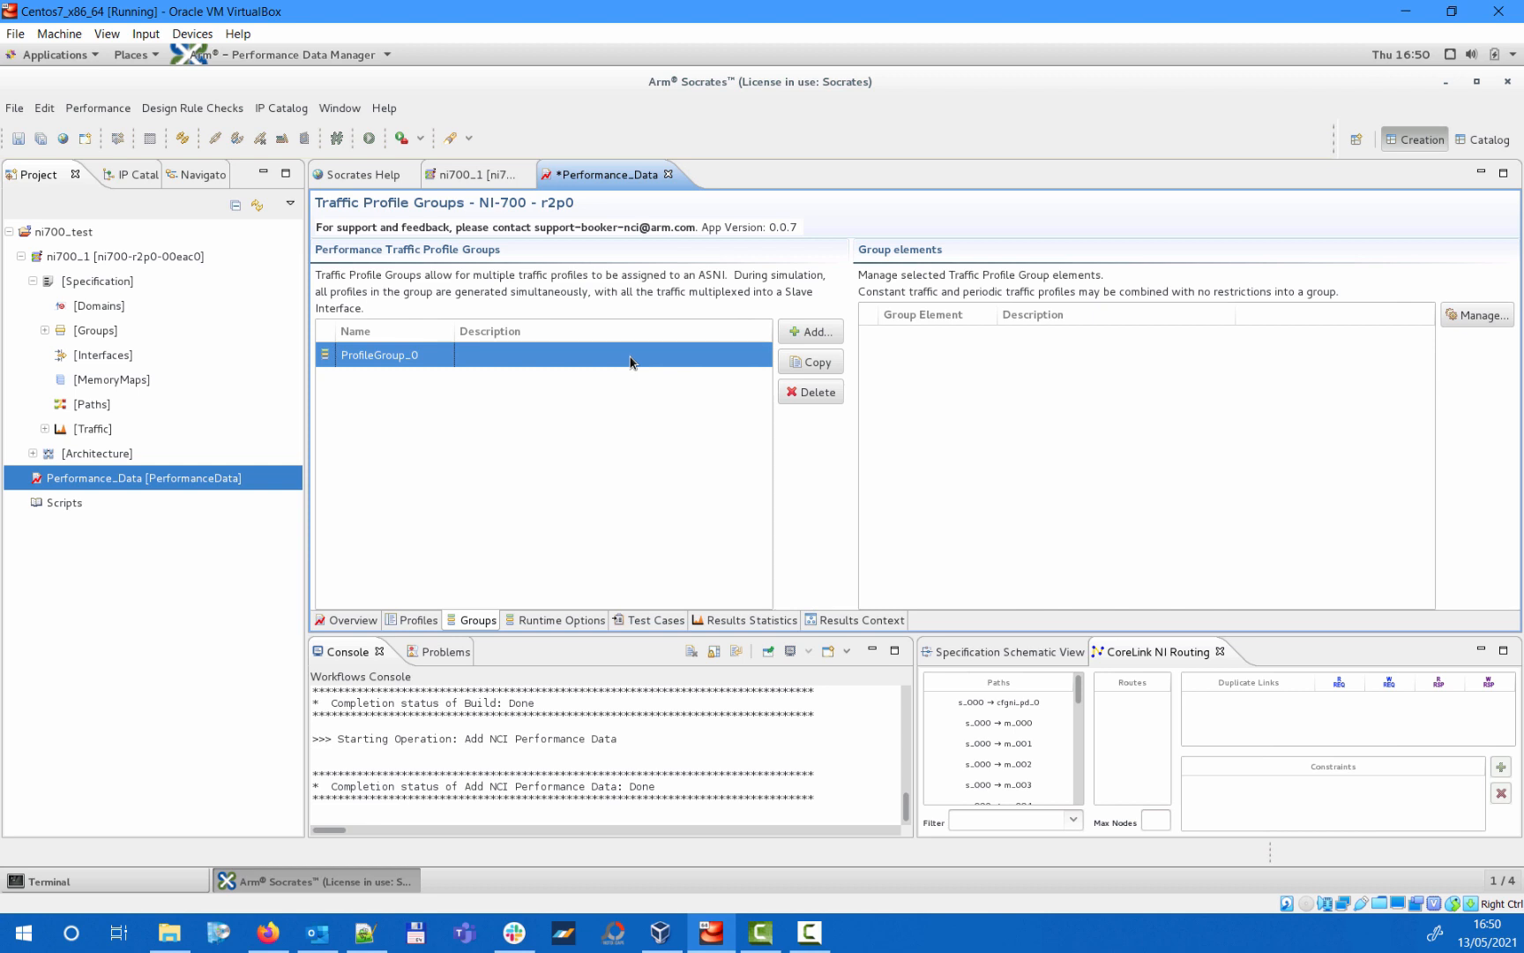
pyautogui.click(1475, 316)
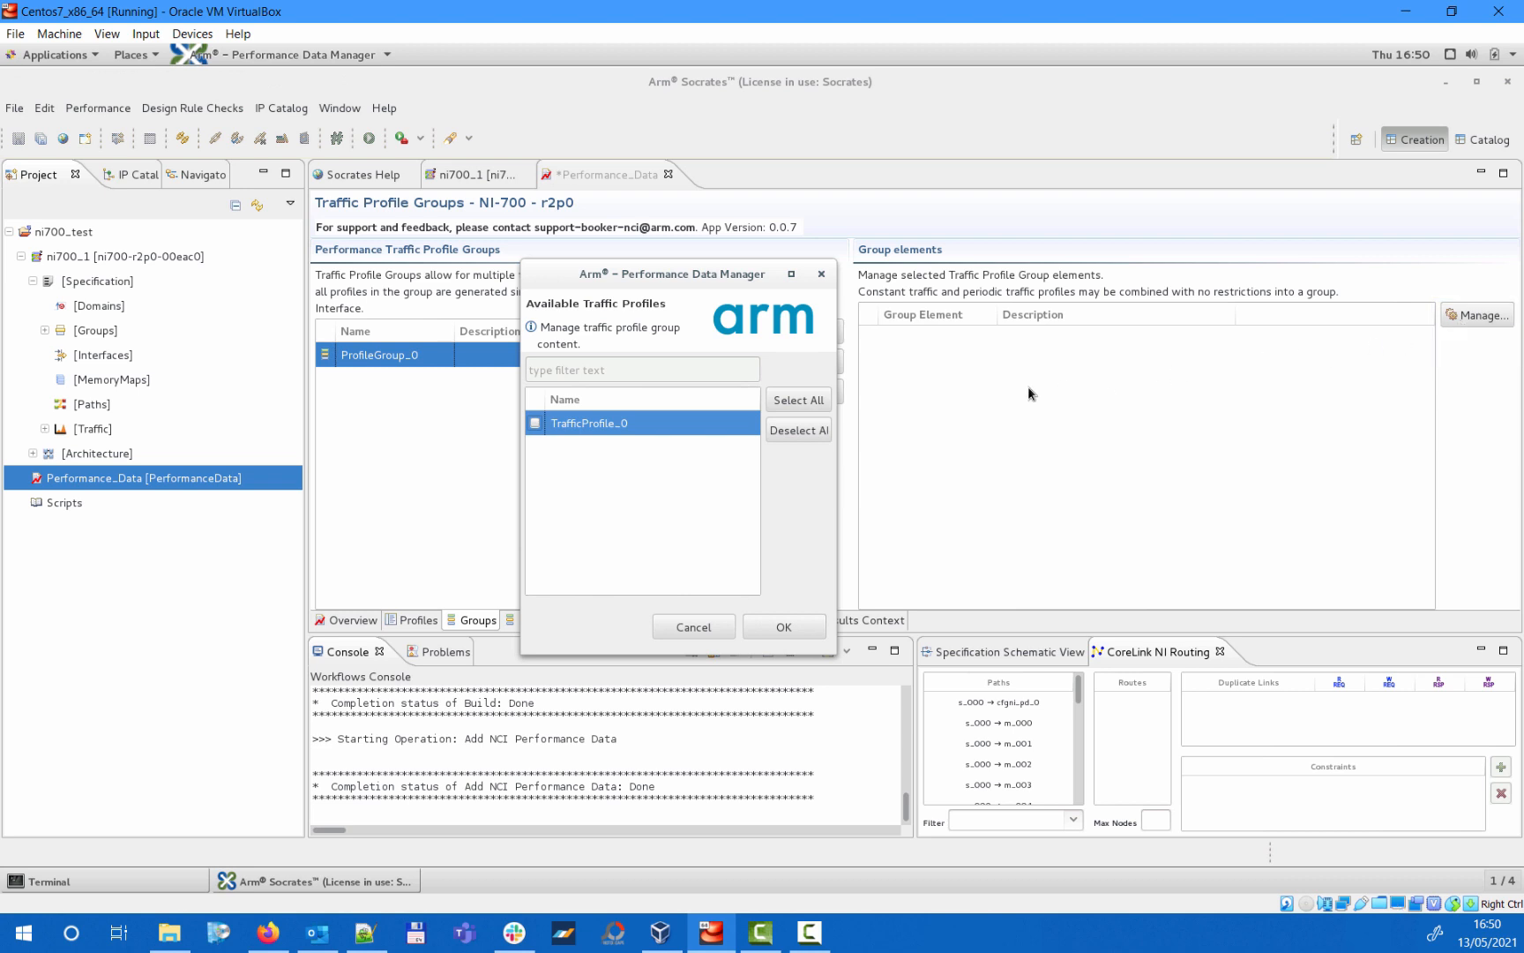
pyautogui.click(536, 424)
pyautogui.click(784, 626)
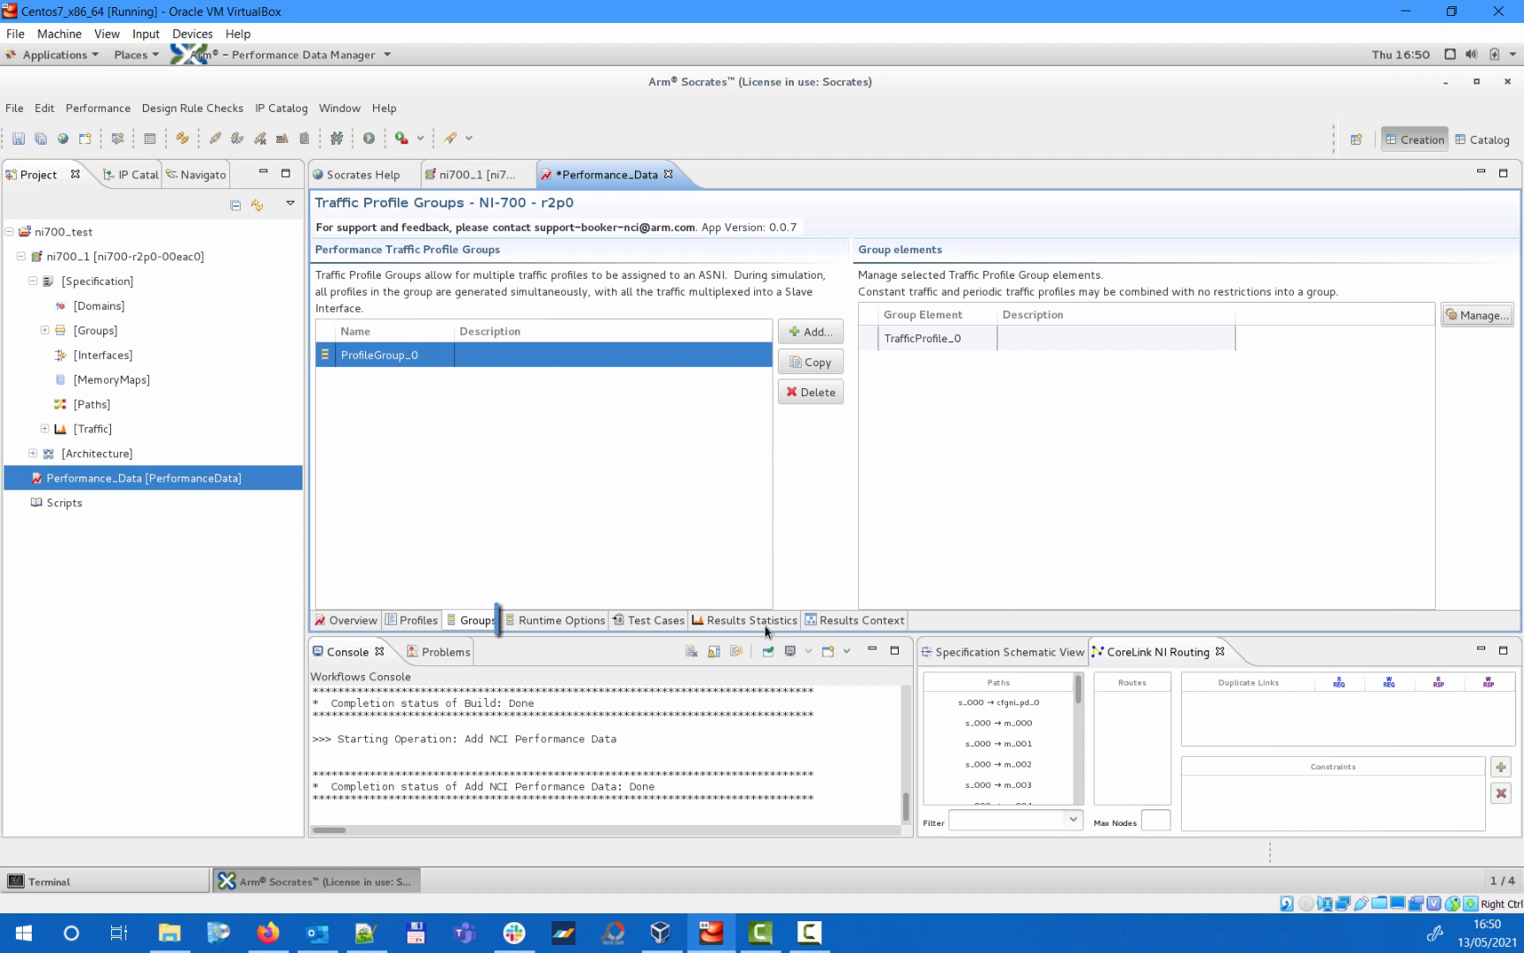
# - Add a QoS regulator to the test case runtime options and display its read channel settings
pyautogui.click(565, 621)
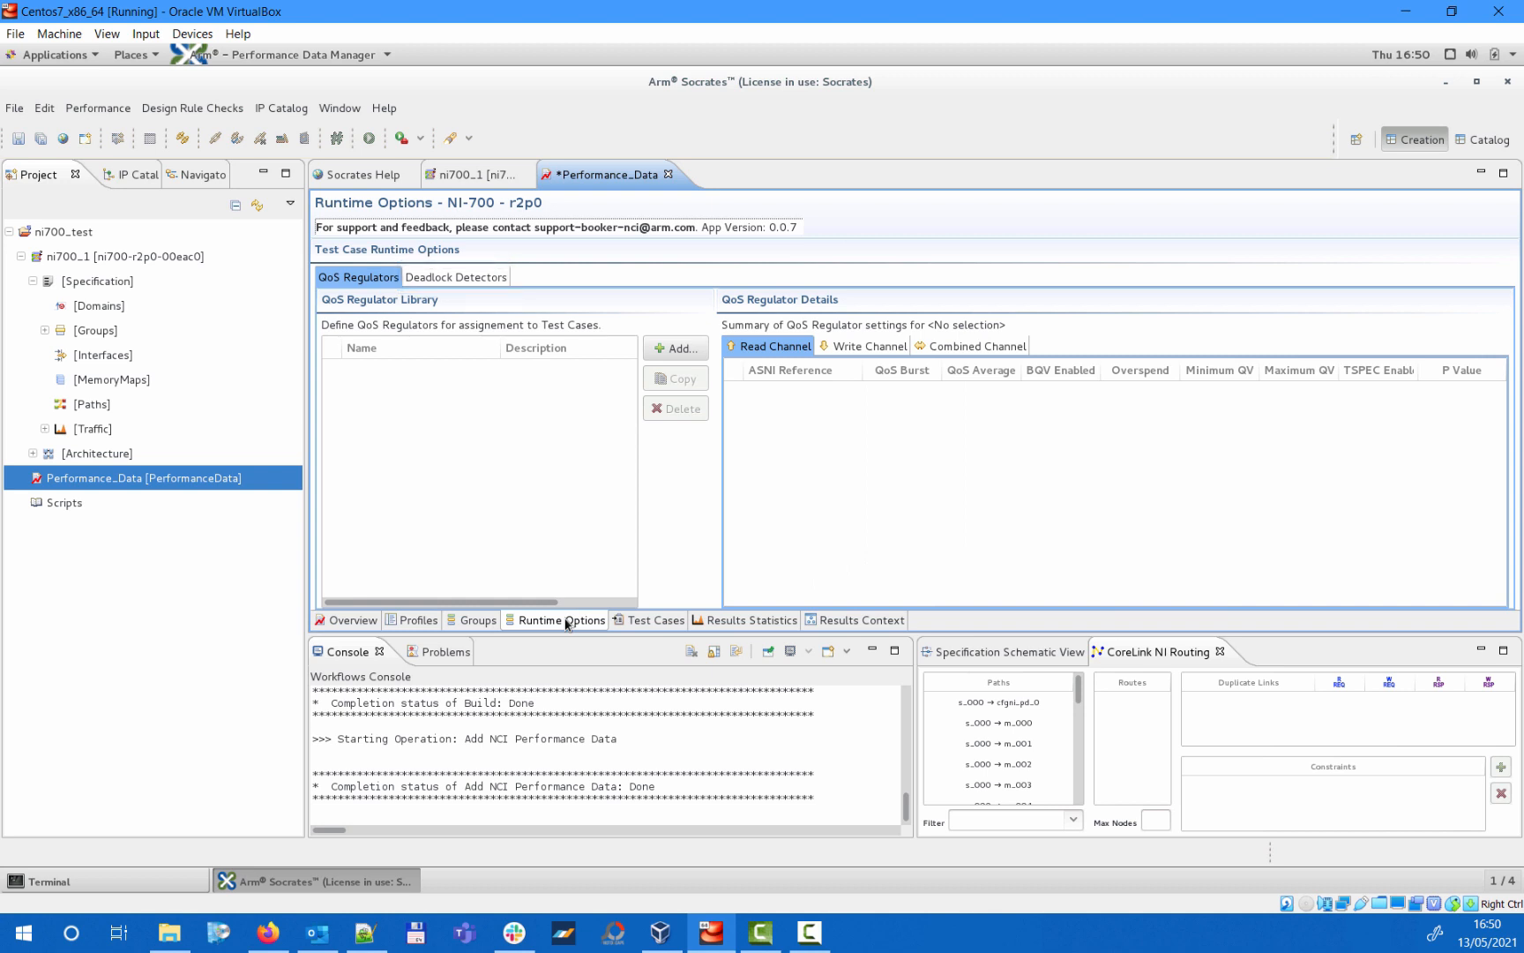
pyautogui.click(691, 353)
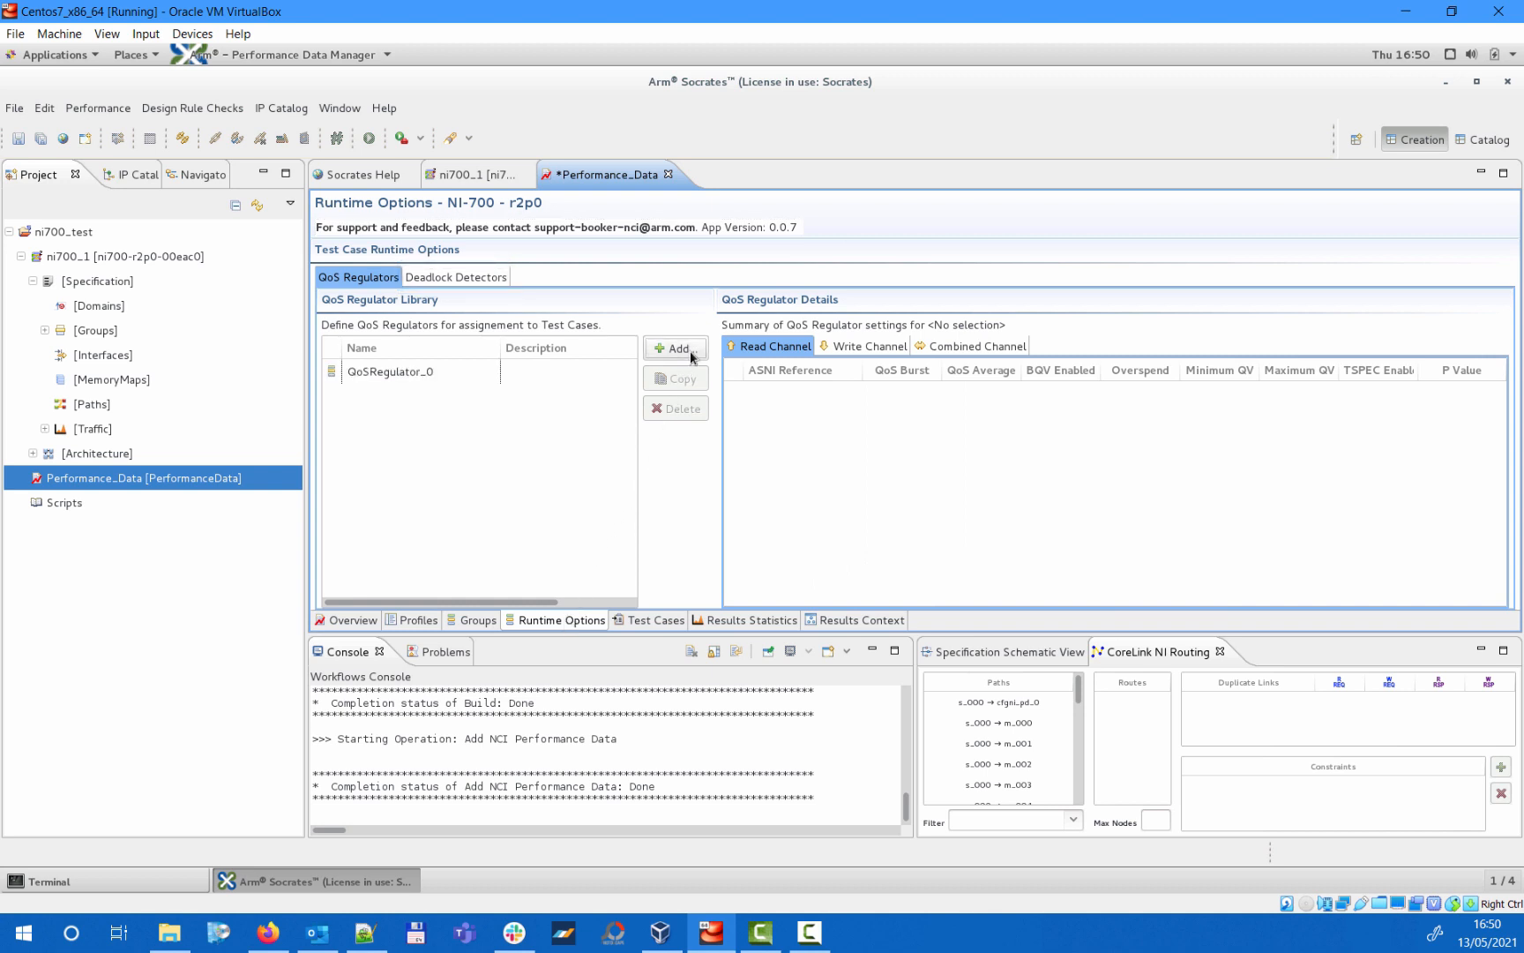
pyautogui.click(452, 369)
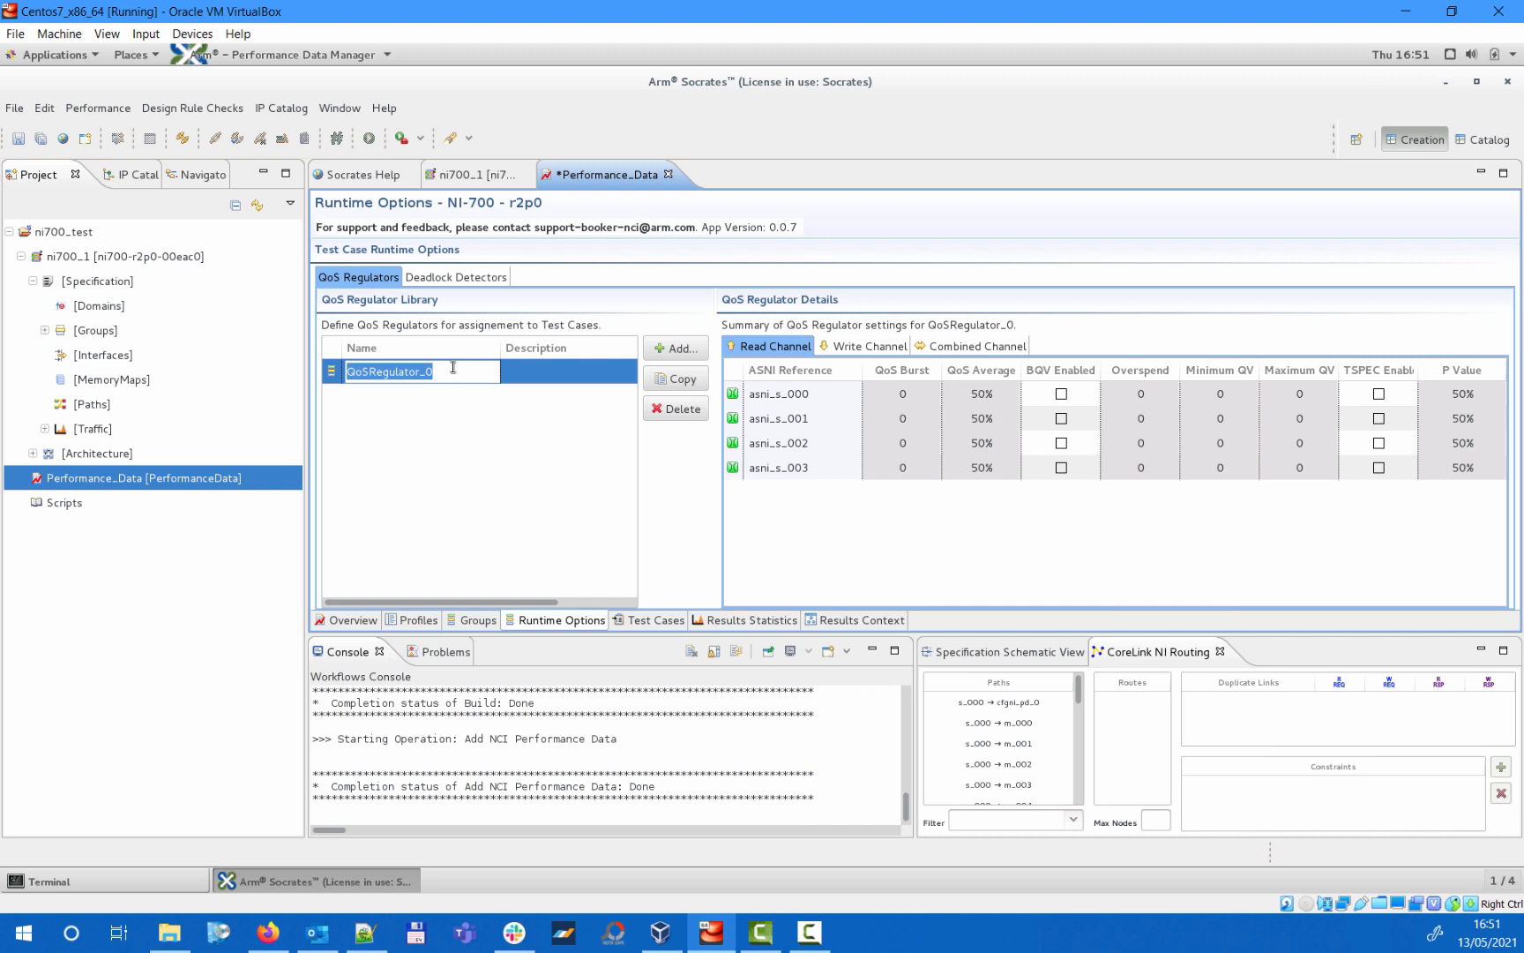
# - Add a deadlock detector to the runtime options and display its ASNI and AMNI settings
pyautogui.click(486, 278)
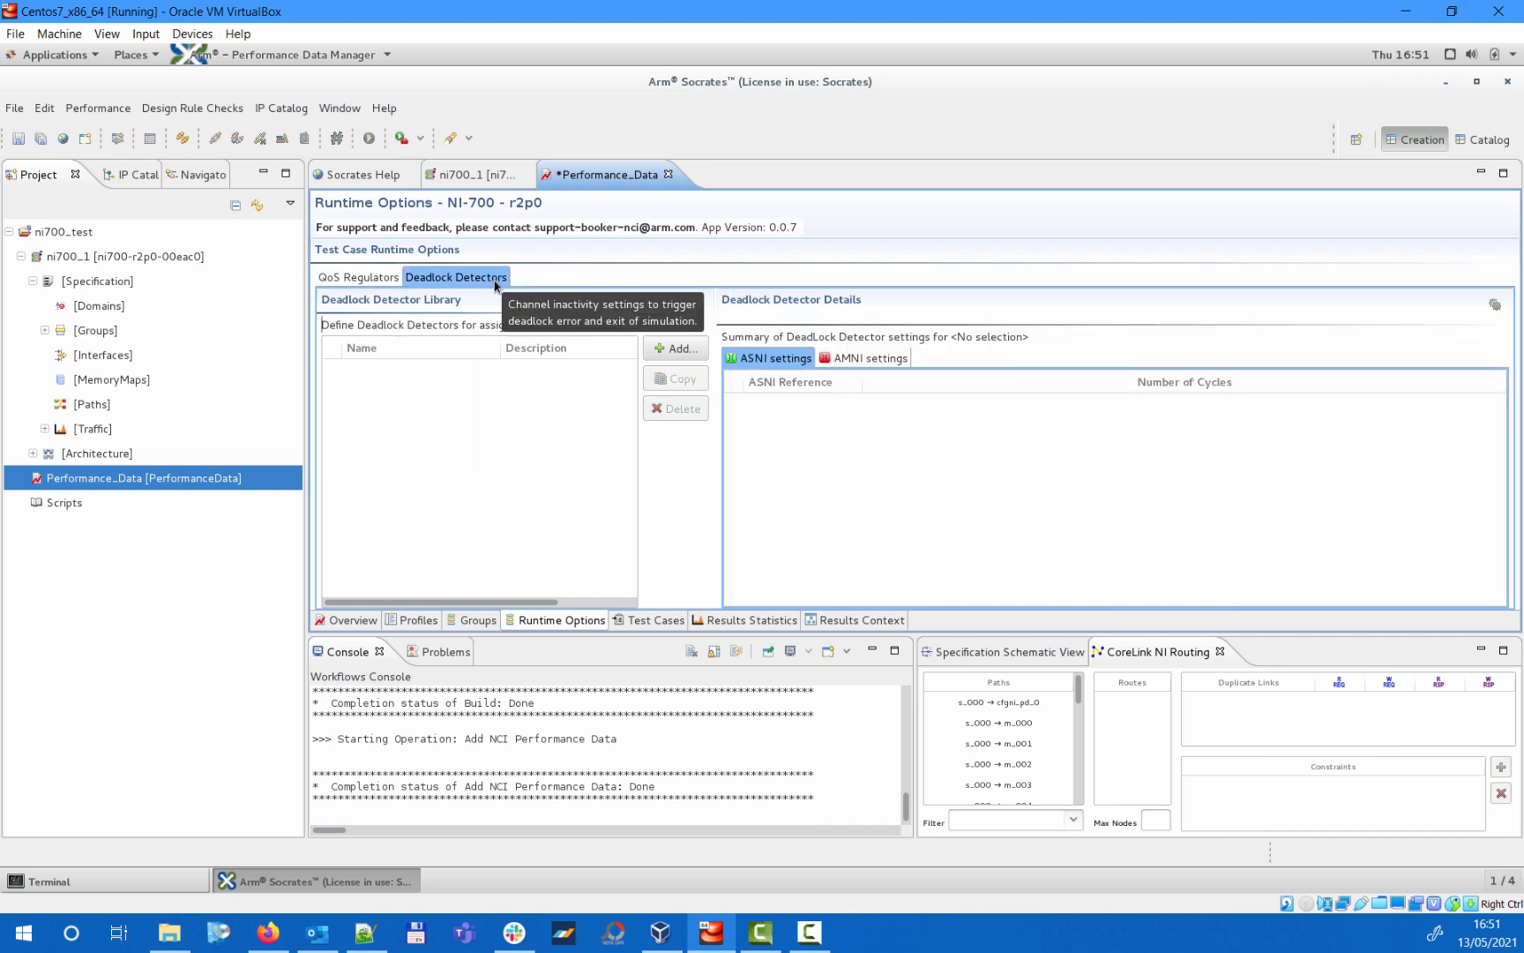
pyautogui.click(686, 351)
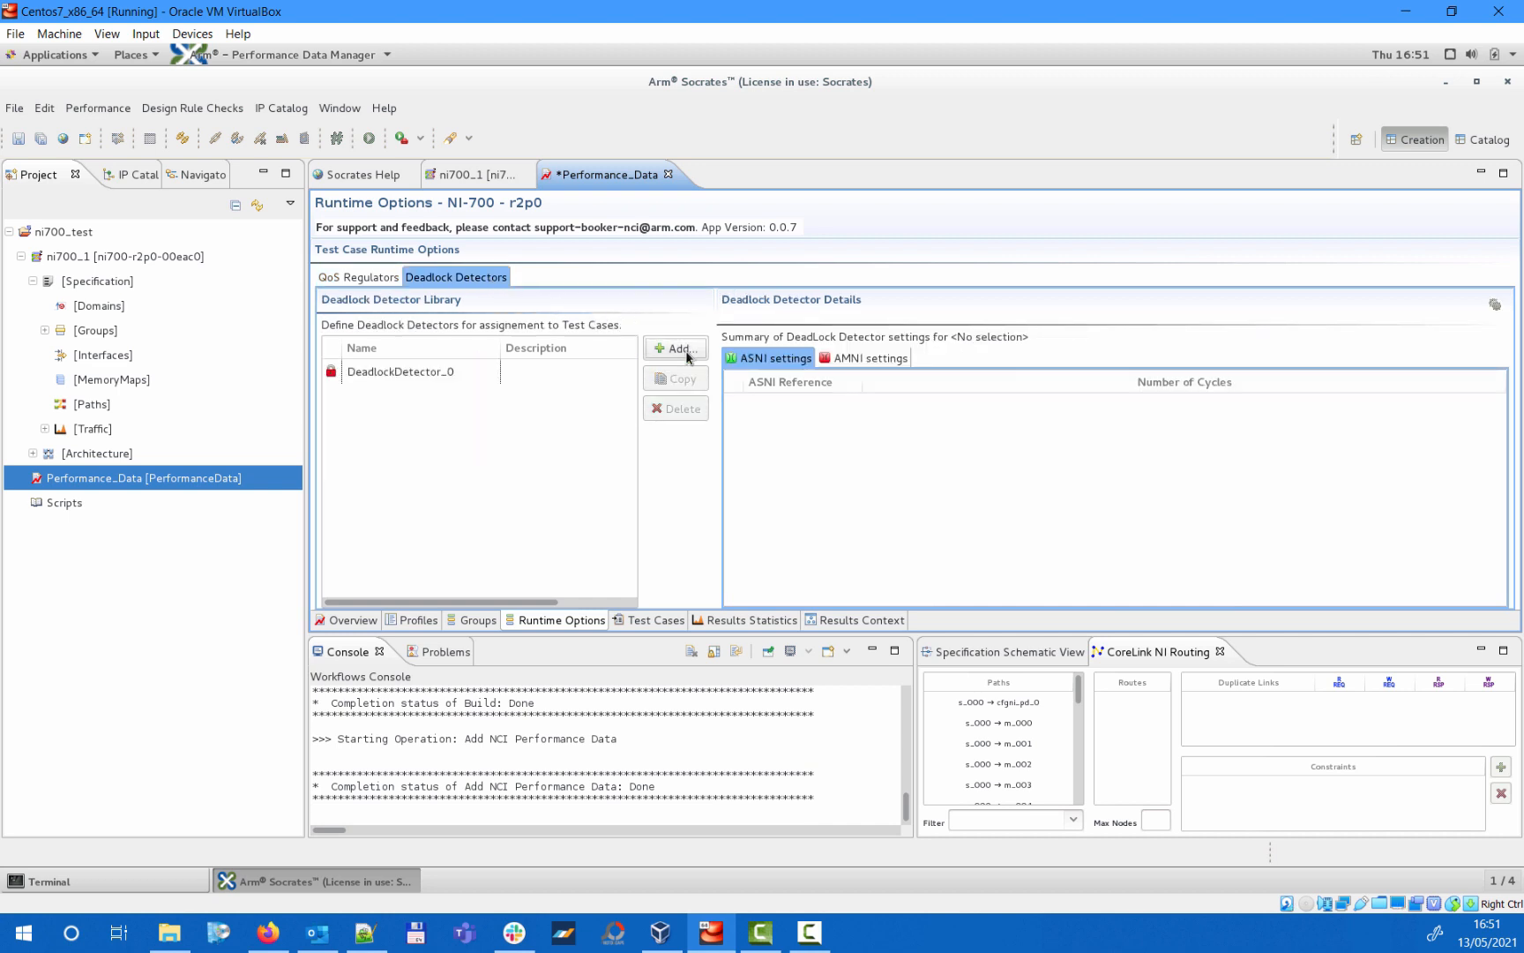
pyautogui.click(486, 374)
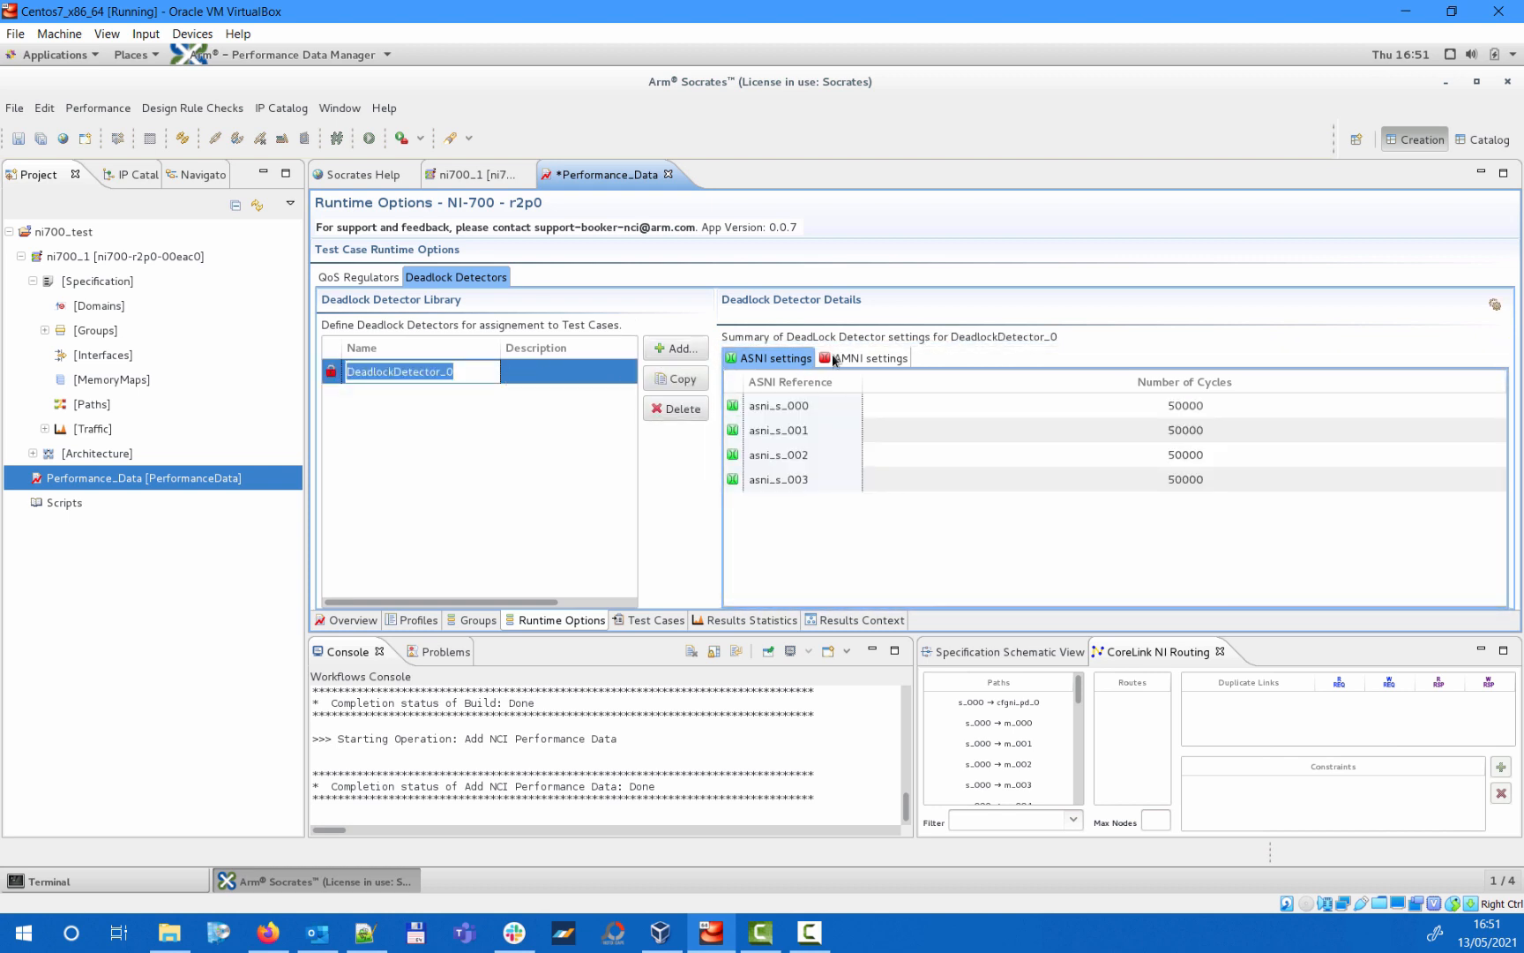
pyautogui.click(868, 359)
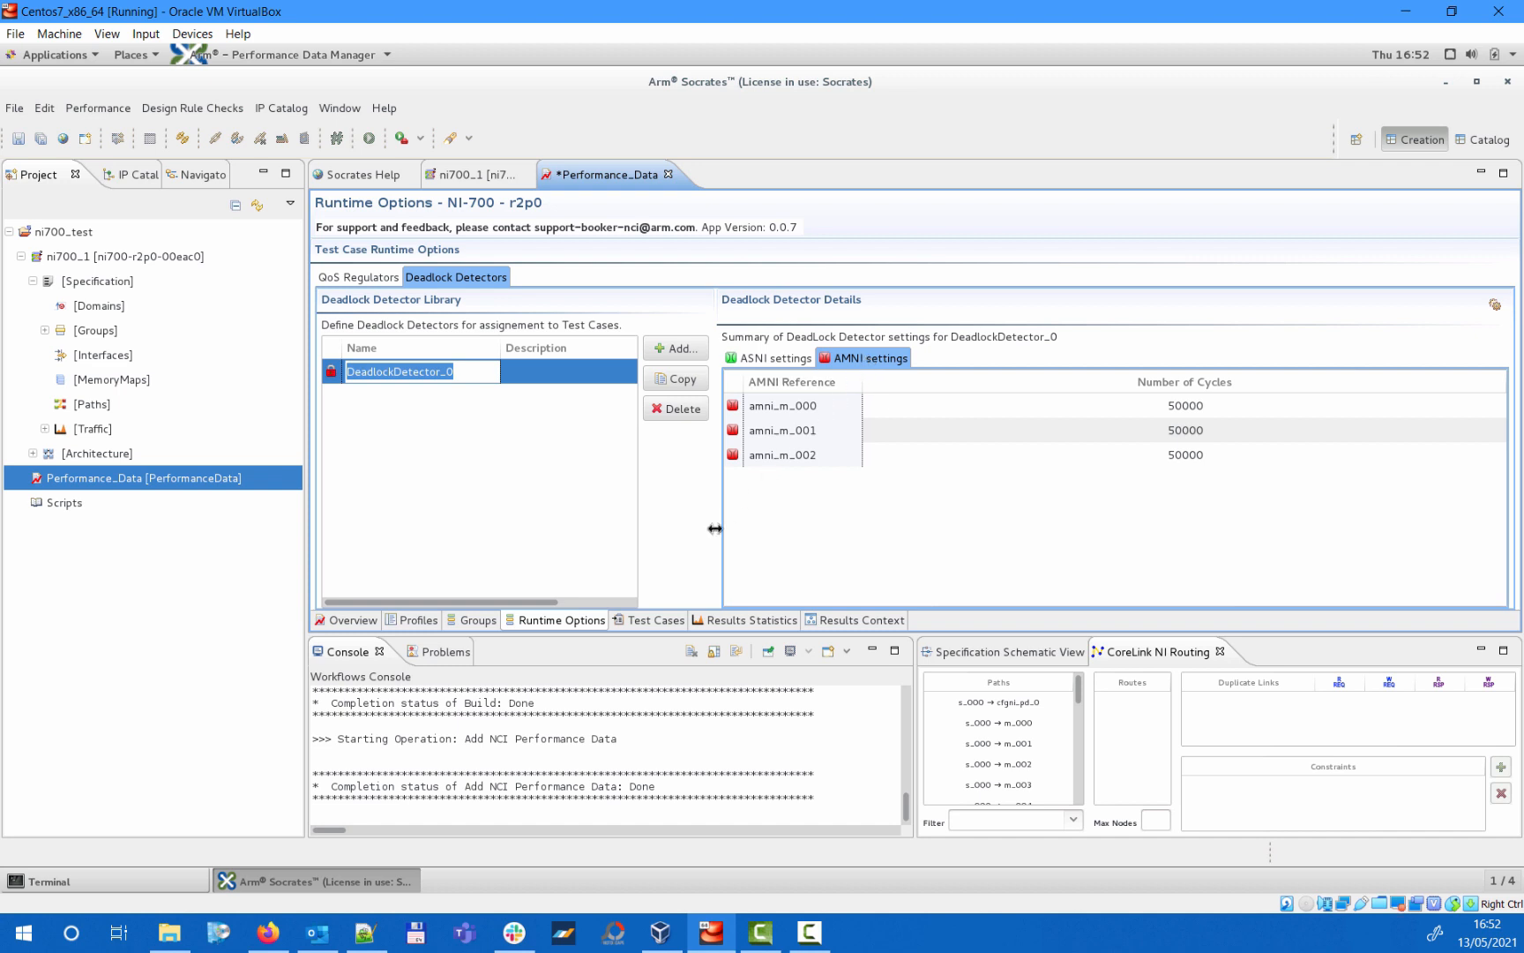
# - Start a new performance test case, assigning QoSRegulator_0 as its QoS regulator and DeadlockDetector_0 as its deadlock detector
pyautogui.click(637, 622)
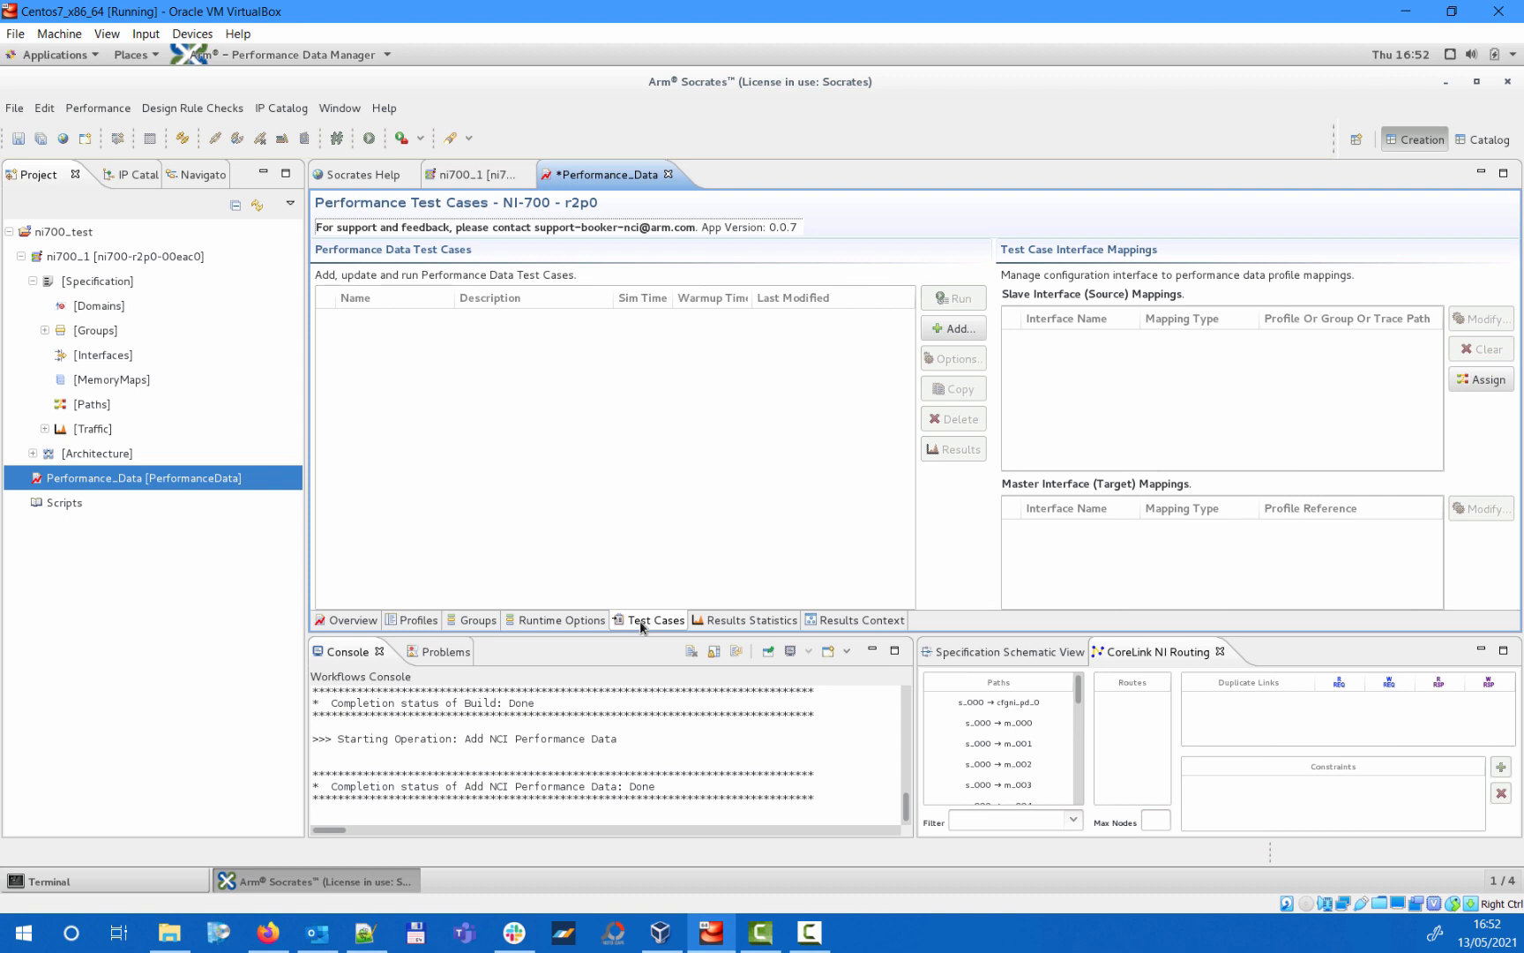
pyautogui.click(940, 329)
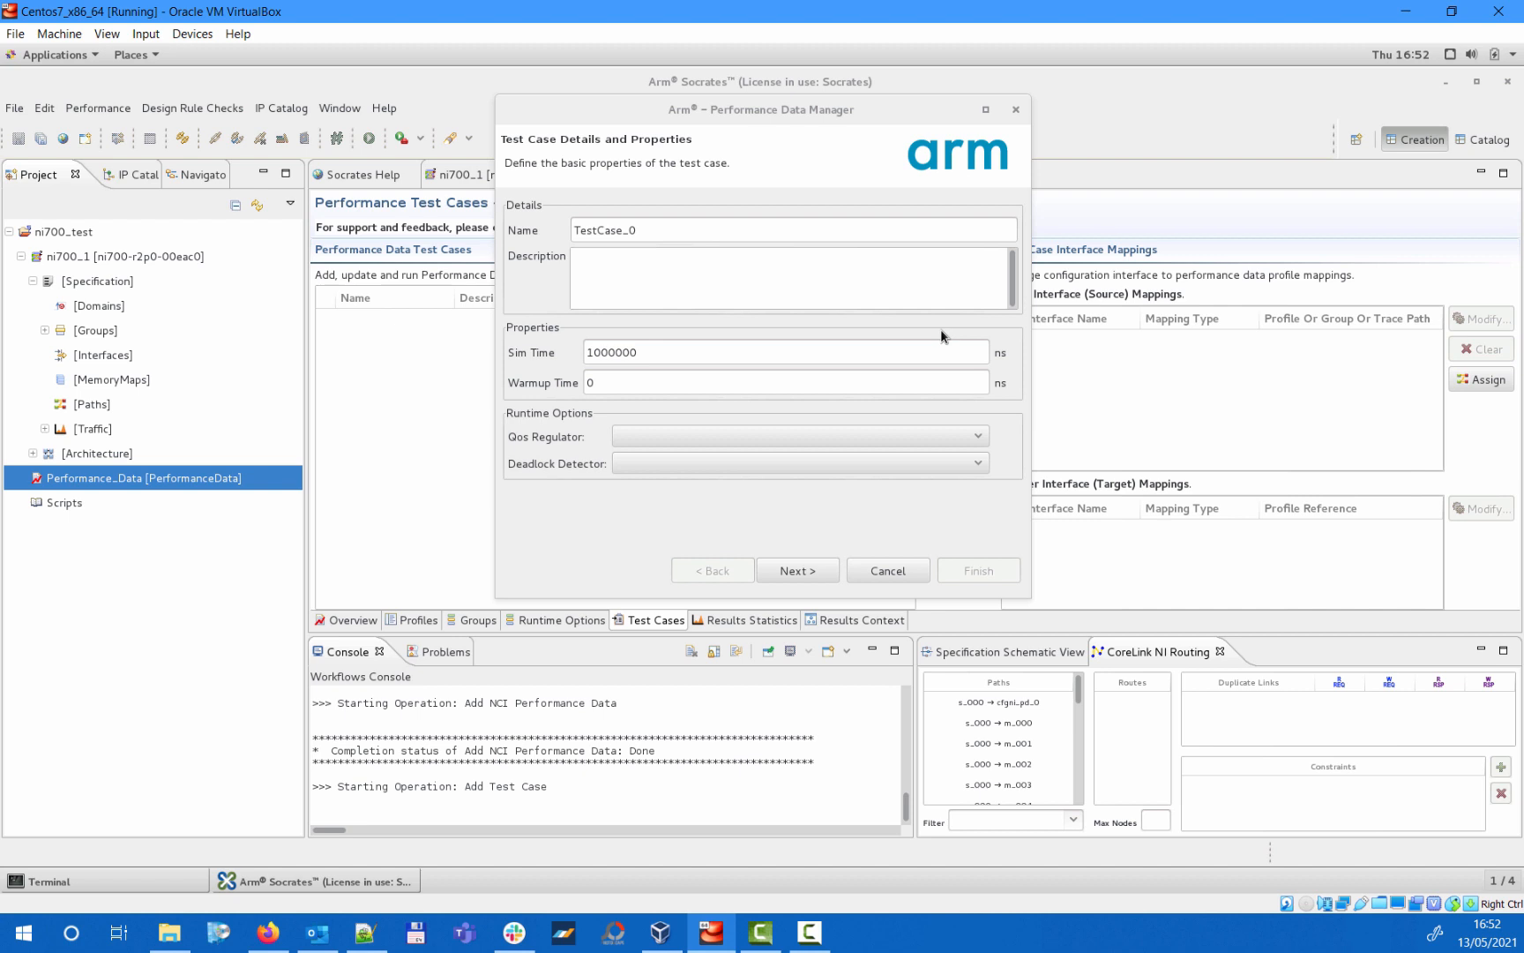
pyautogui.click(903, 432)
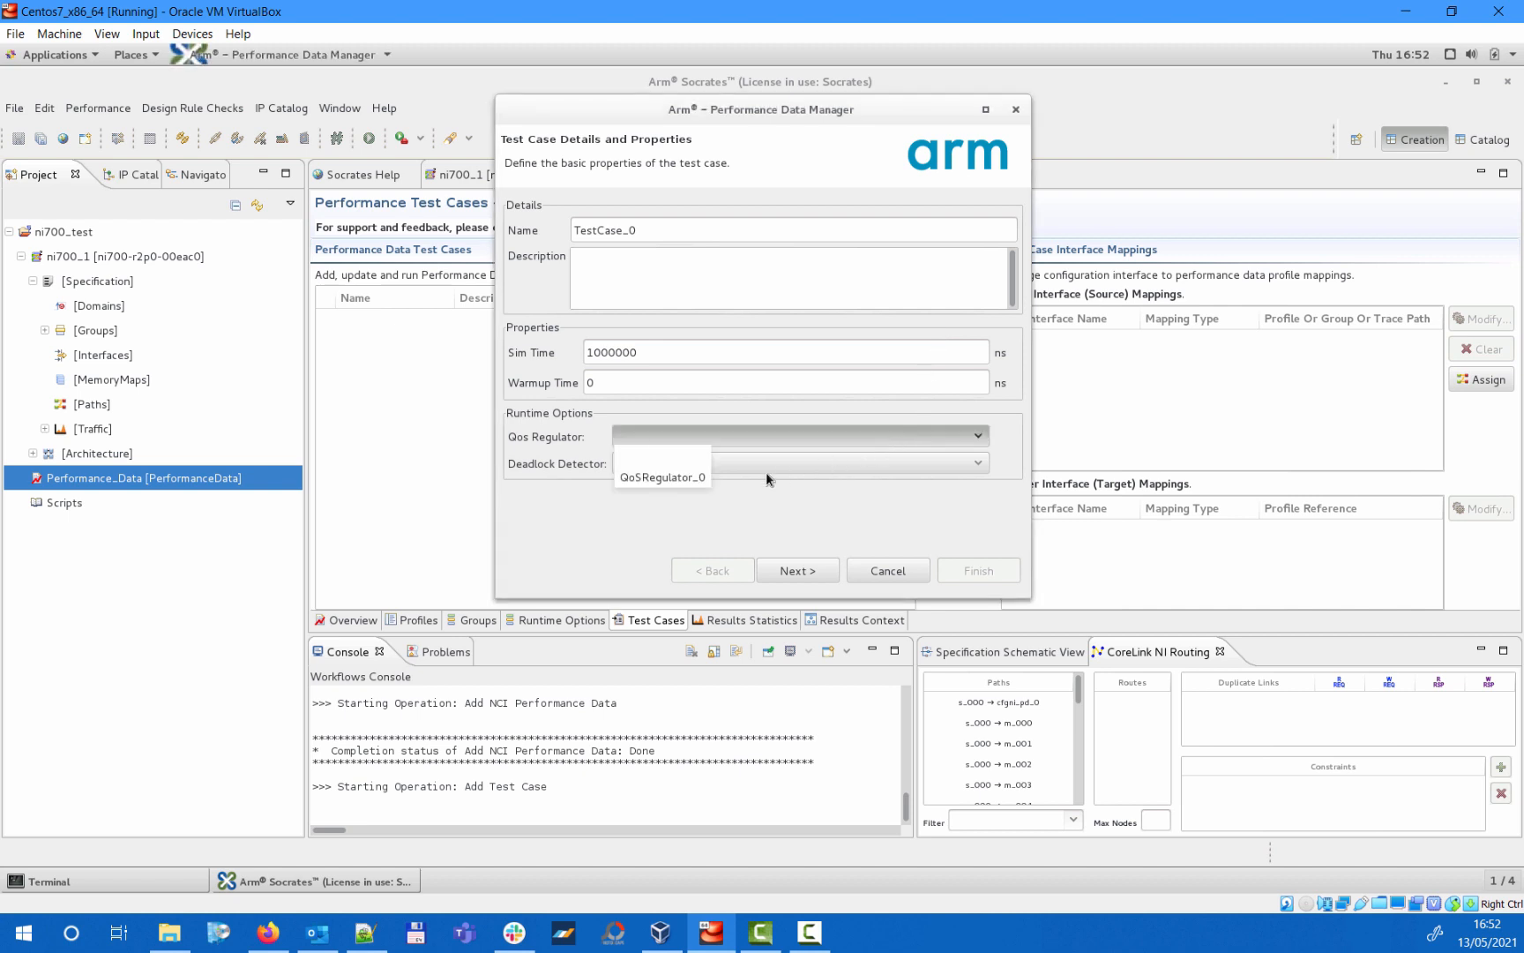
pyautogui.click(683, 477)
pyautogui.click(719, 464)
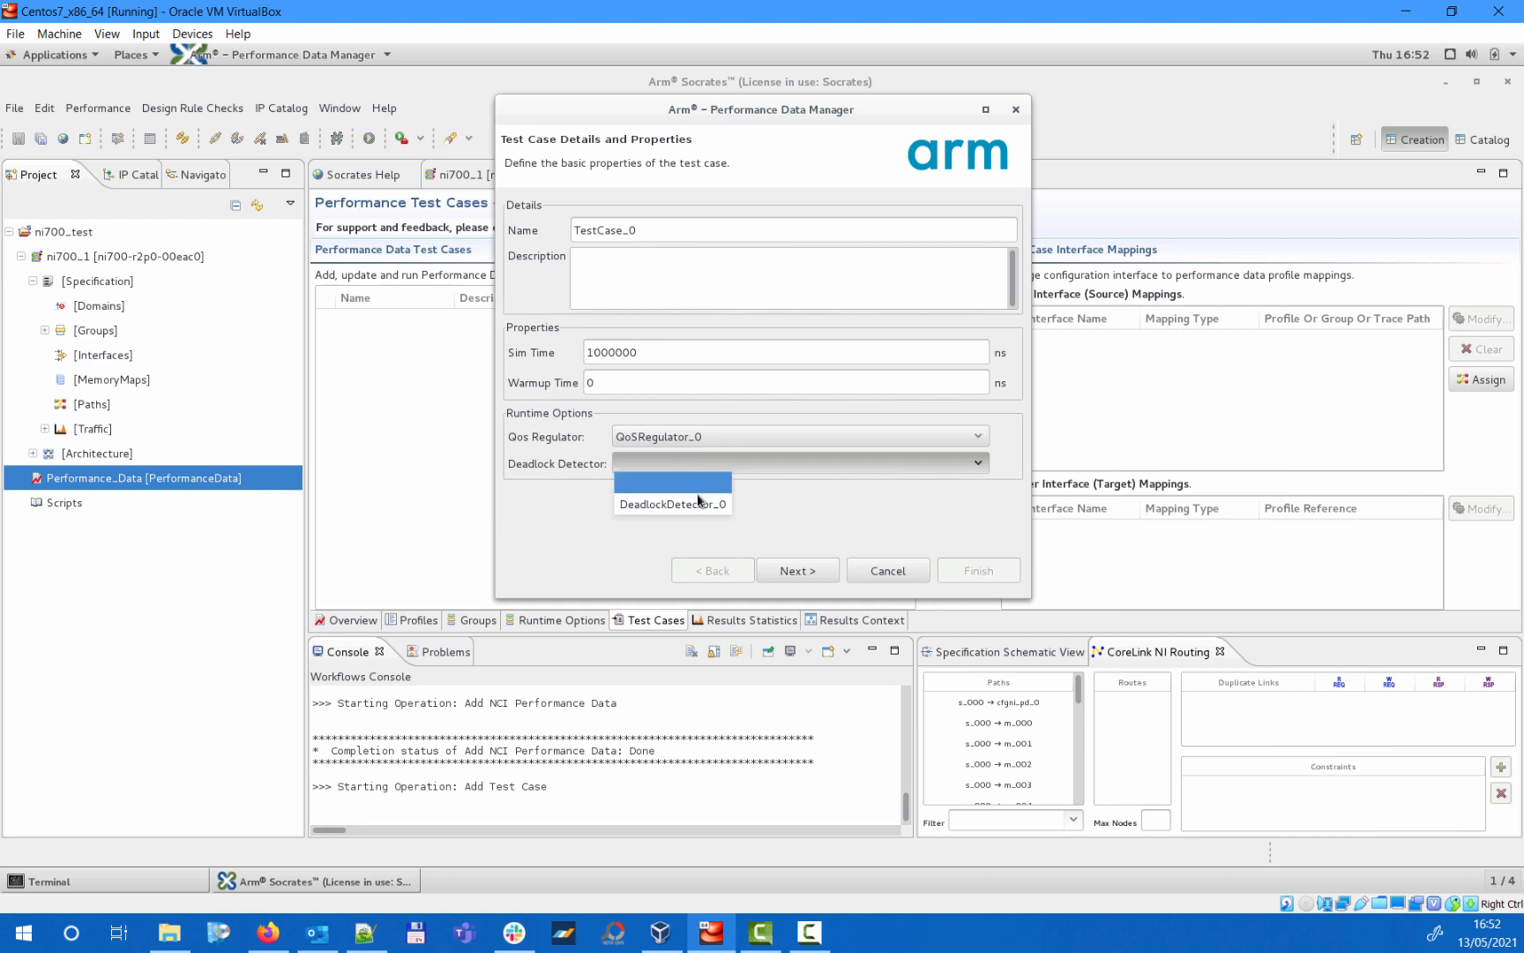
pyautogui.click(700, 502)
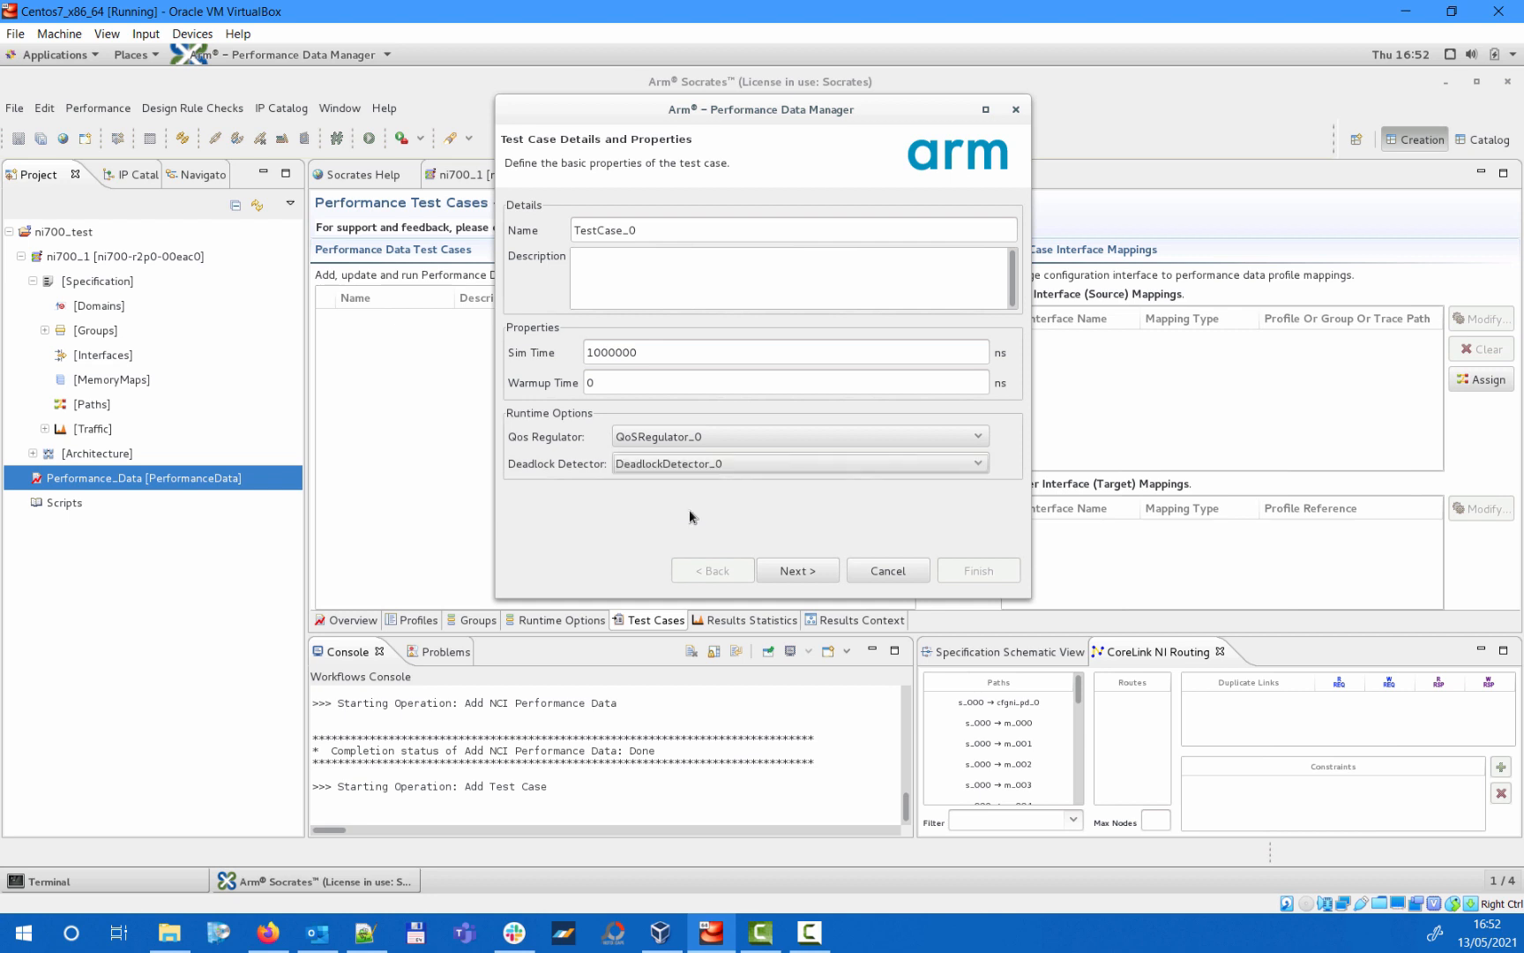
pyautogui.click(828, 573)
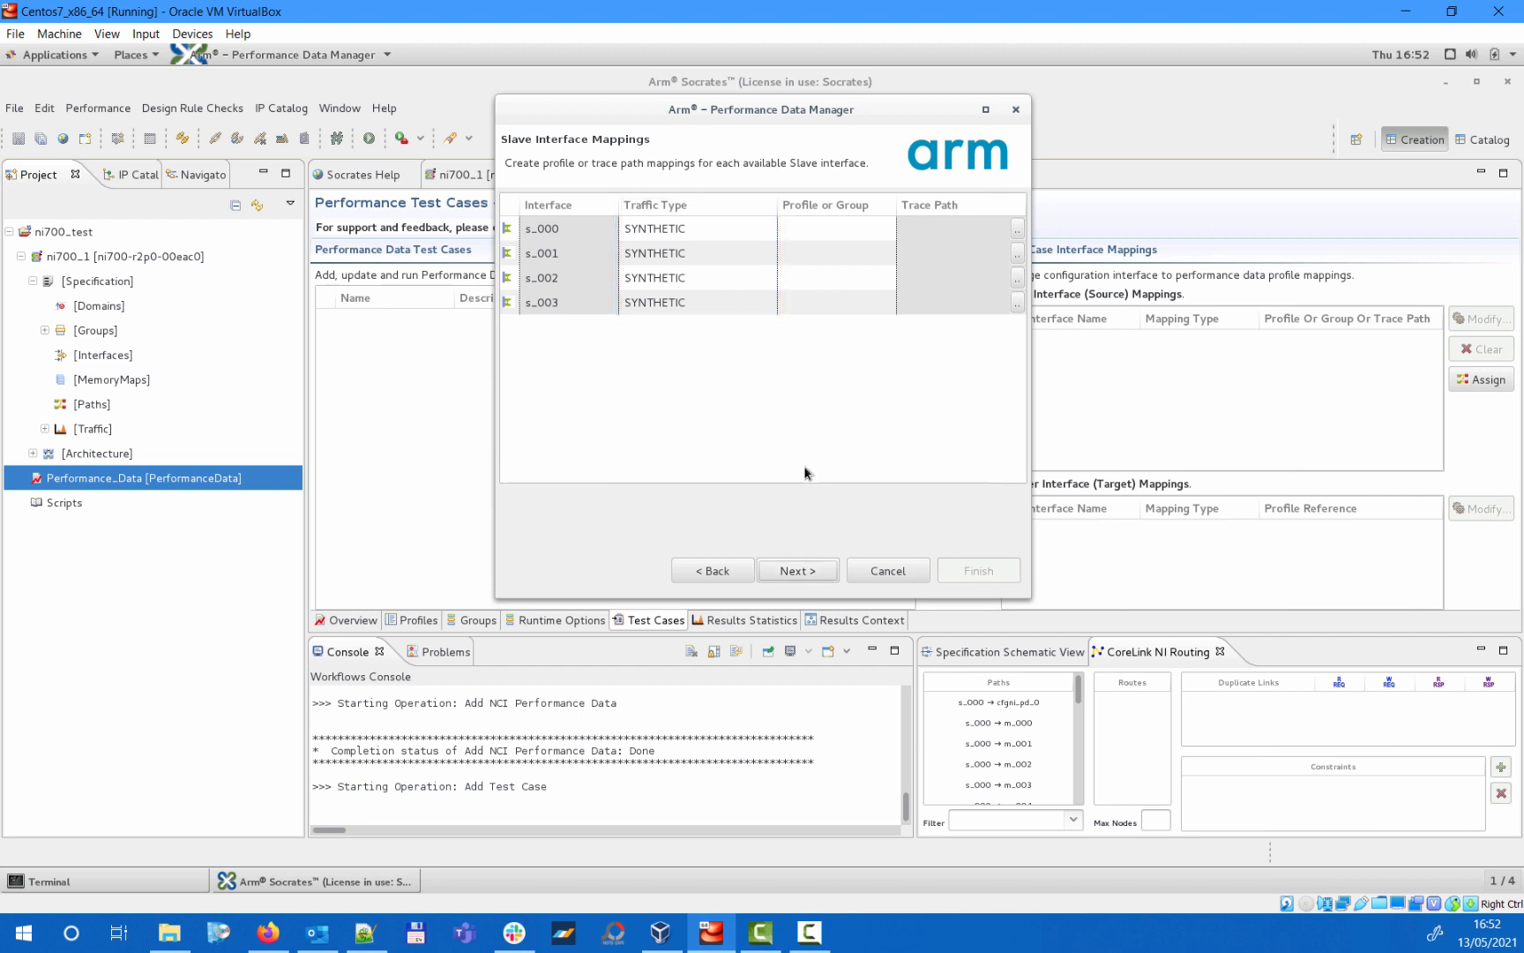
# - Try the SYNTHETIC_GROUP traffic type on slave interface s_000 with its profile group choices, and return it to SYNTHETIC
pyautogui.click(750, 235)
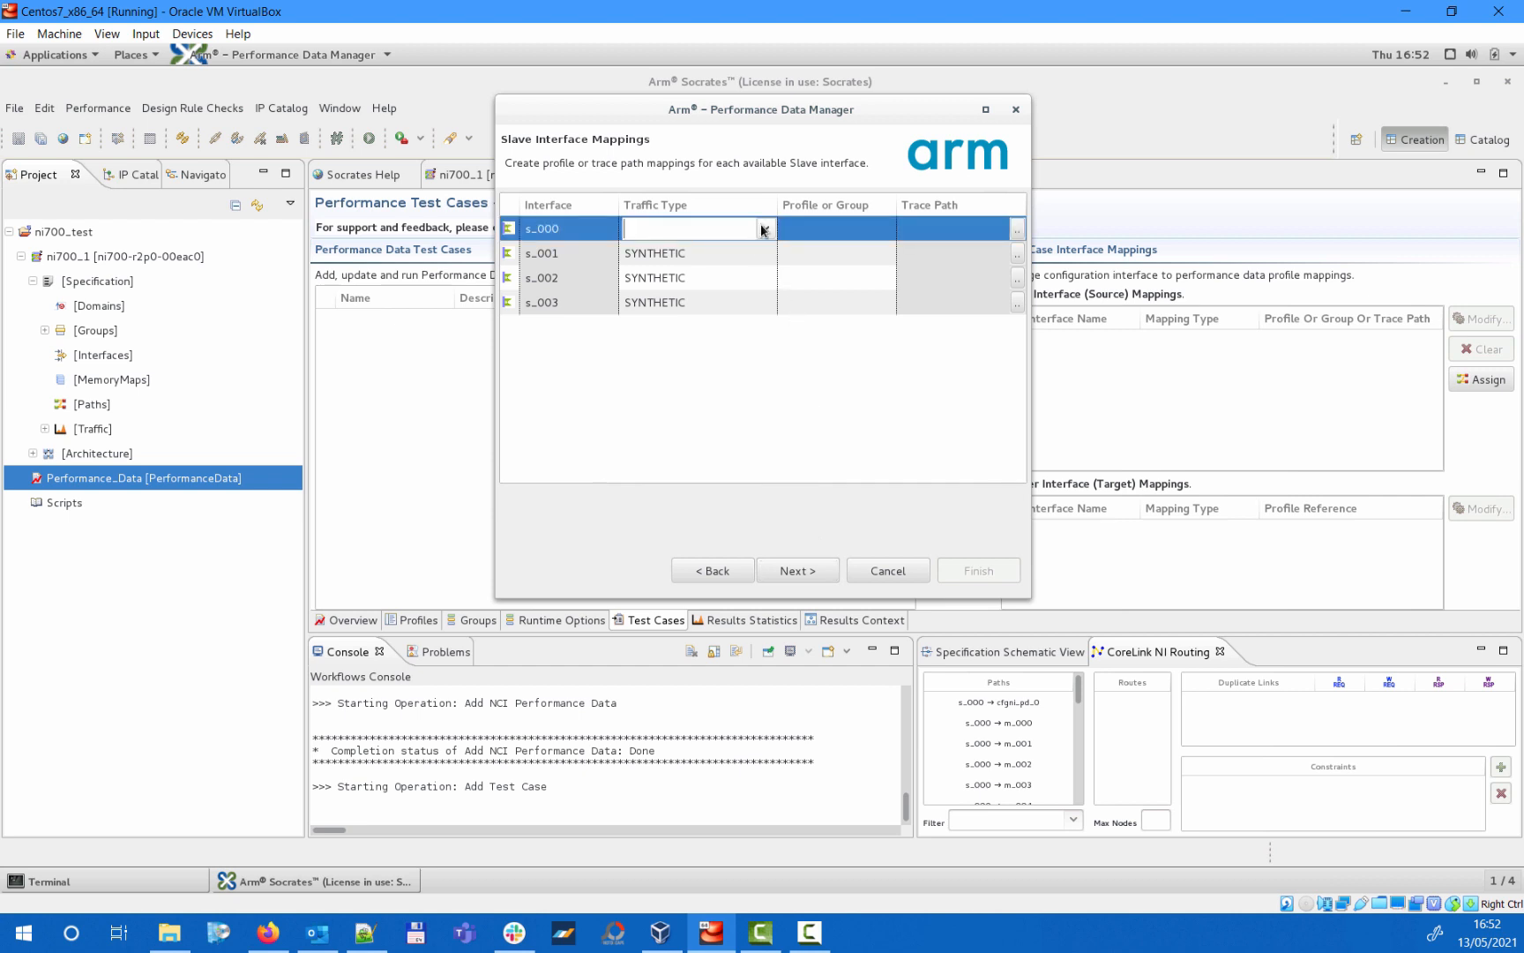
pyautogui.click(764, 230)
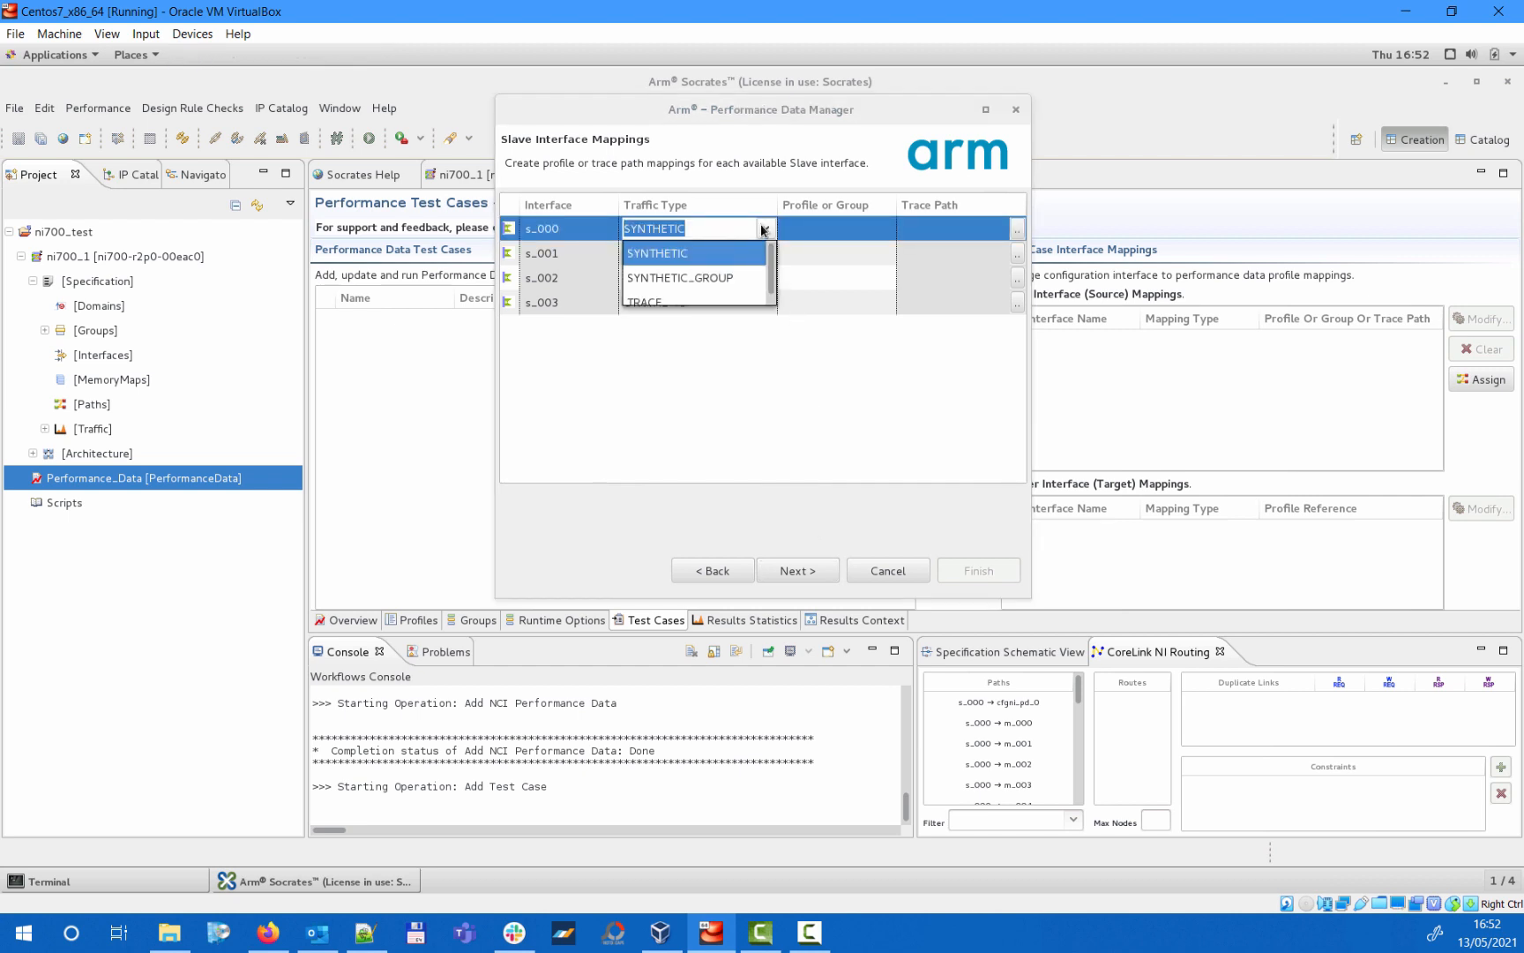
pyautogui.click(724, 281)
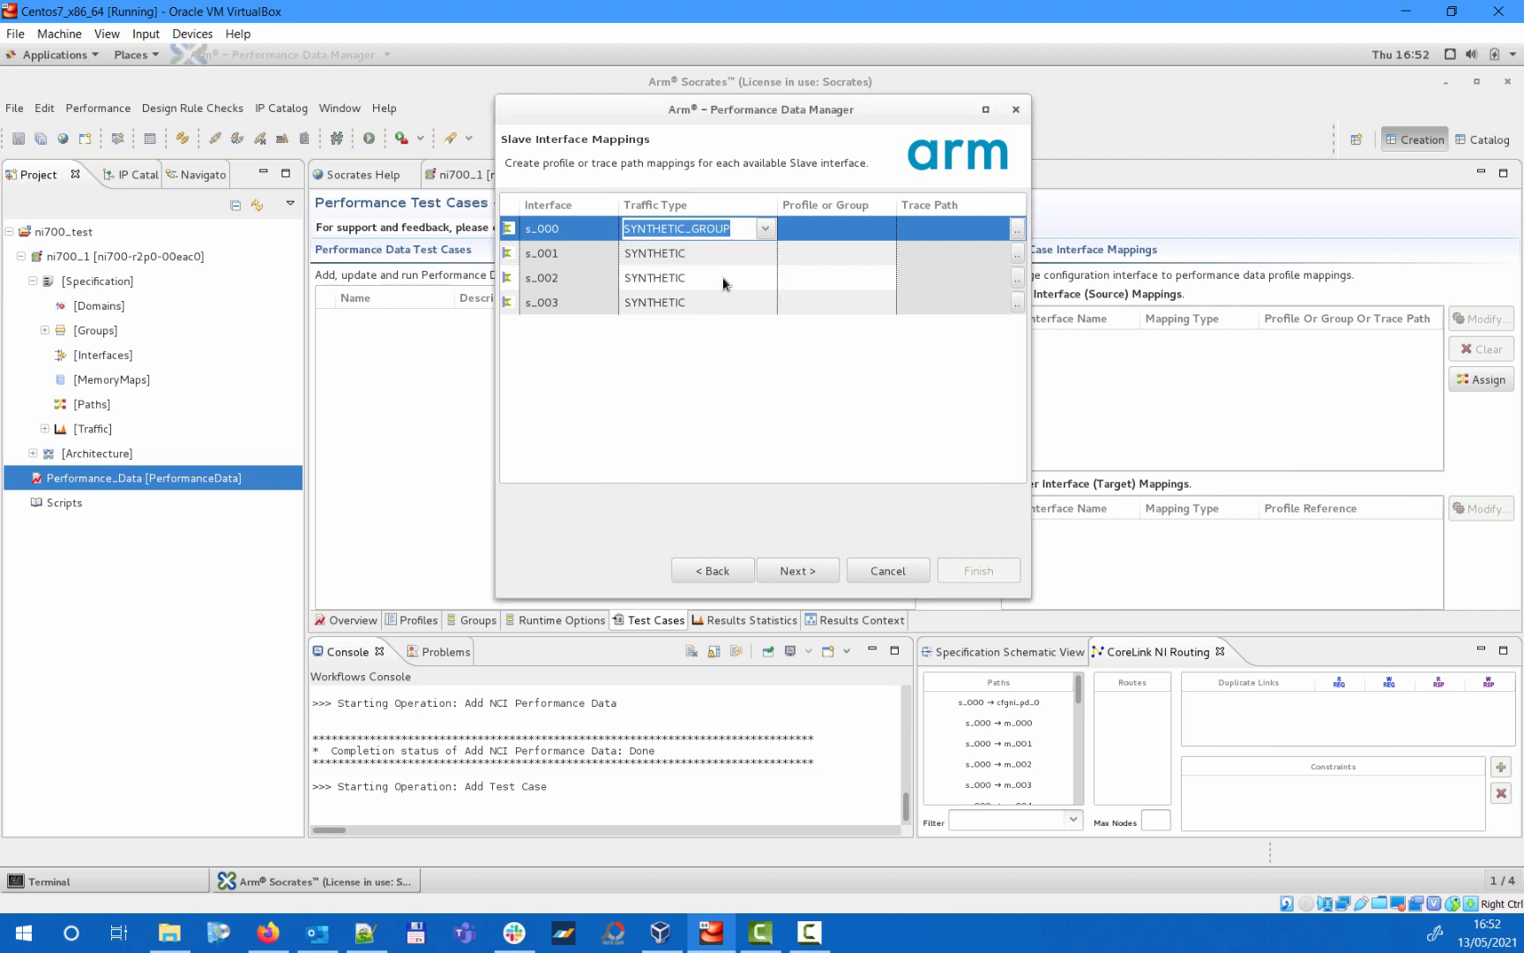
pyautogui.click(814, 231)
pyautogui.click(885, 230)
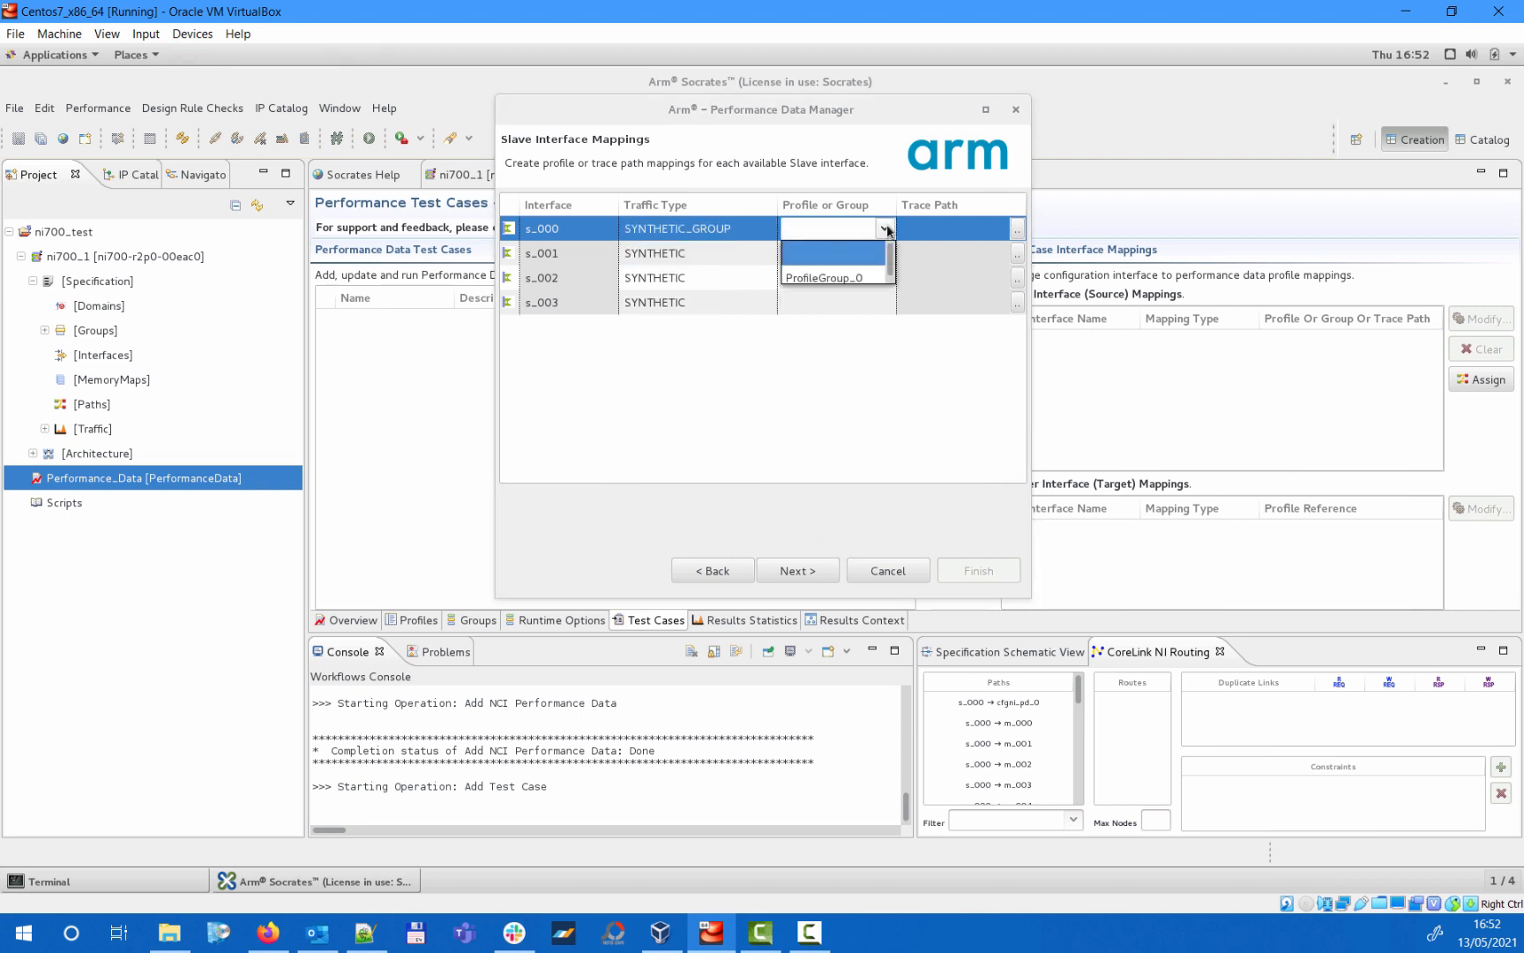
pyautogui.click(885, 229)
pyautogui.click(885, 229)
pyautogui.click(764, 231)
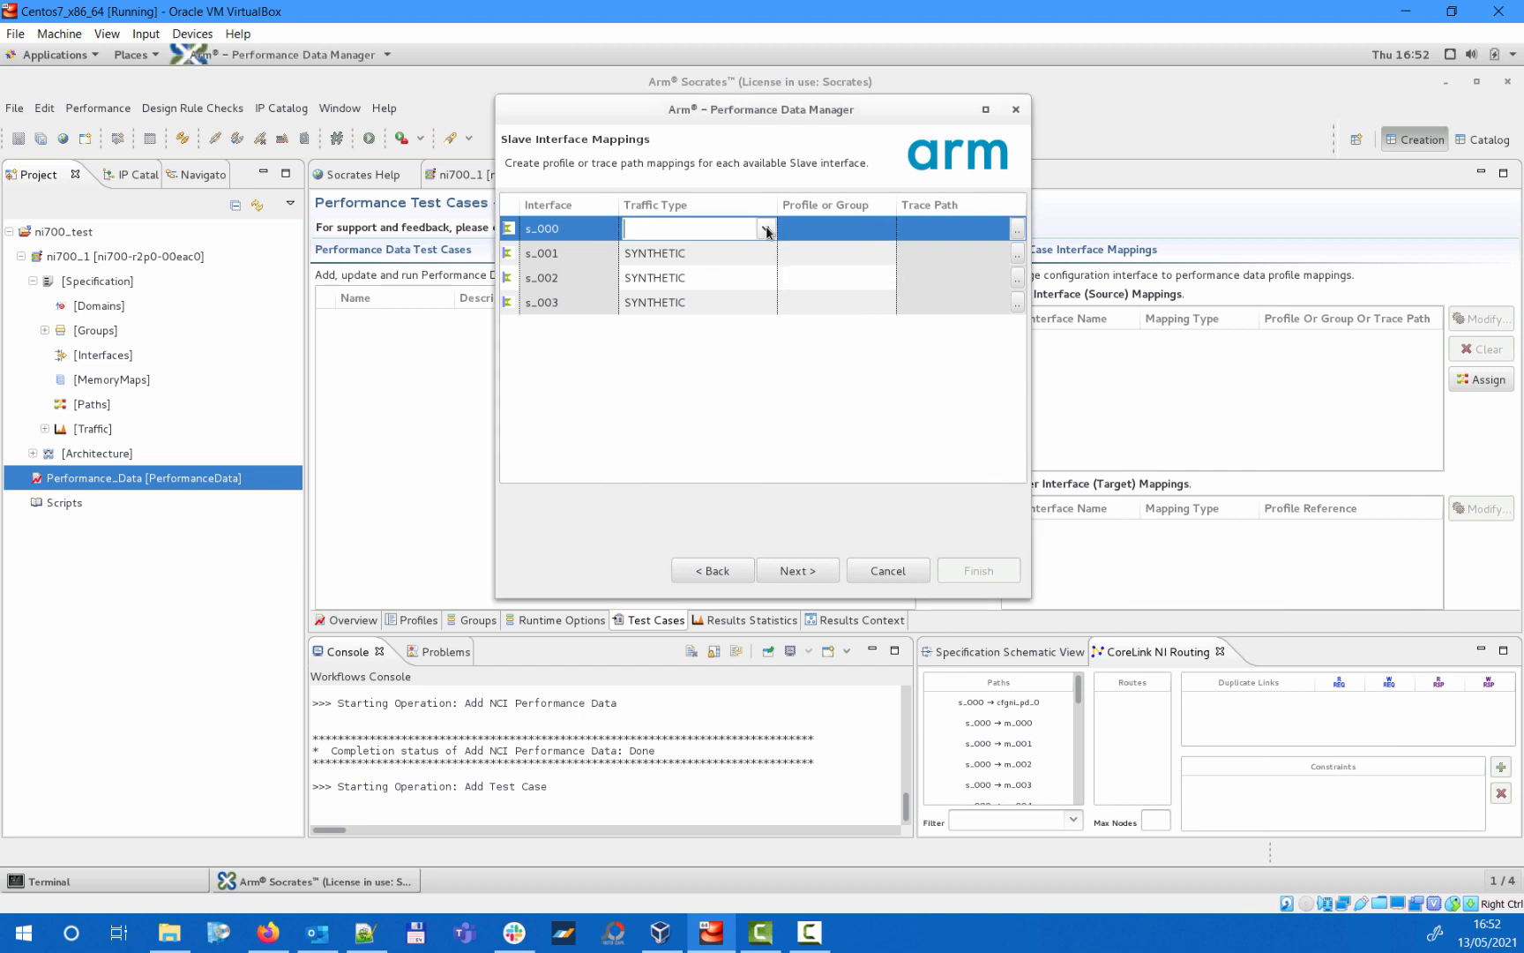
pyautogui.click(766, 230)
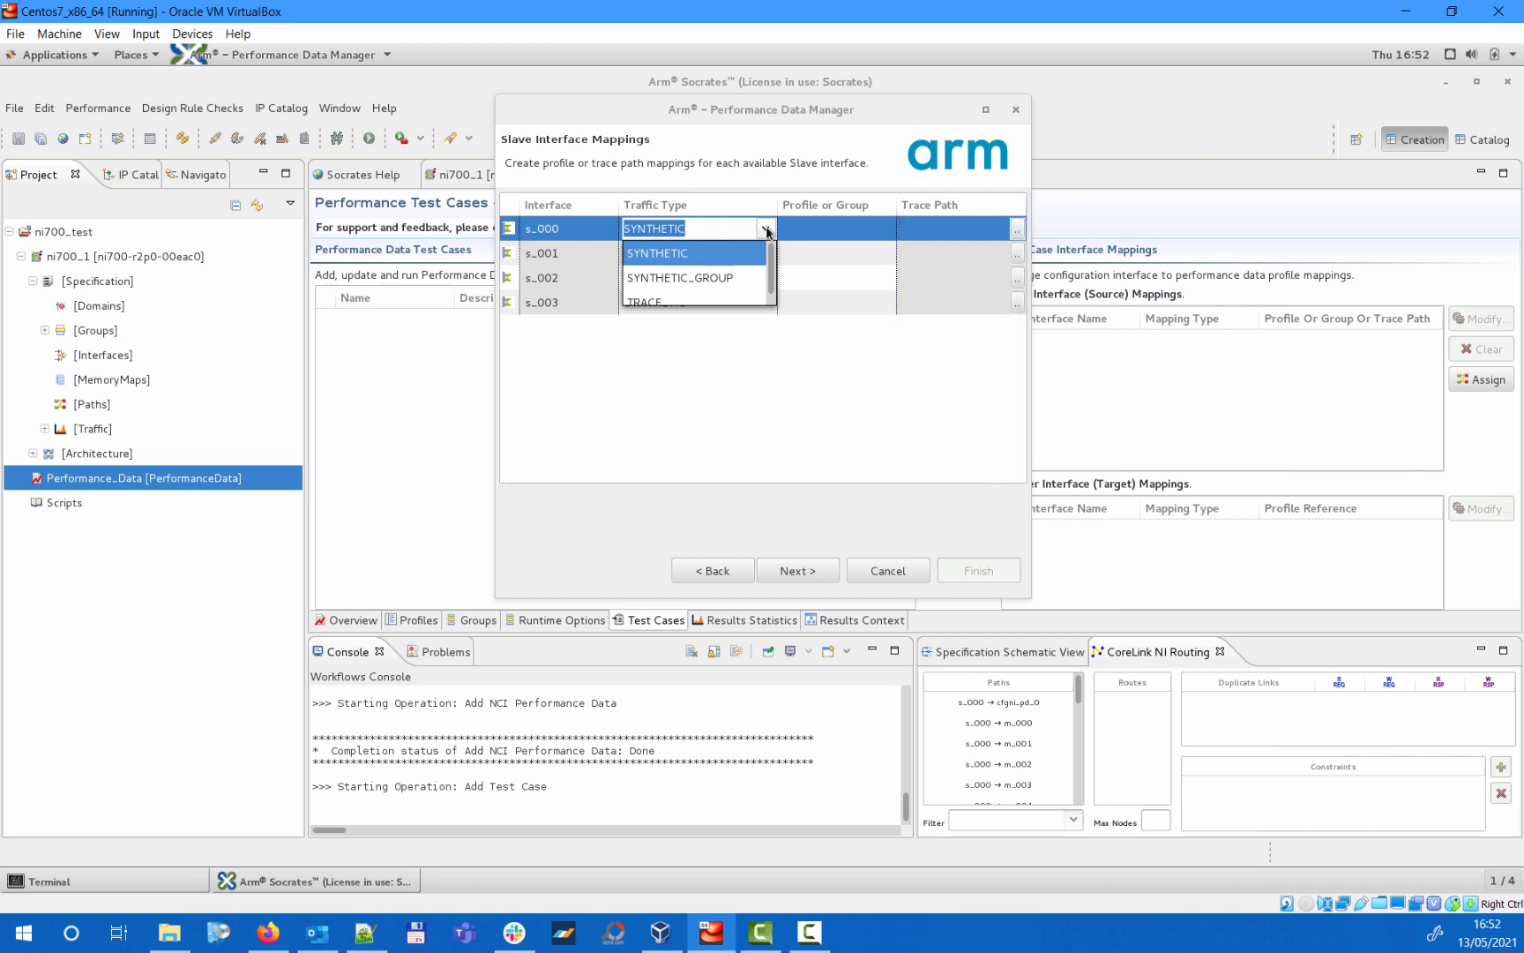
pyautogui.click(745, 256)
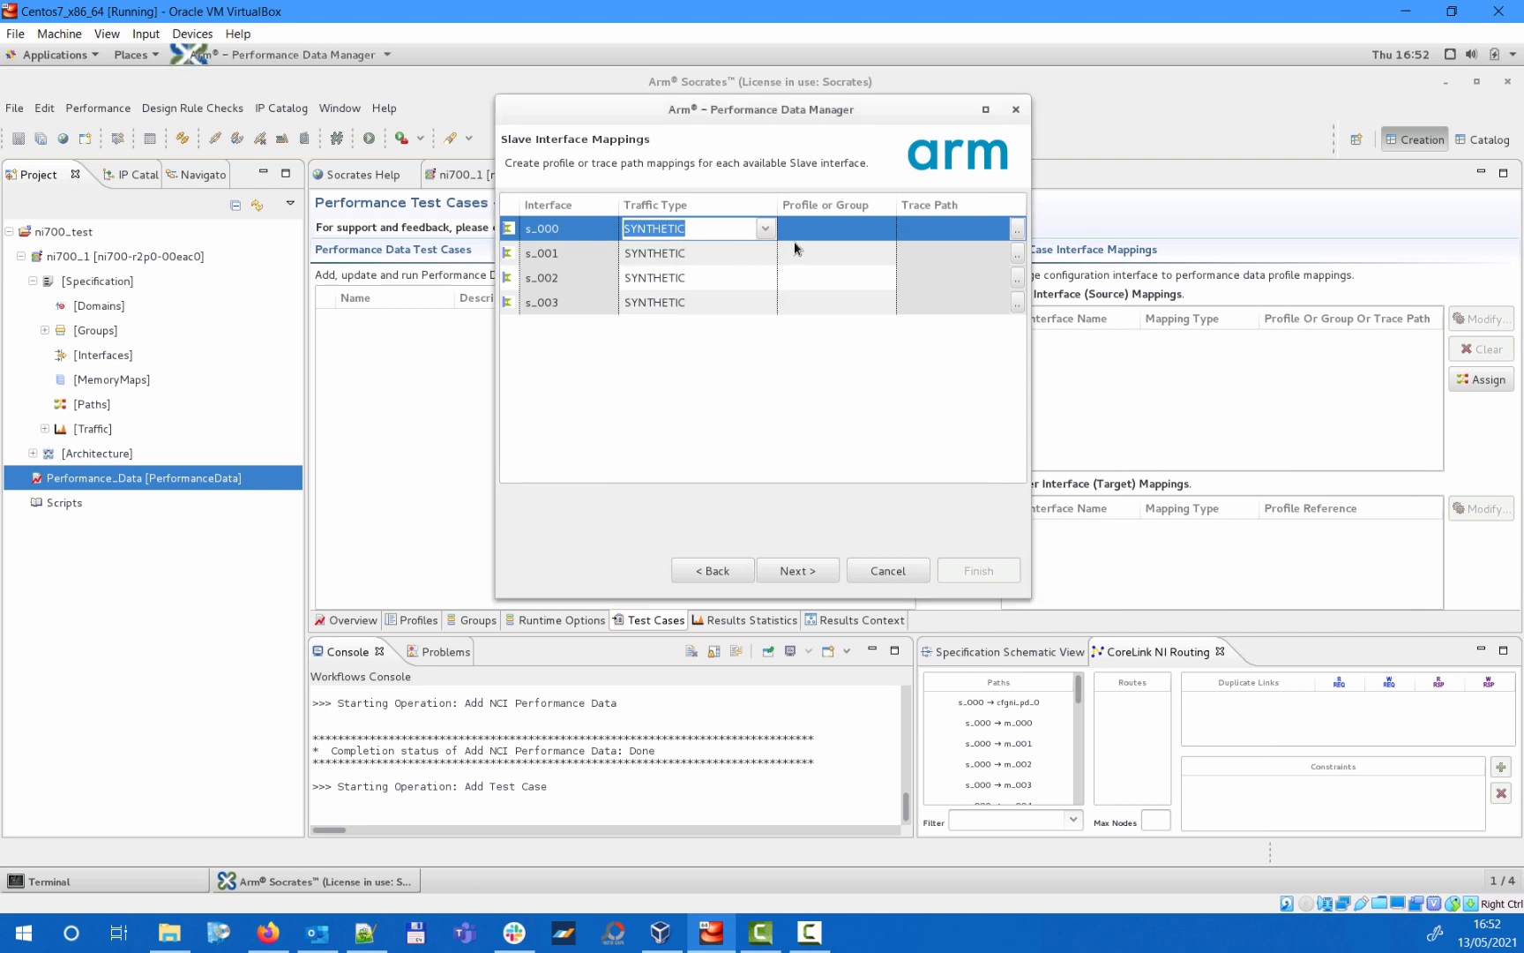
# - Map TrafficProfile_0 to the slave interfaces s_000, s_001, s_002 and s_003, and proceed to the master interface mappings
pyautogui.click(882, 232)
pyautogui.click(884, 229)
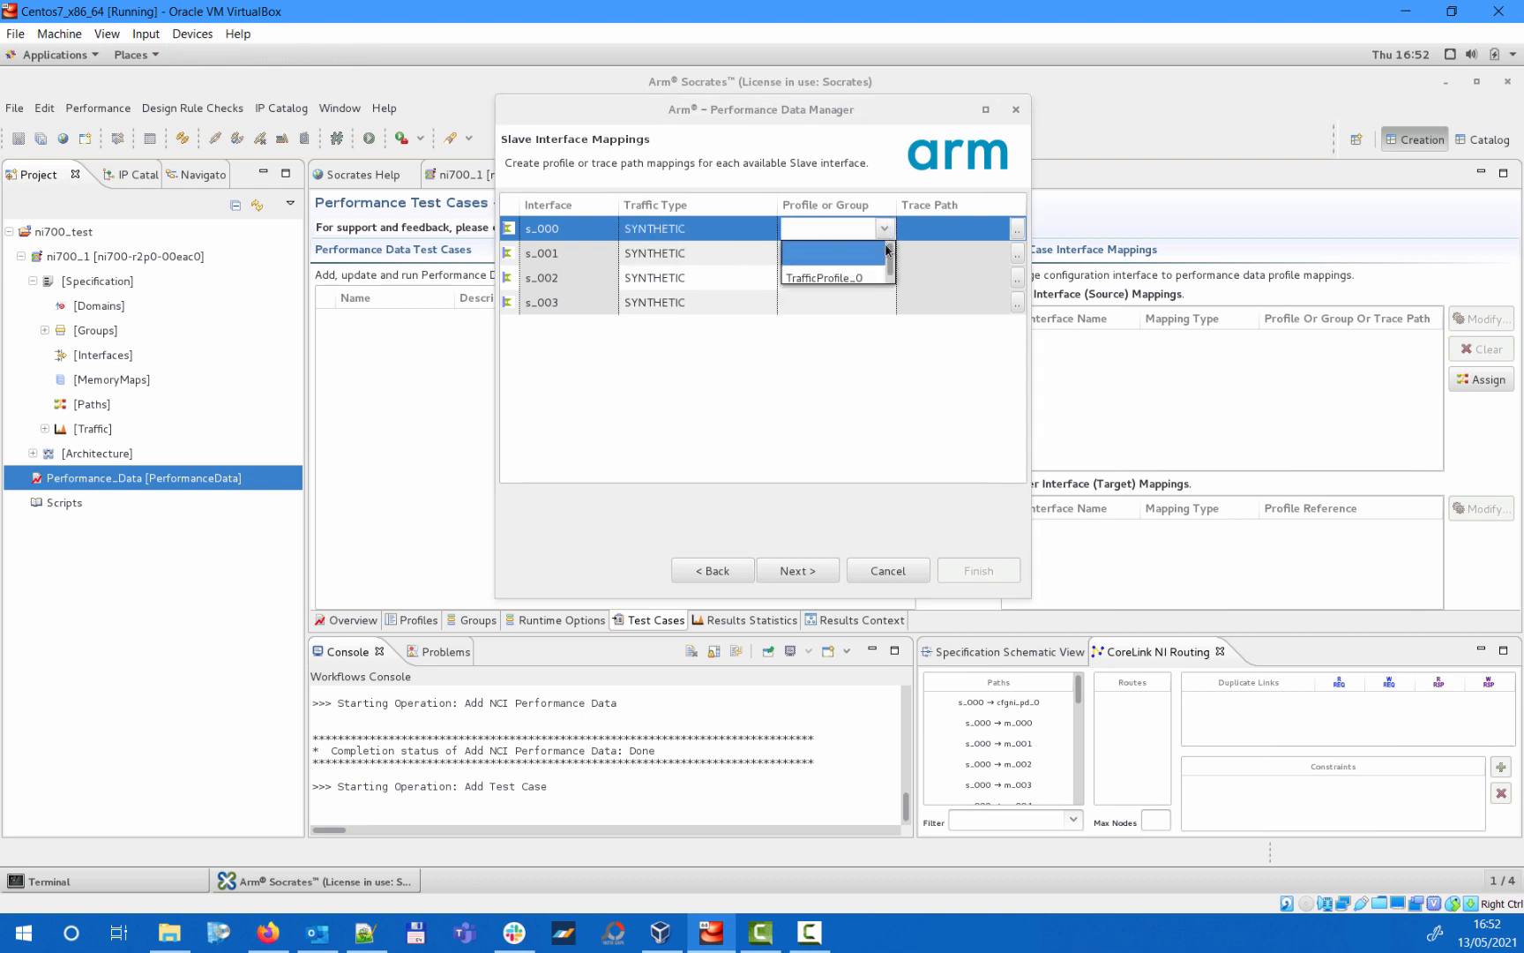
pyautogui.click(867, 277)
pyautogui.click(886, 255)
pyautogui.click(885, 256)
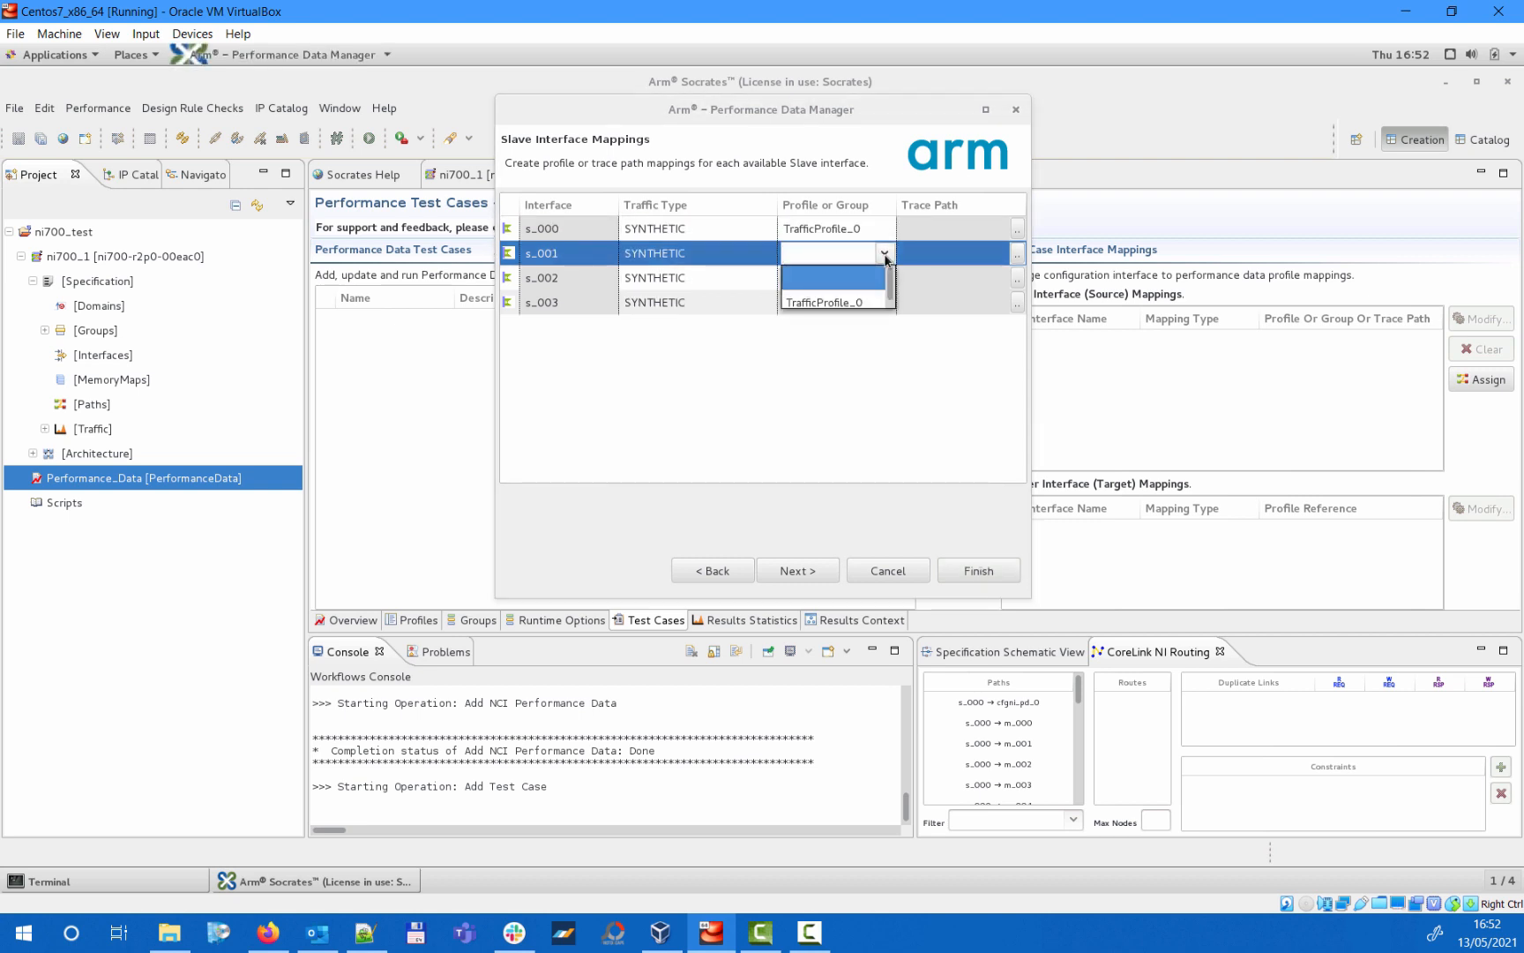
pyautogui.click(861, 301)
pyautogui.click(885, 279)
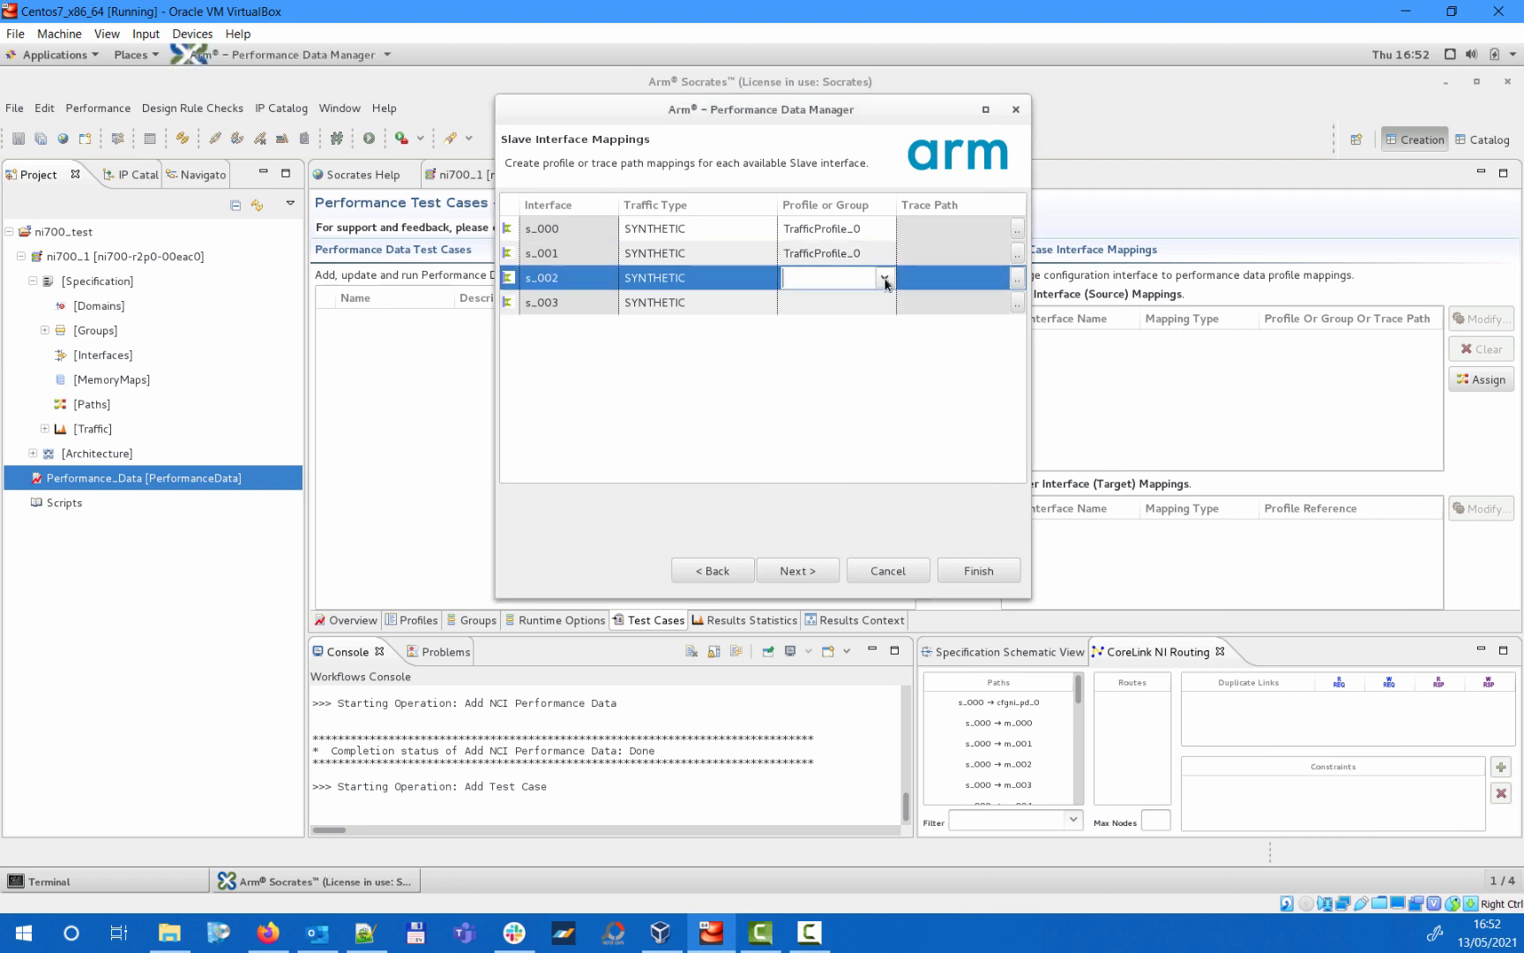
pyautogui.click(885, 279)
pyautogui.click(855, 326)
pyautogui.click(885, 303)
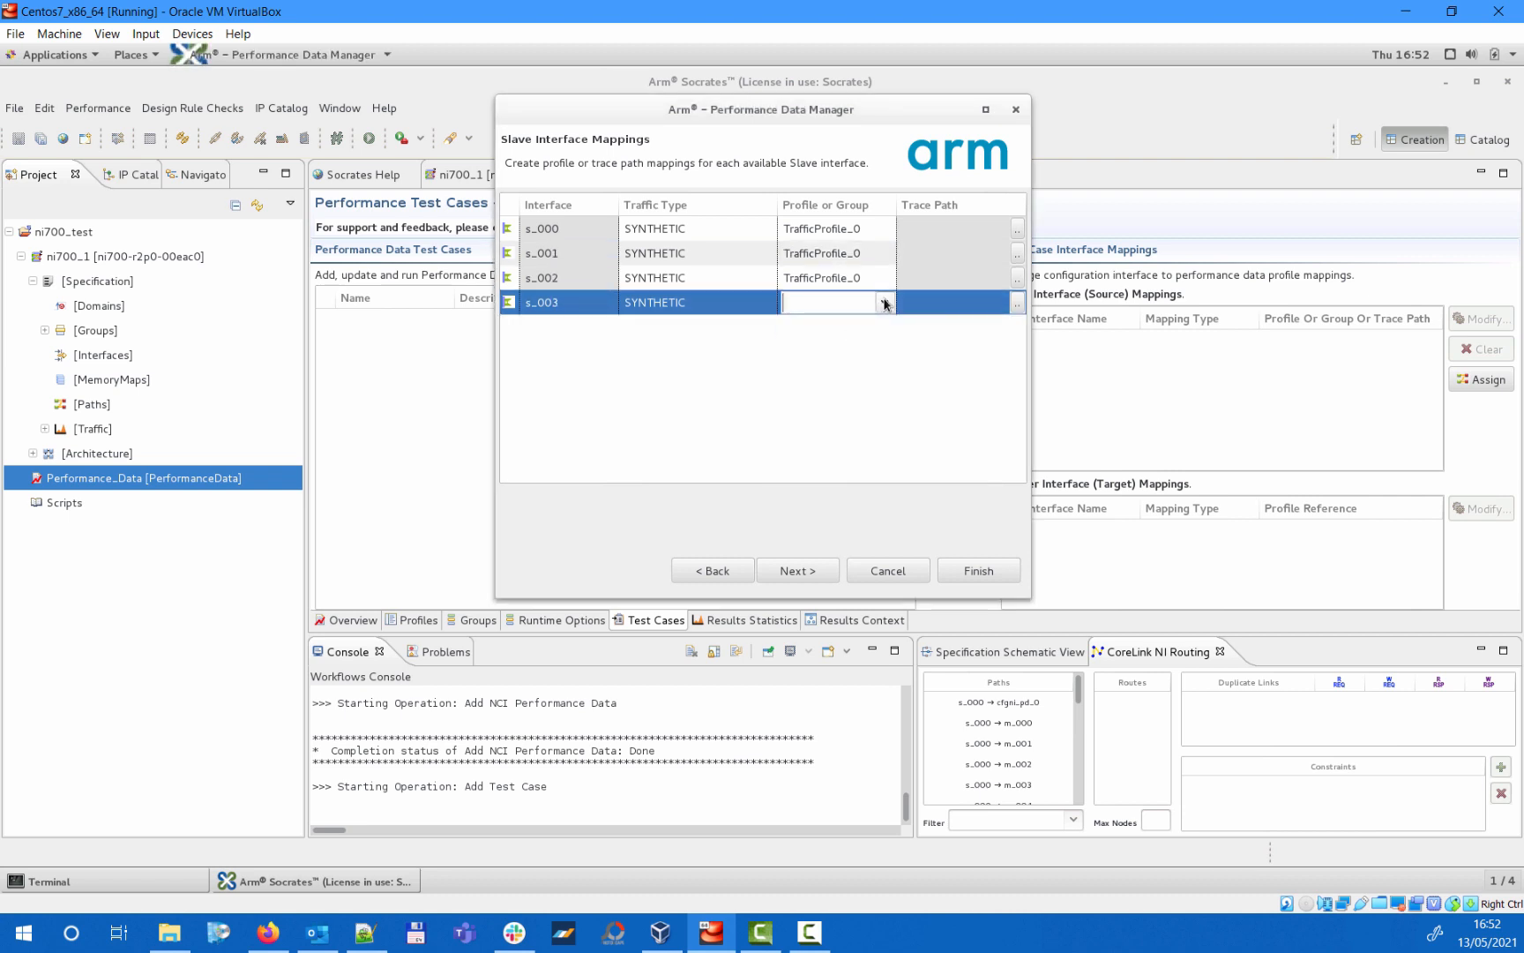
pyautogui.click(885, 303)
pyautogui.click(846, 345)
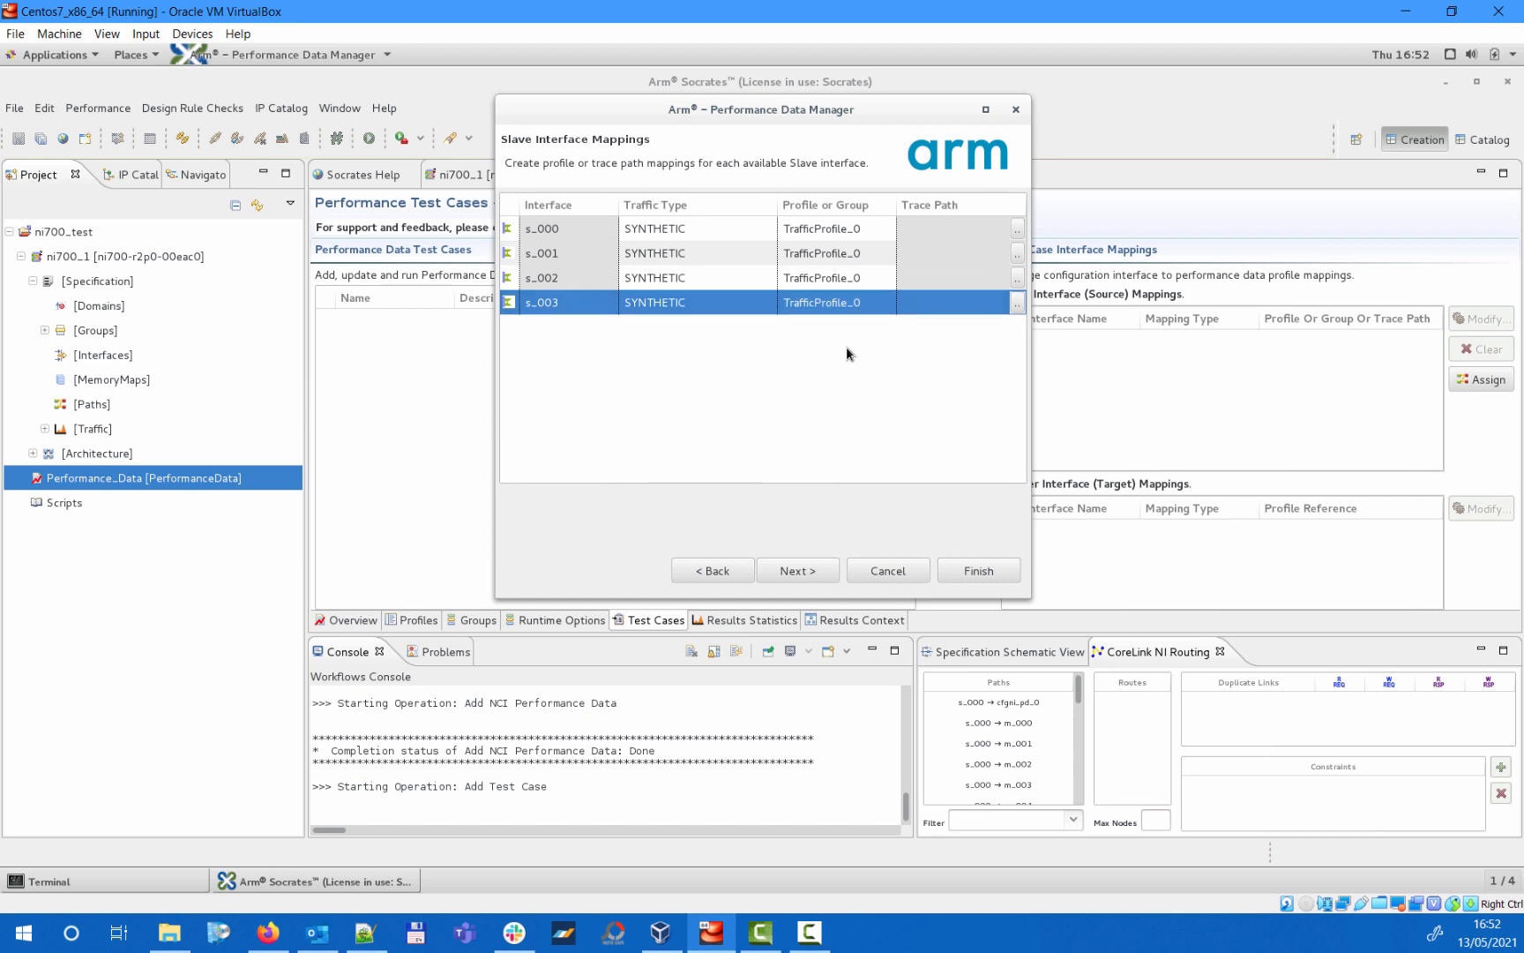
pyautogui.click(796, 571)
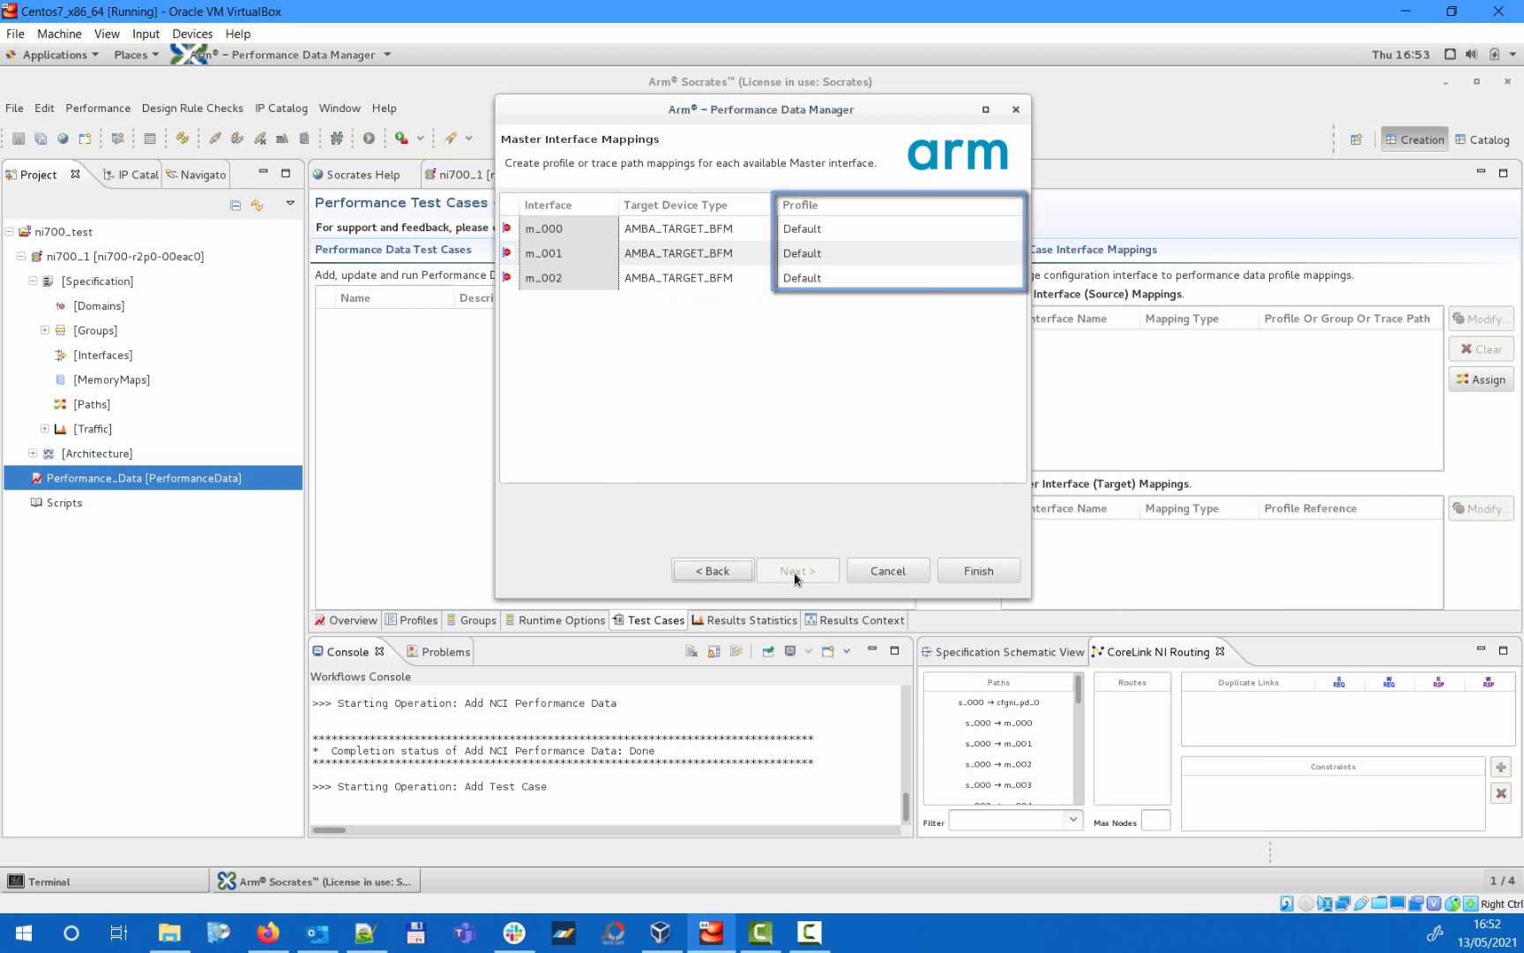
# - Set the target device type of master interfaces m_001 and m_002 to AXI_IDEAL_MEMORY, and finish creating the test case
pyautogui.click(759, 261)
pyautogui.click(763, 256)
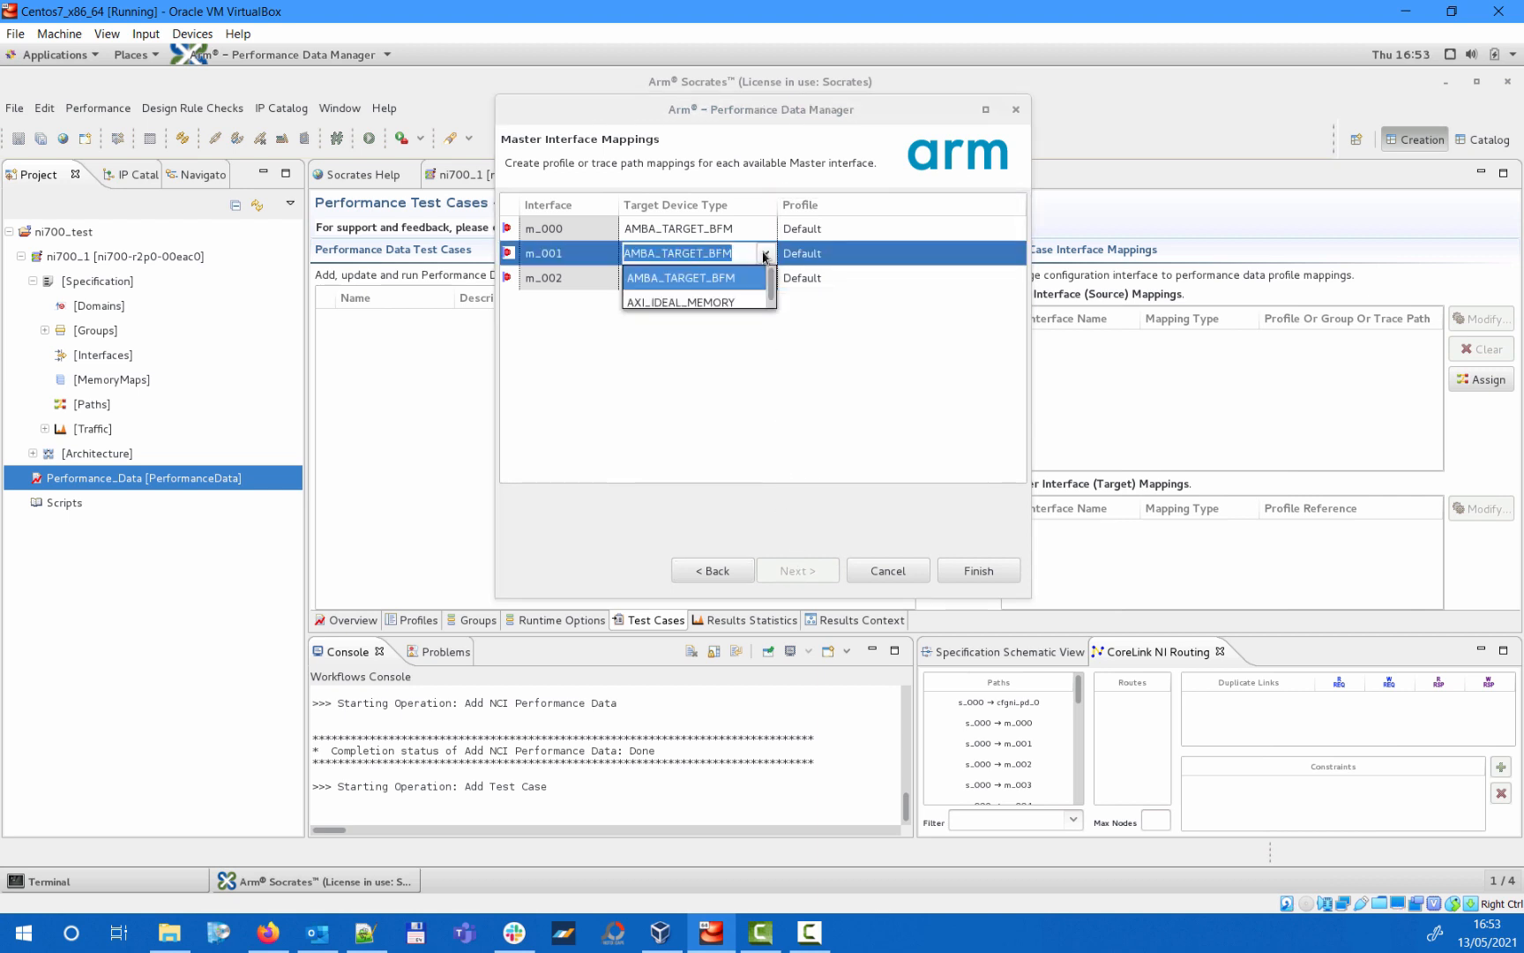
pyautogui.click(746, 301)
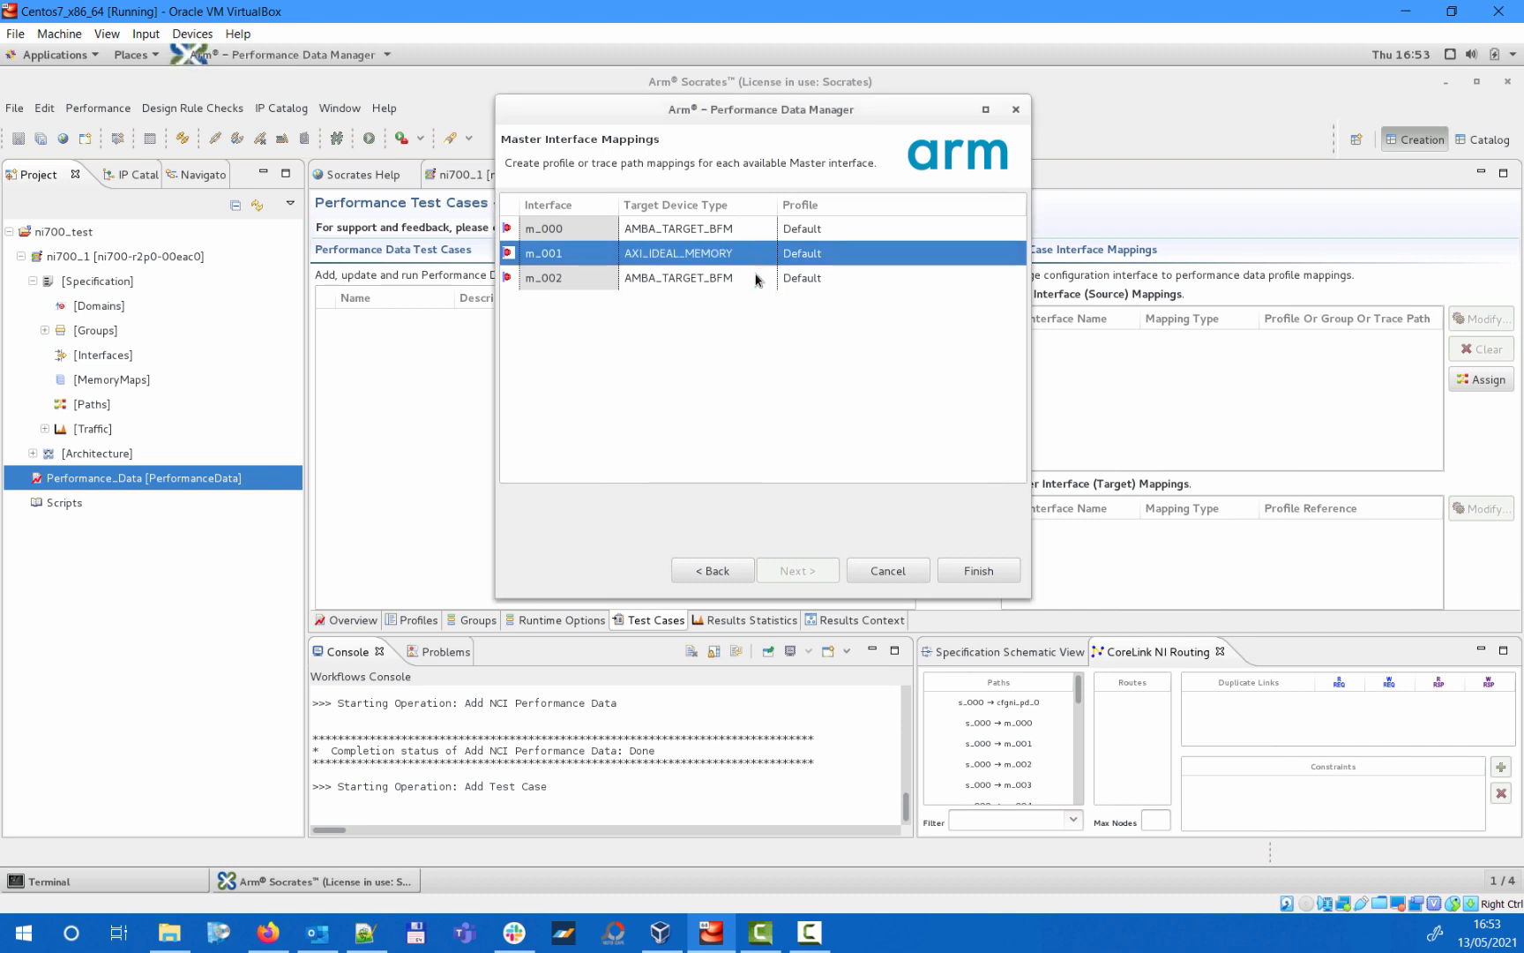
pyautogui.click(763, 279)
pyautogui.click(764, 278)
pyautogui.click(744, 326)
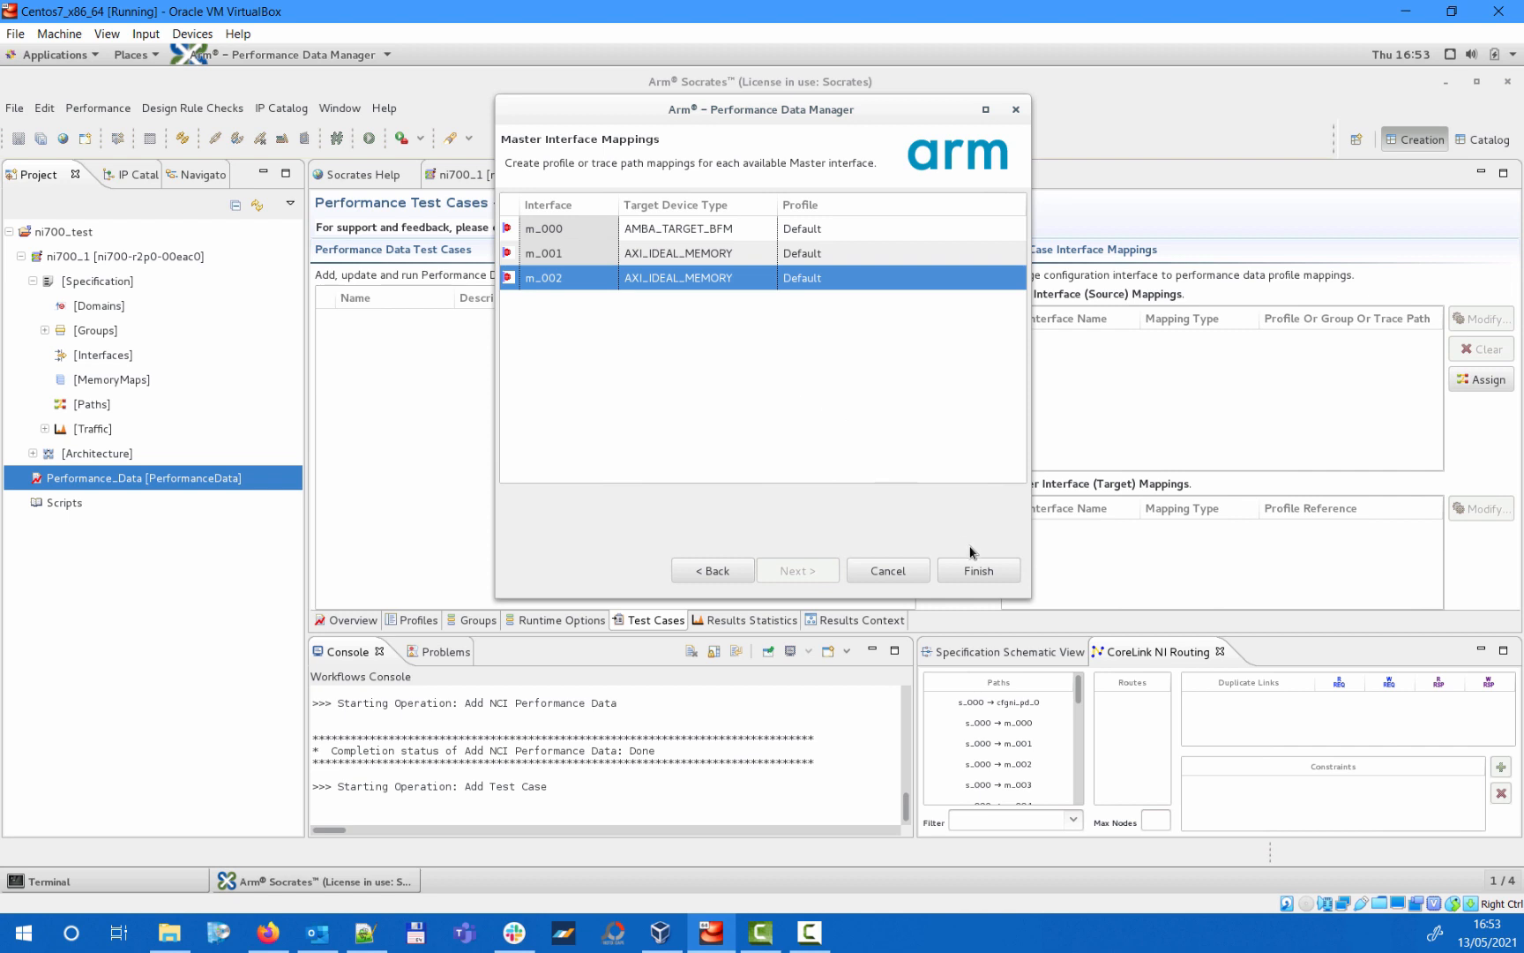
pyautogui.click(978, 570)
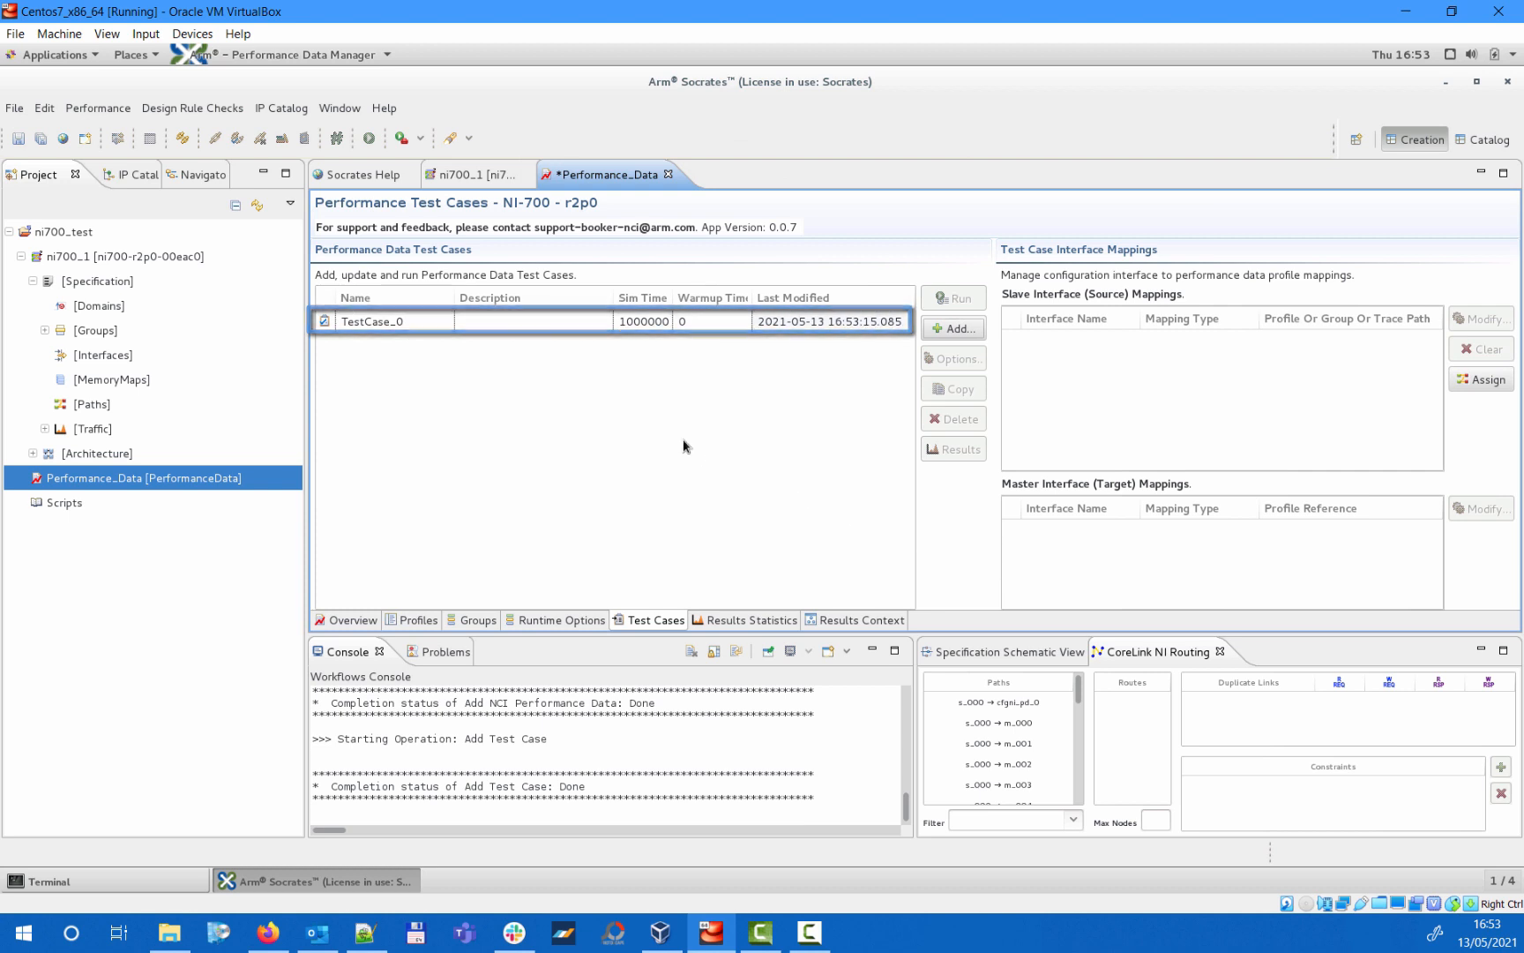
# - Run TestCase_0, saving the unsaved performance data changes first
pyautogui.click(439, 325)
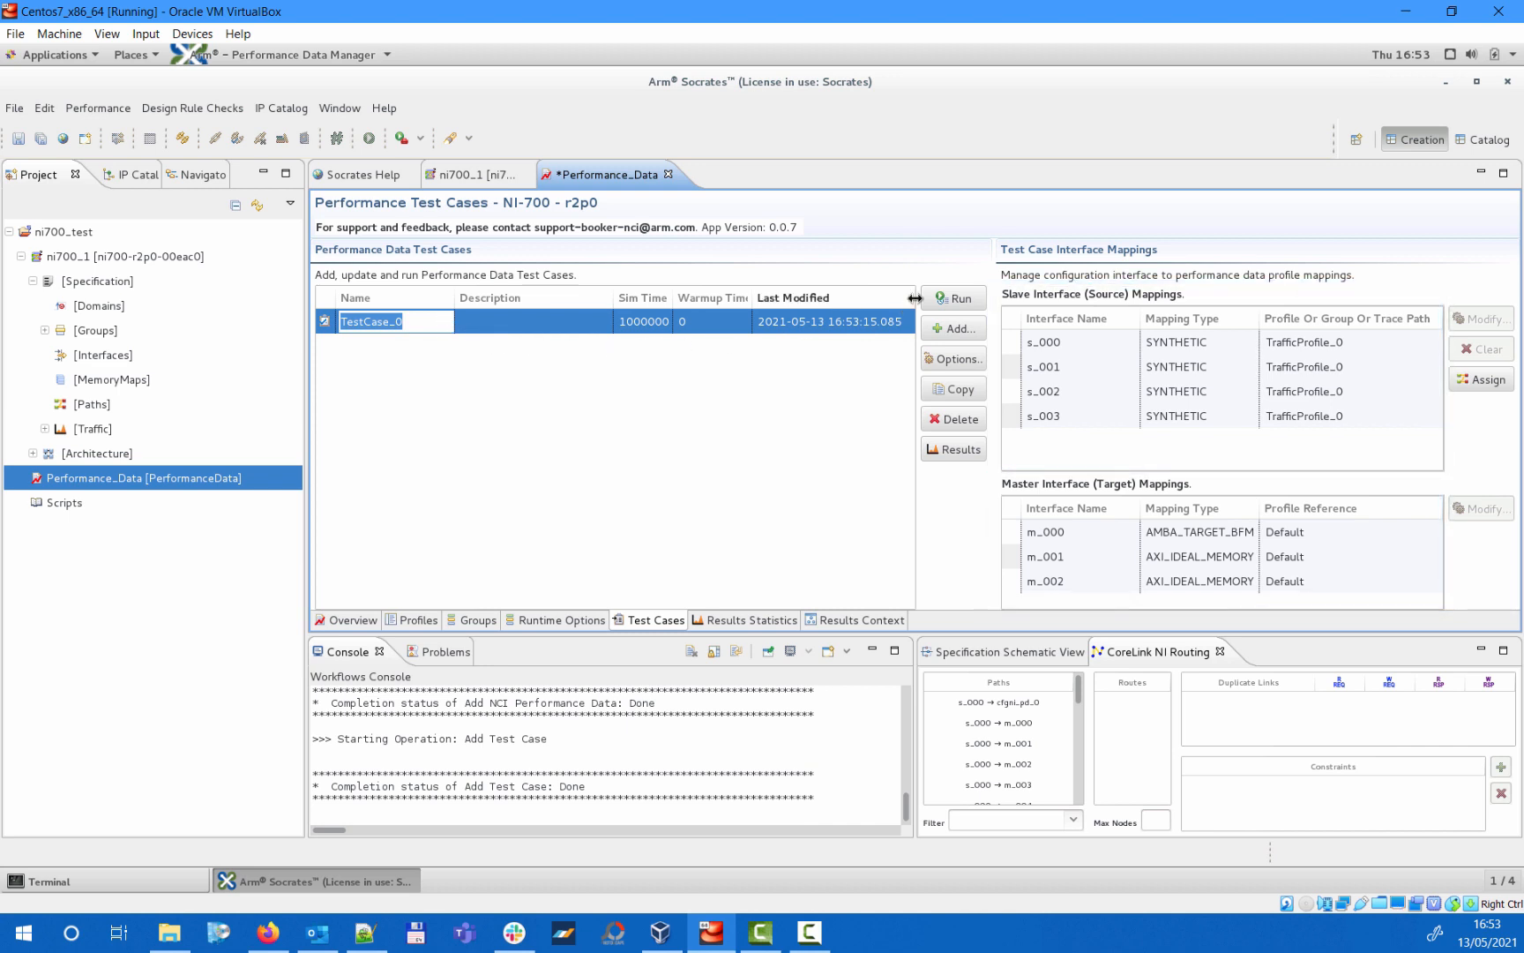
pyautogui.click(966, 291)
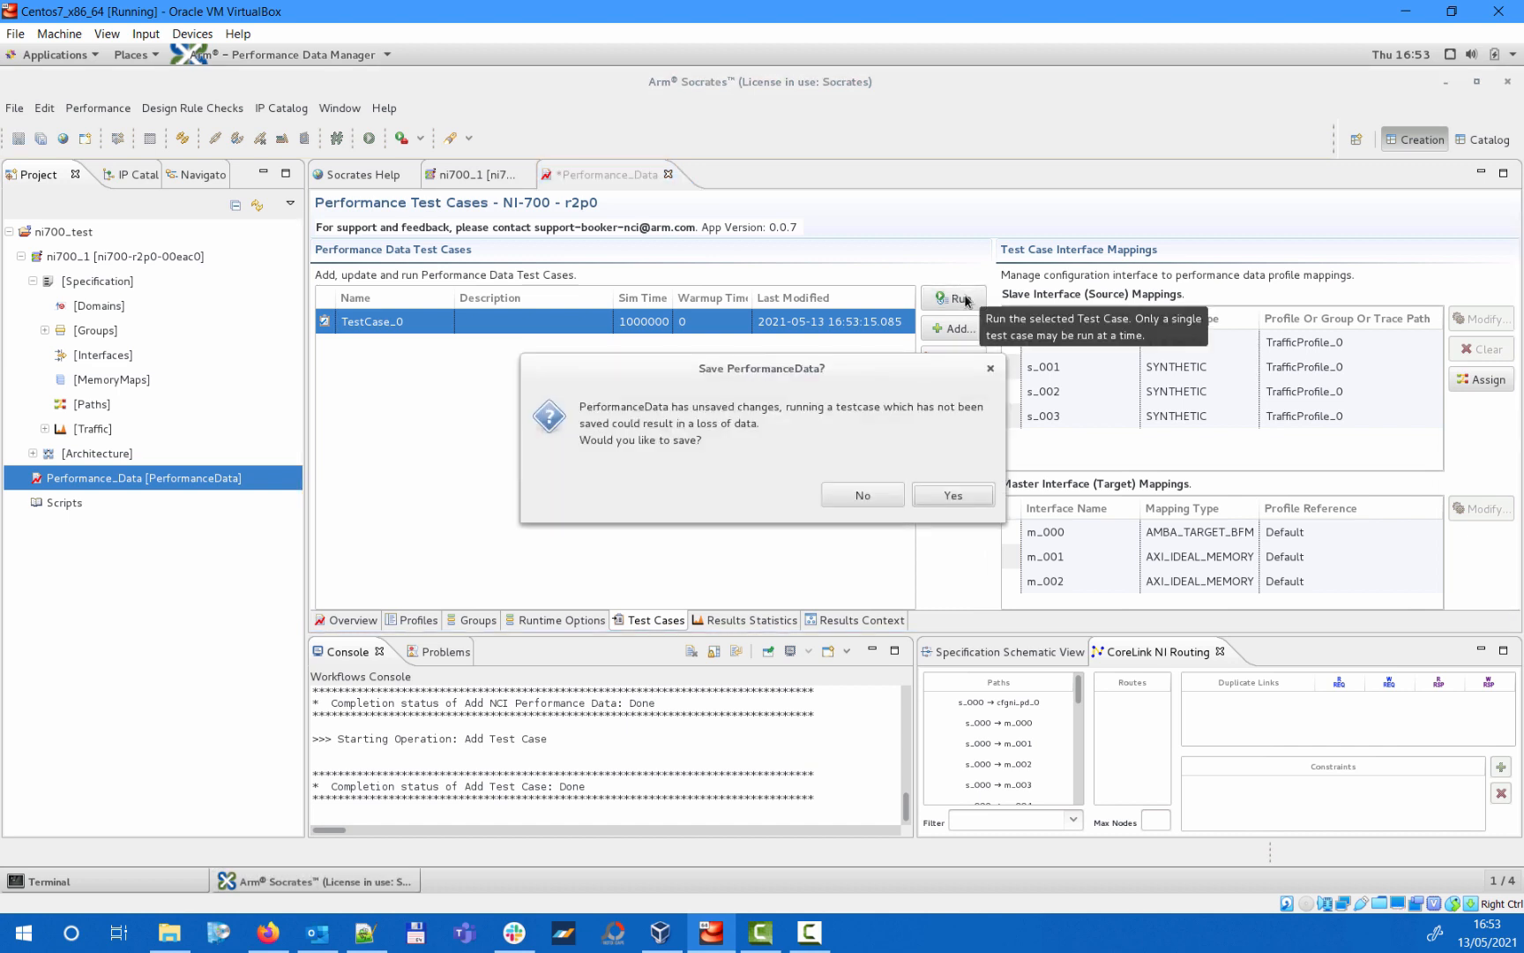
pyautogui.click(970, 494)
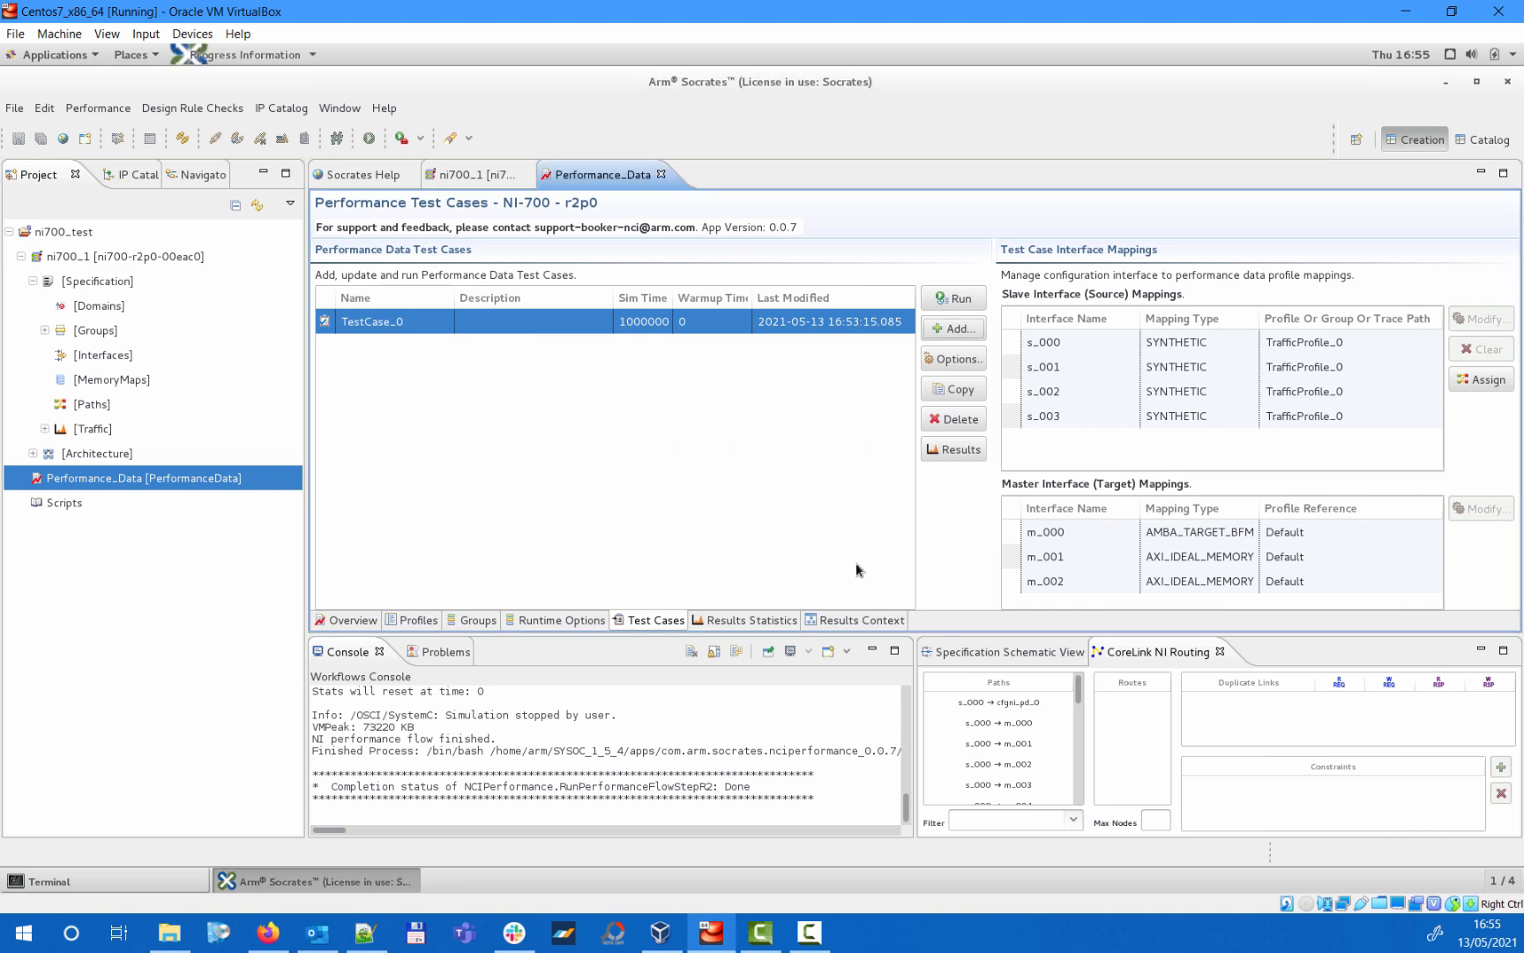
# - Display the results statistics for TestCase_0 and look through the listed stats and descriptions
pyautogui.click(775, 621)
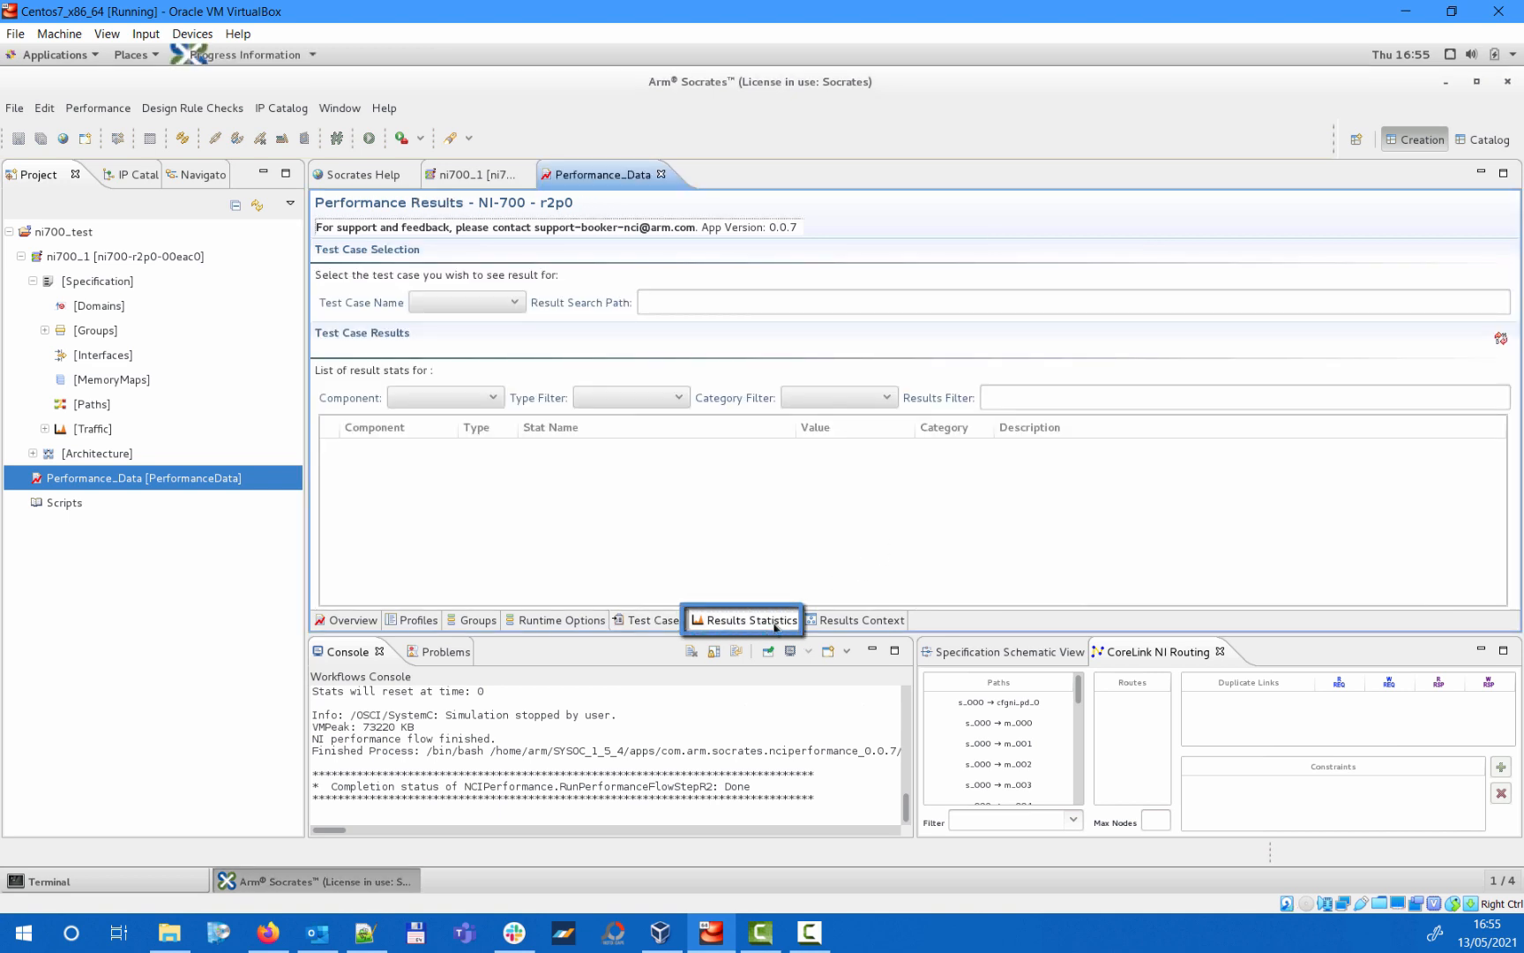
pyautogui.click(520, 302)
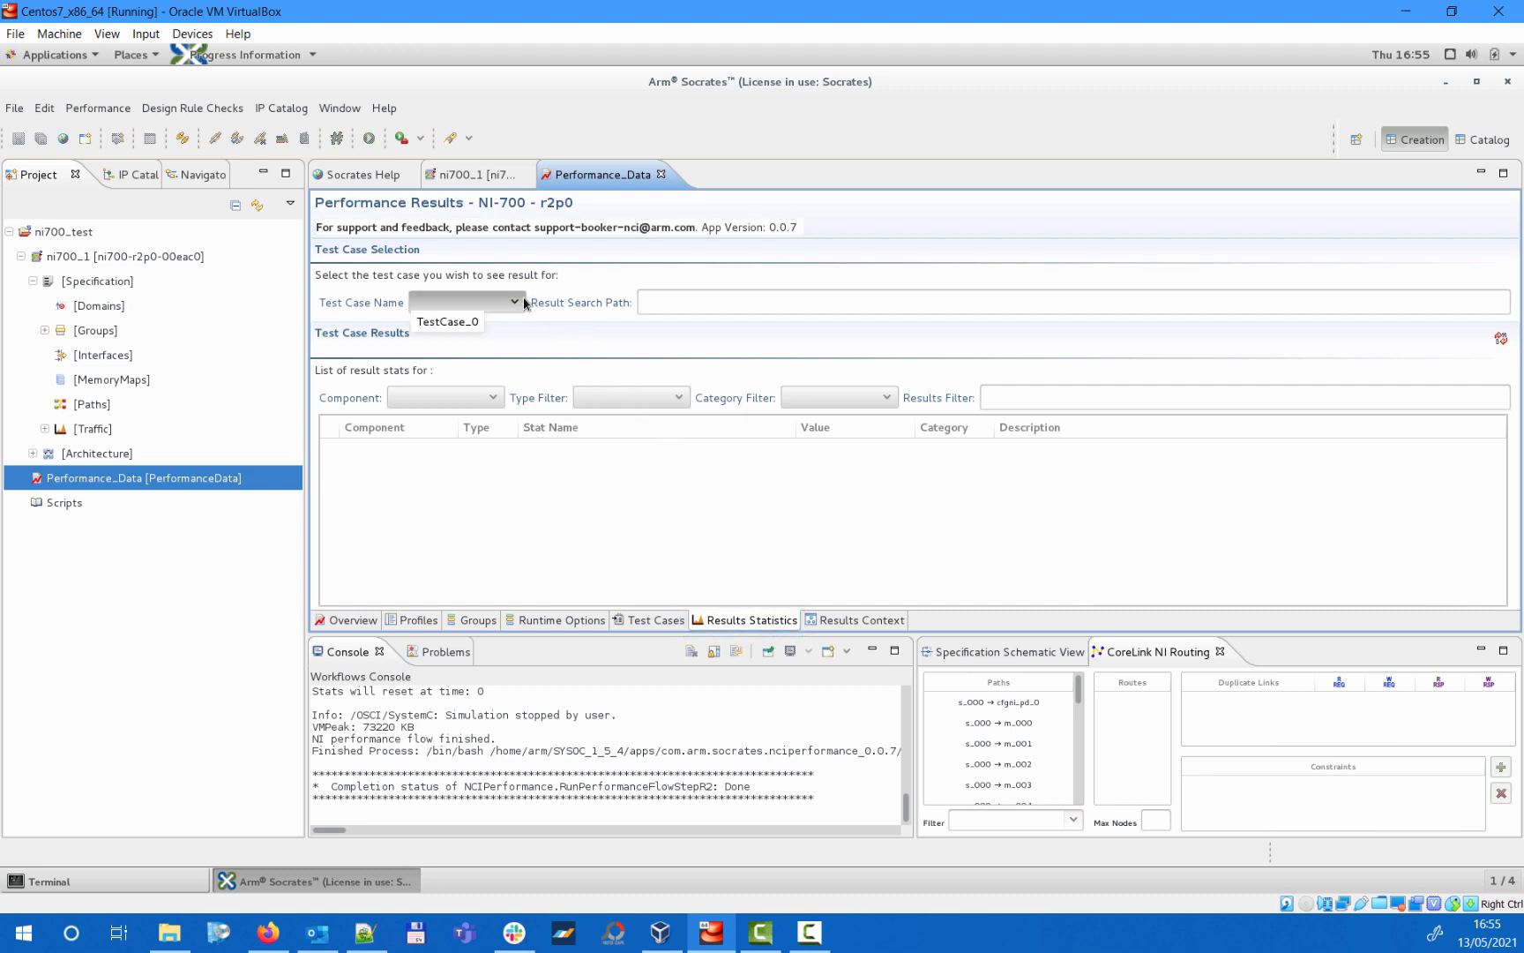
pyautogui.click(457, 321)
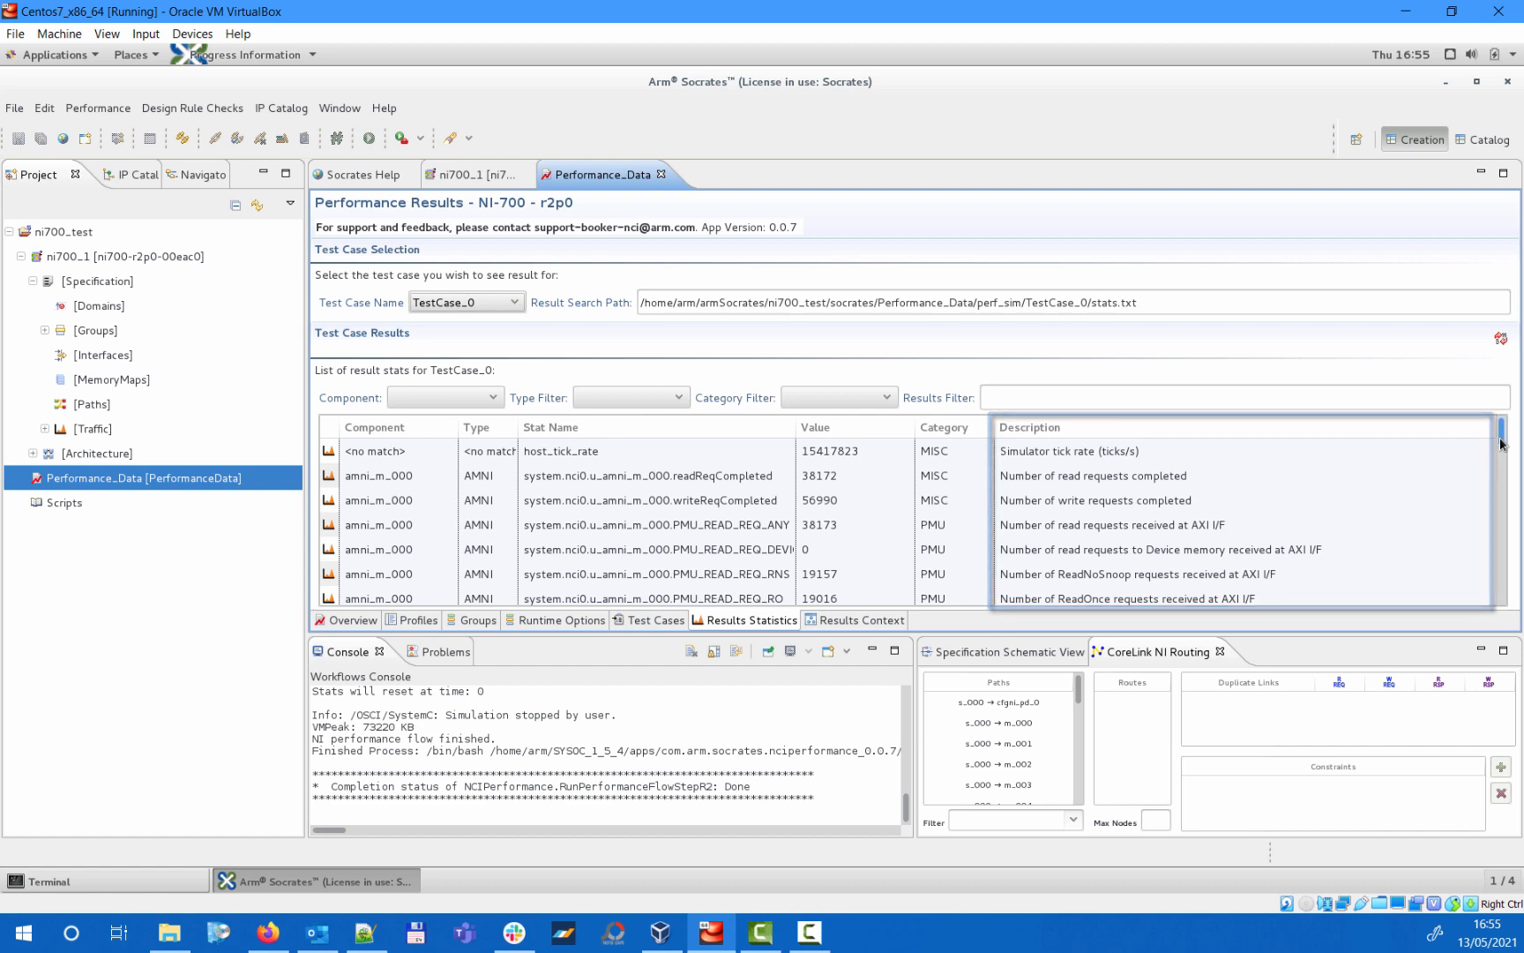
pyautogui.moveTo(1503, 444)
pyautogui.mouseDown()
pyautogui.moveTo(1503, 517)
pyautogui.moveTo(1508, 437)
pyautogui.mouseUp()
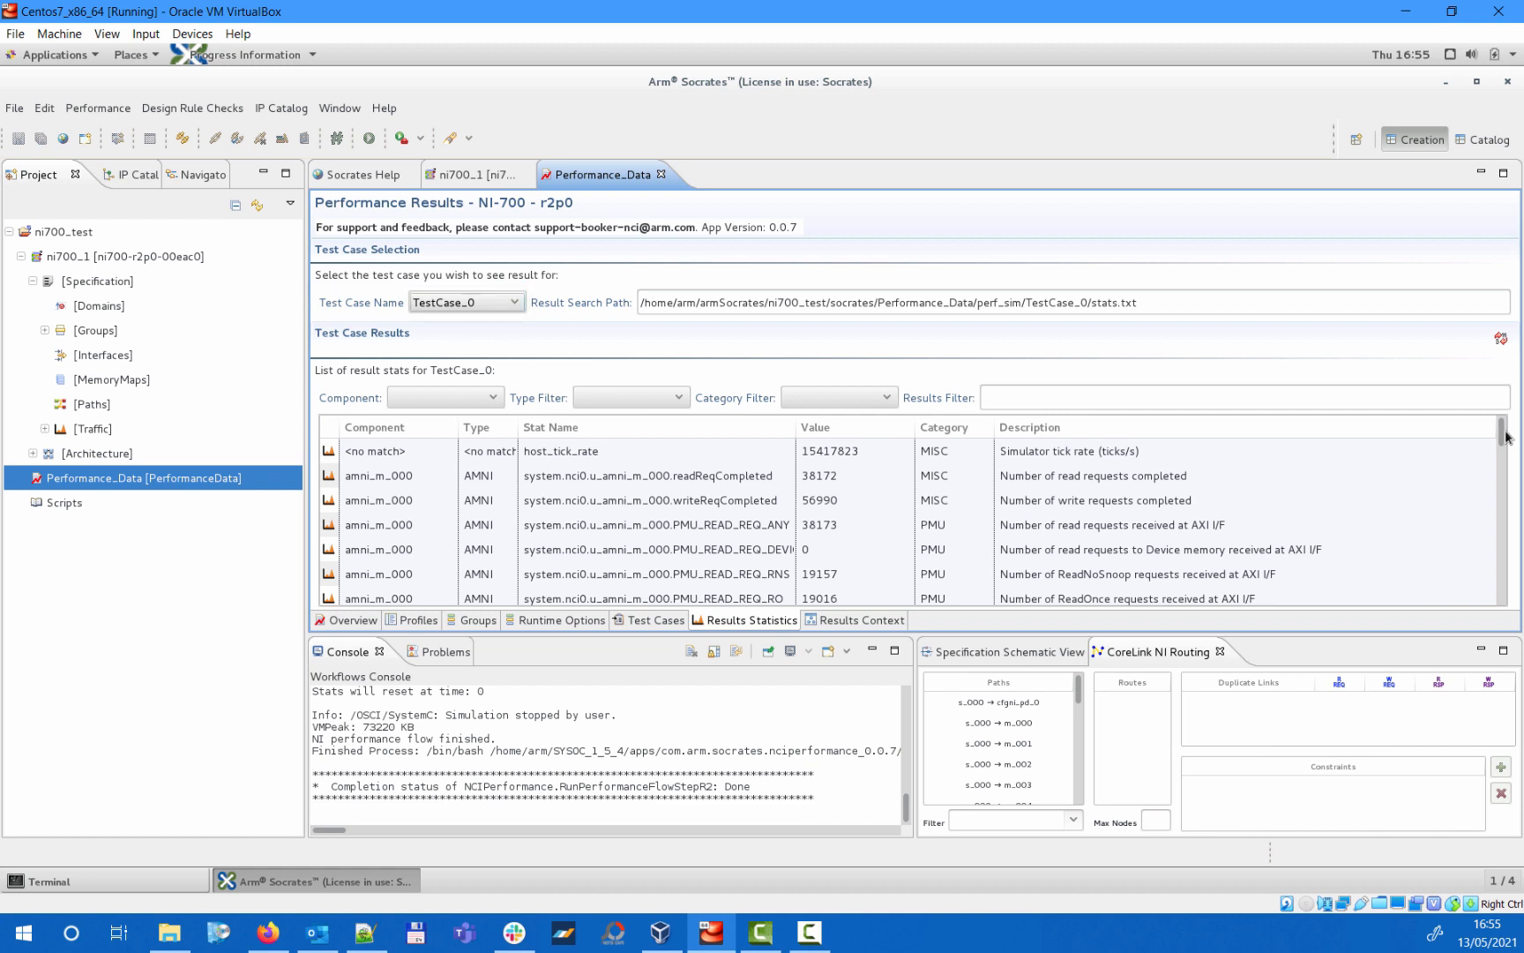
# - Filter the TestCase_0 statistics to component asni_s_000, type ASNI and category BANDWIDTH
pyautogui.click(492, 399)
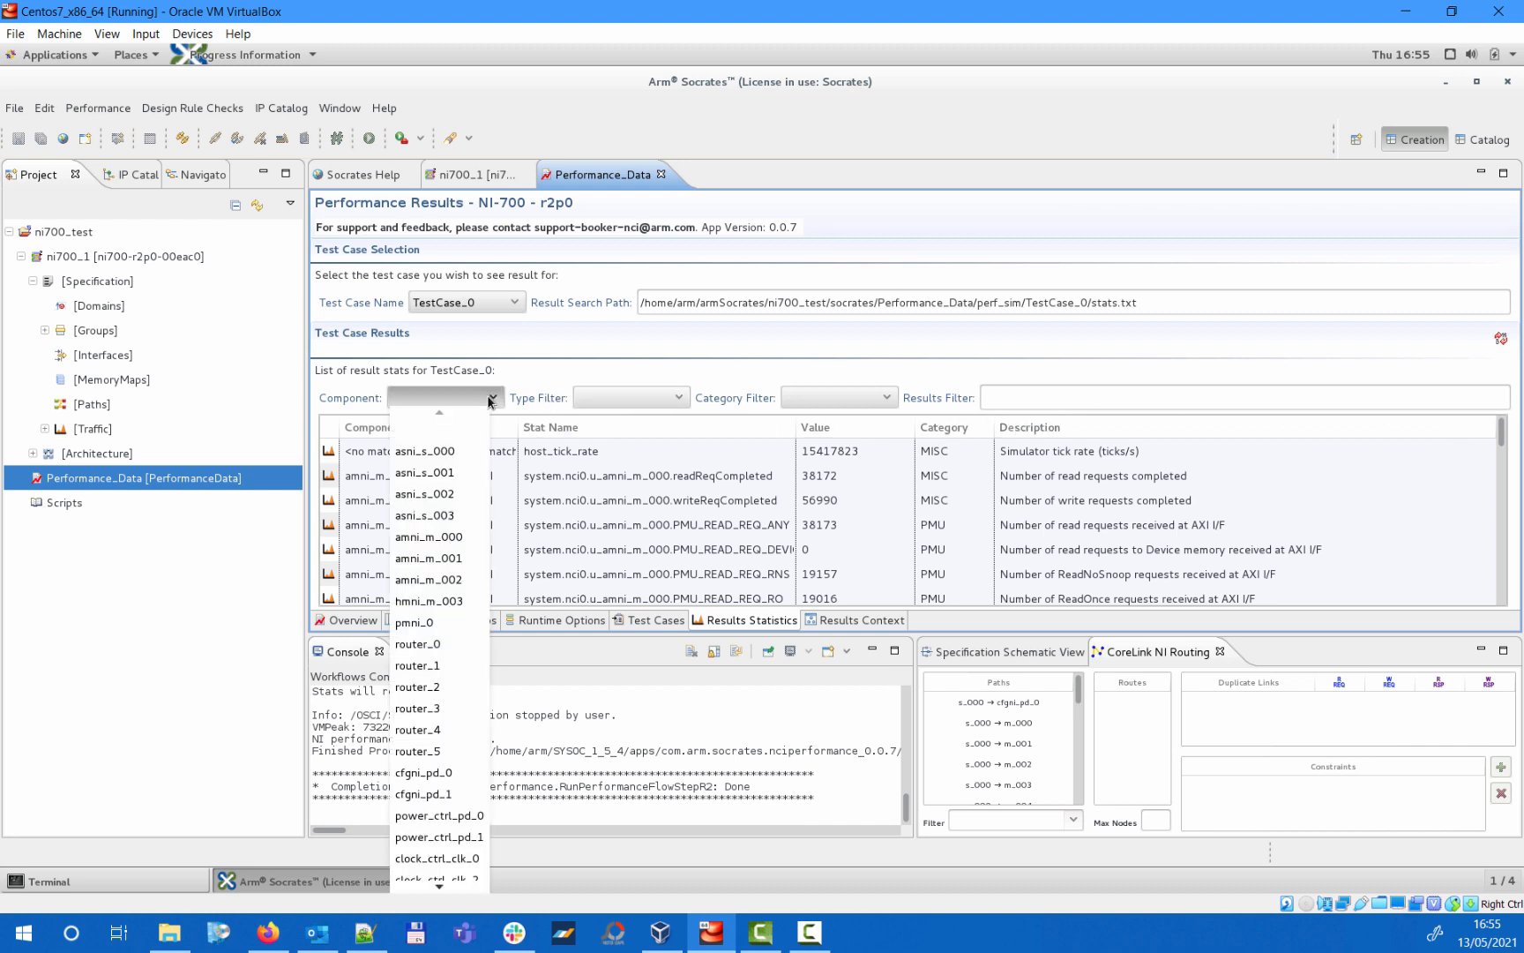
pyautogui.click(457, 454)
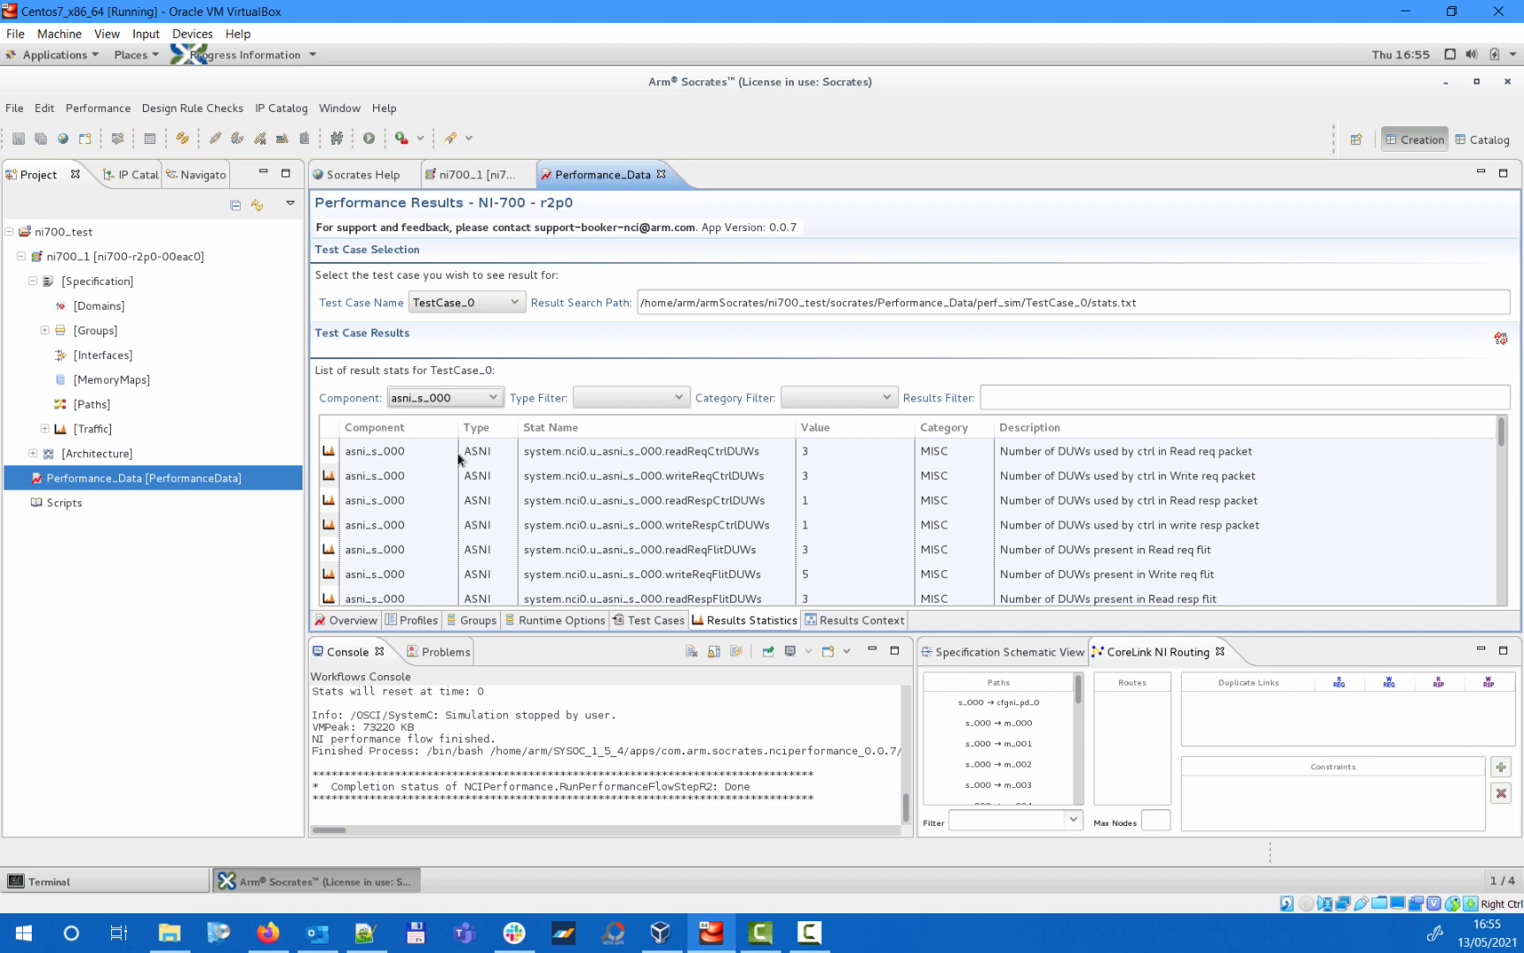
pyautogui.click(645, 399)
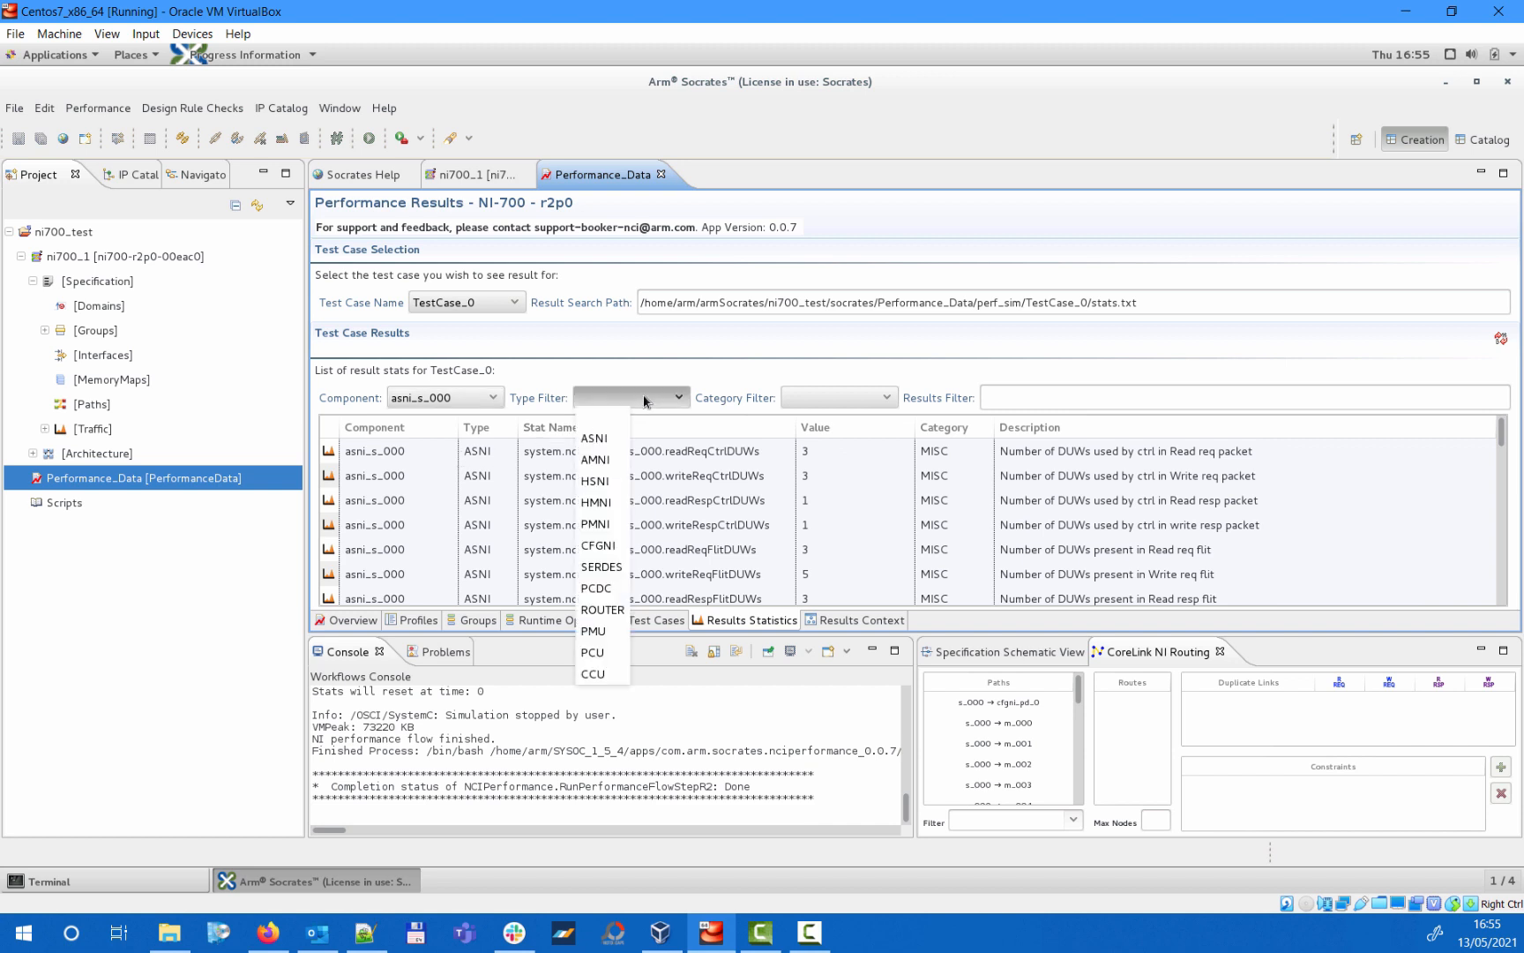
pyautogui.click(607, 438)
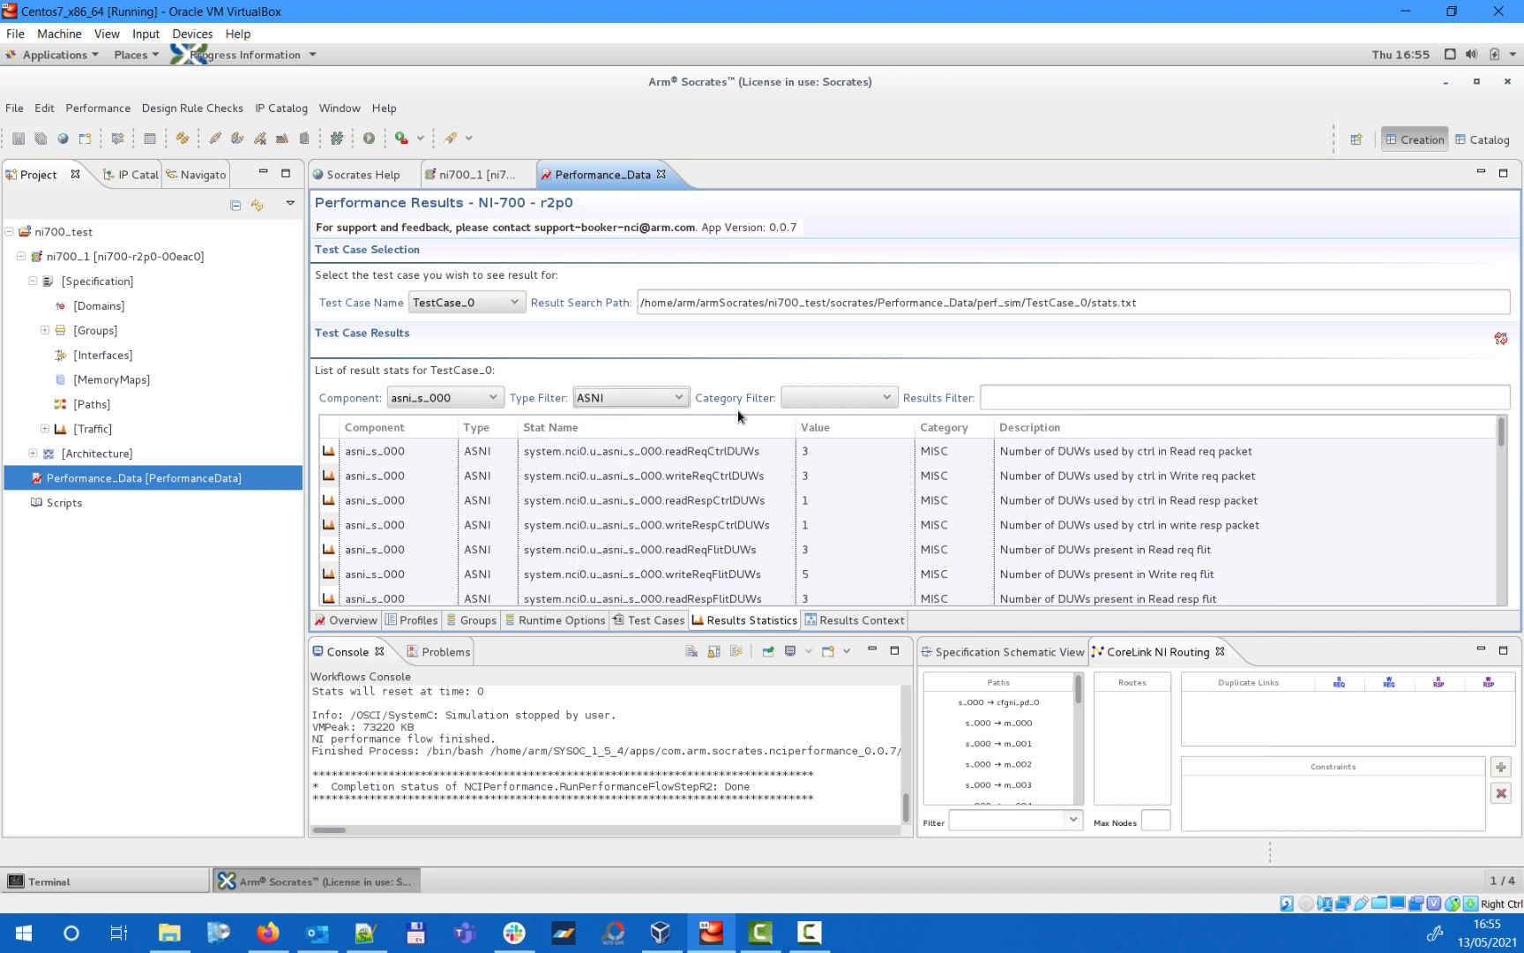
pyautogui.click(854, 398)
pyautogui.click(822, 459)
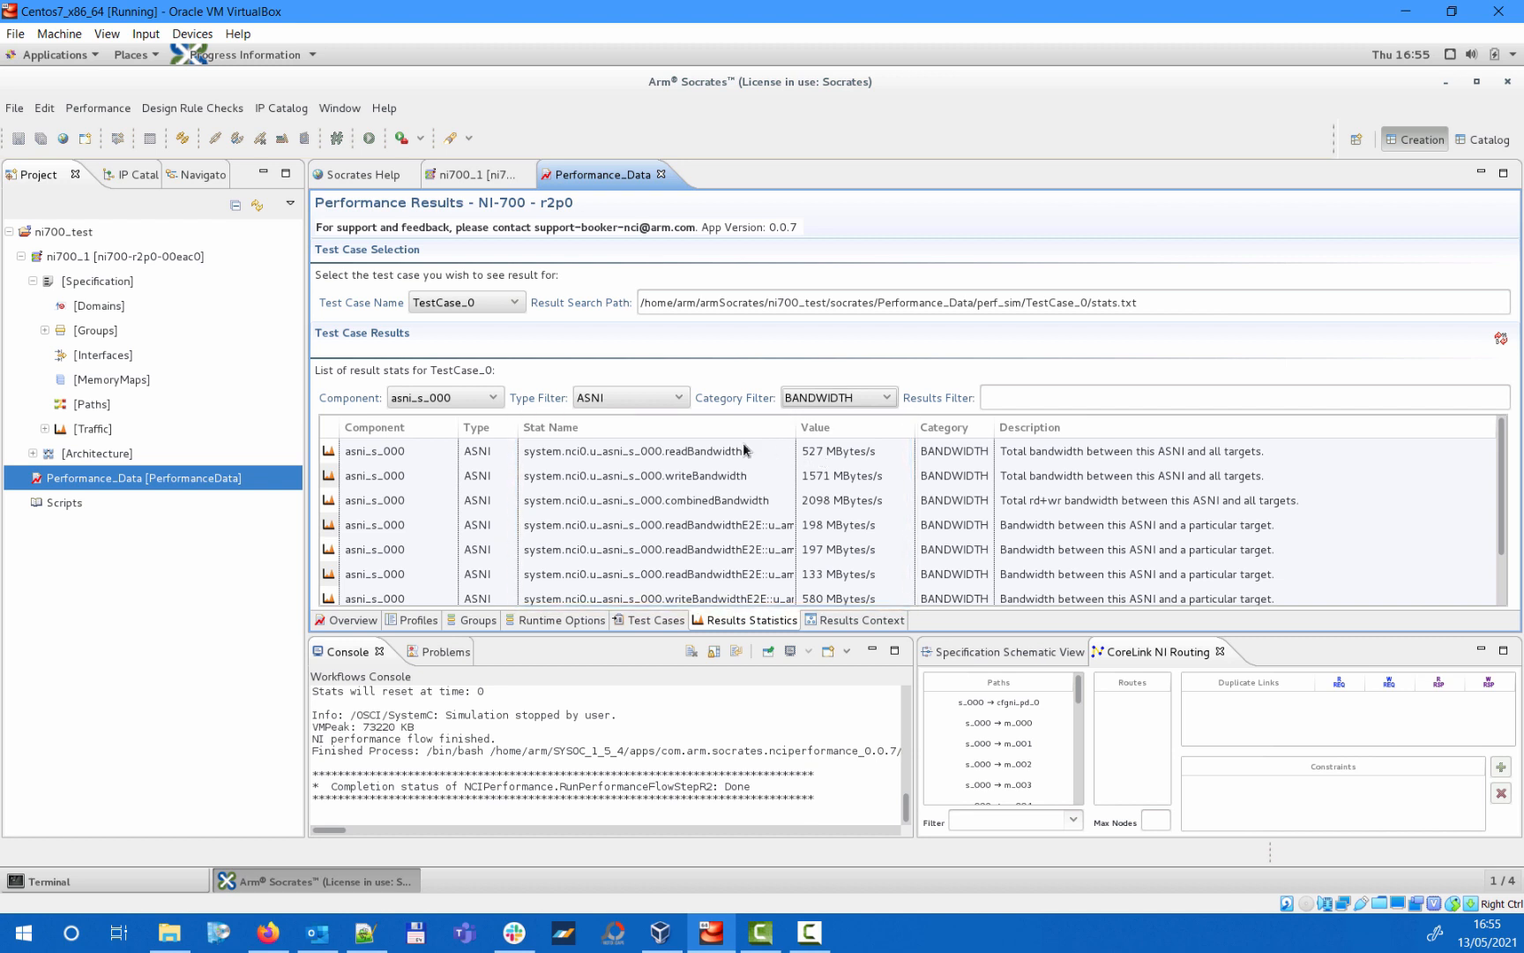
# - Clear the component filter on the TestCase_0 result statistics
pyautogui.click(489, 397)
pyautogui.click(458, 429)
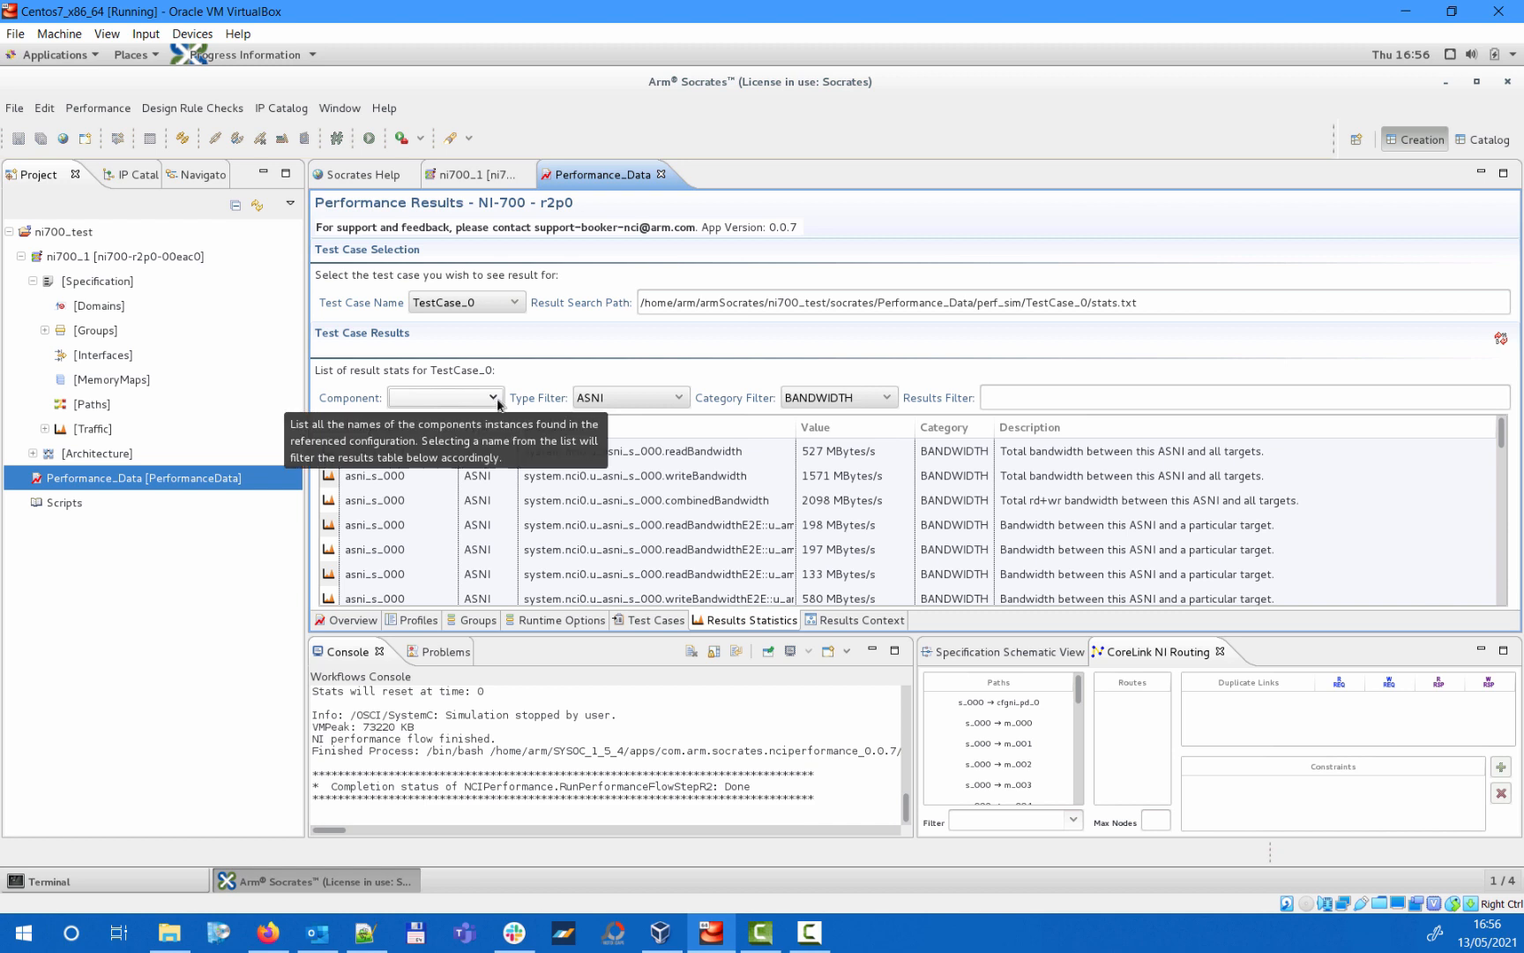
# - Display the results context diagram at 75% zoom and examine the read bandwidth annotated on the ASNI and AMNI components
pyautogui.click(863, 620)
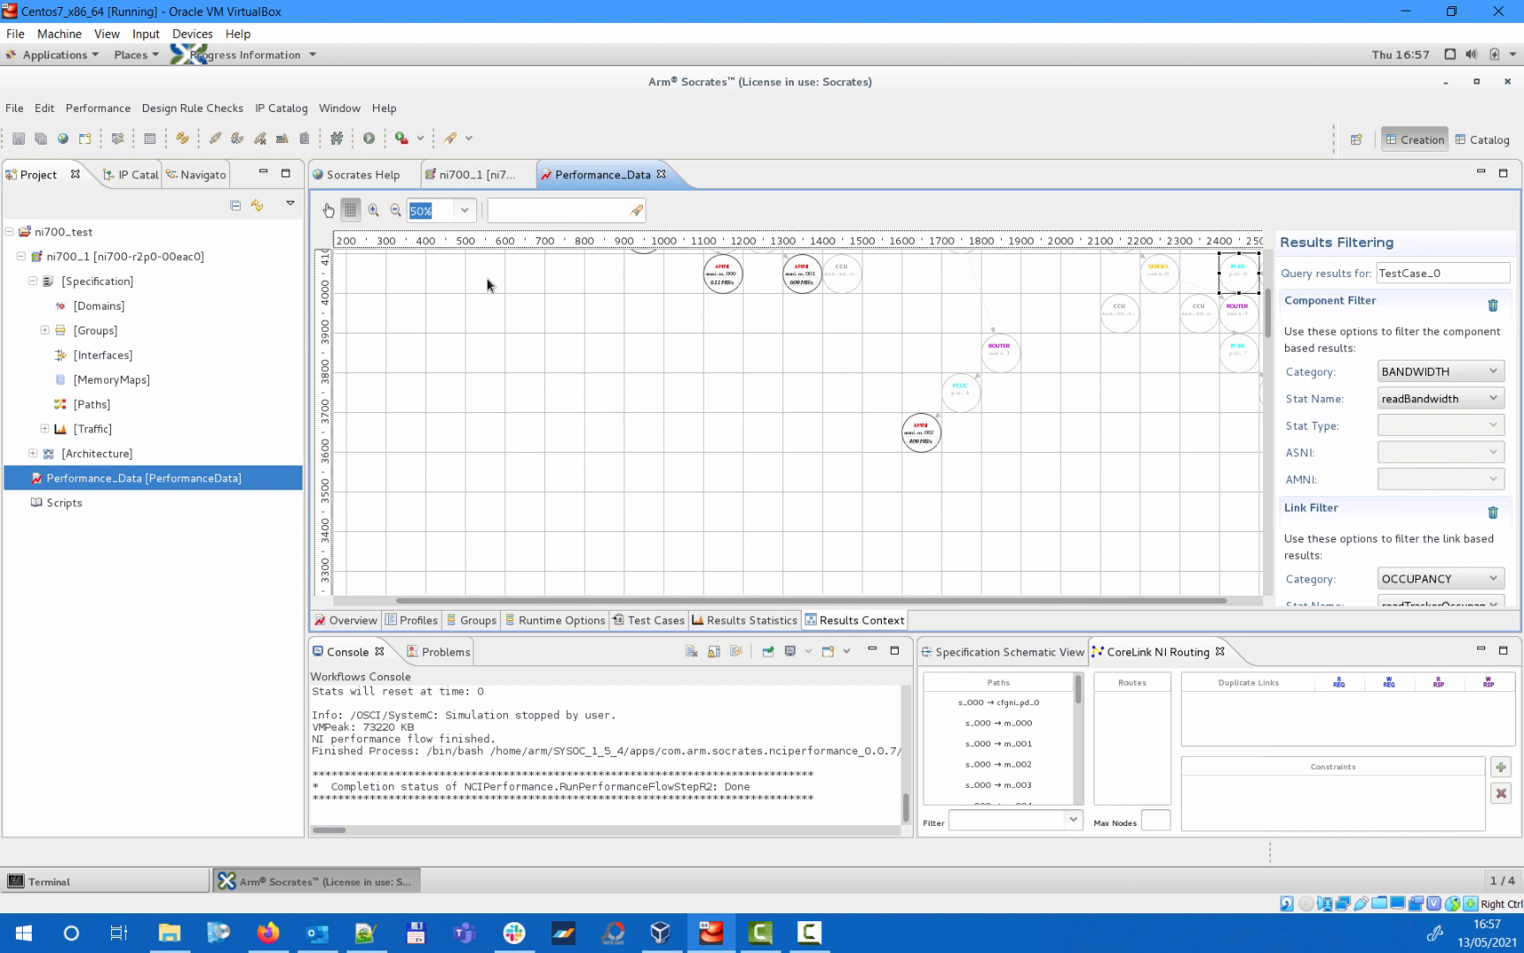
pyautogui.click(375, 210)
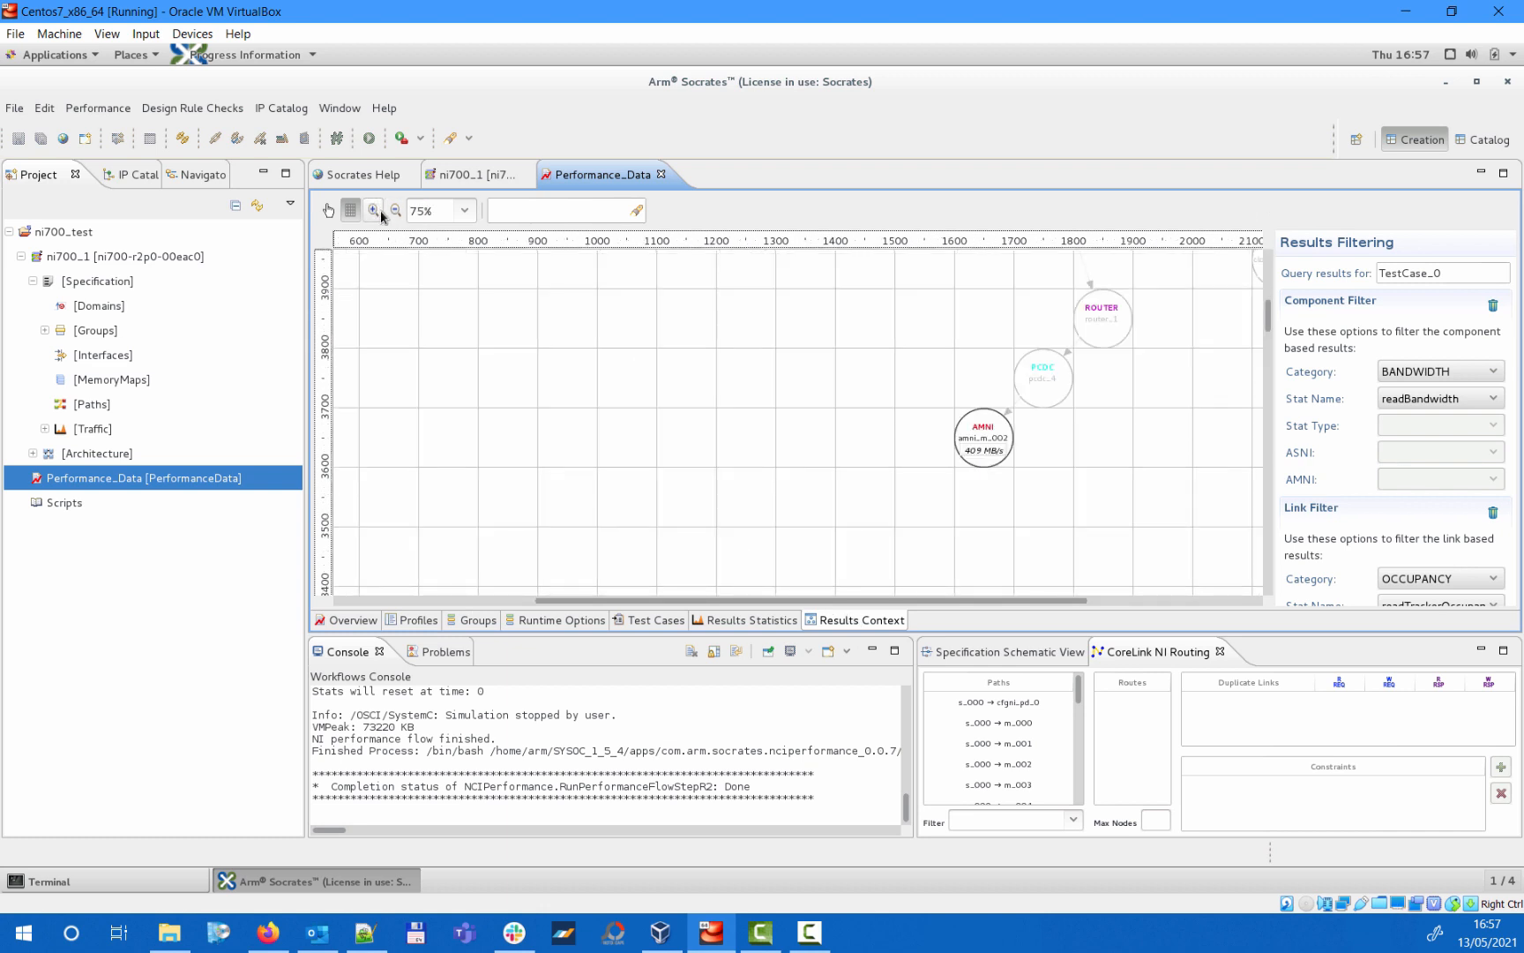
pyautogui.moveTo(710, 599); pyautogui.dragTo(893, 593)
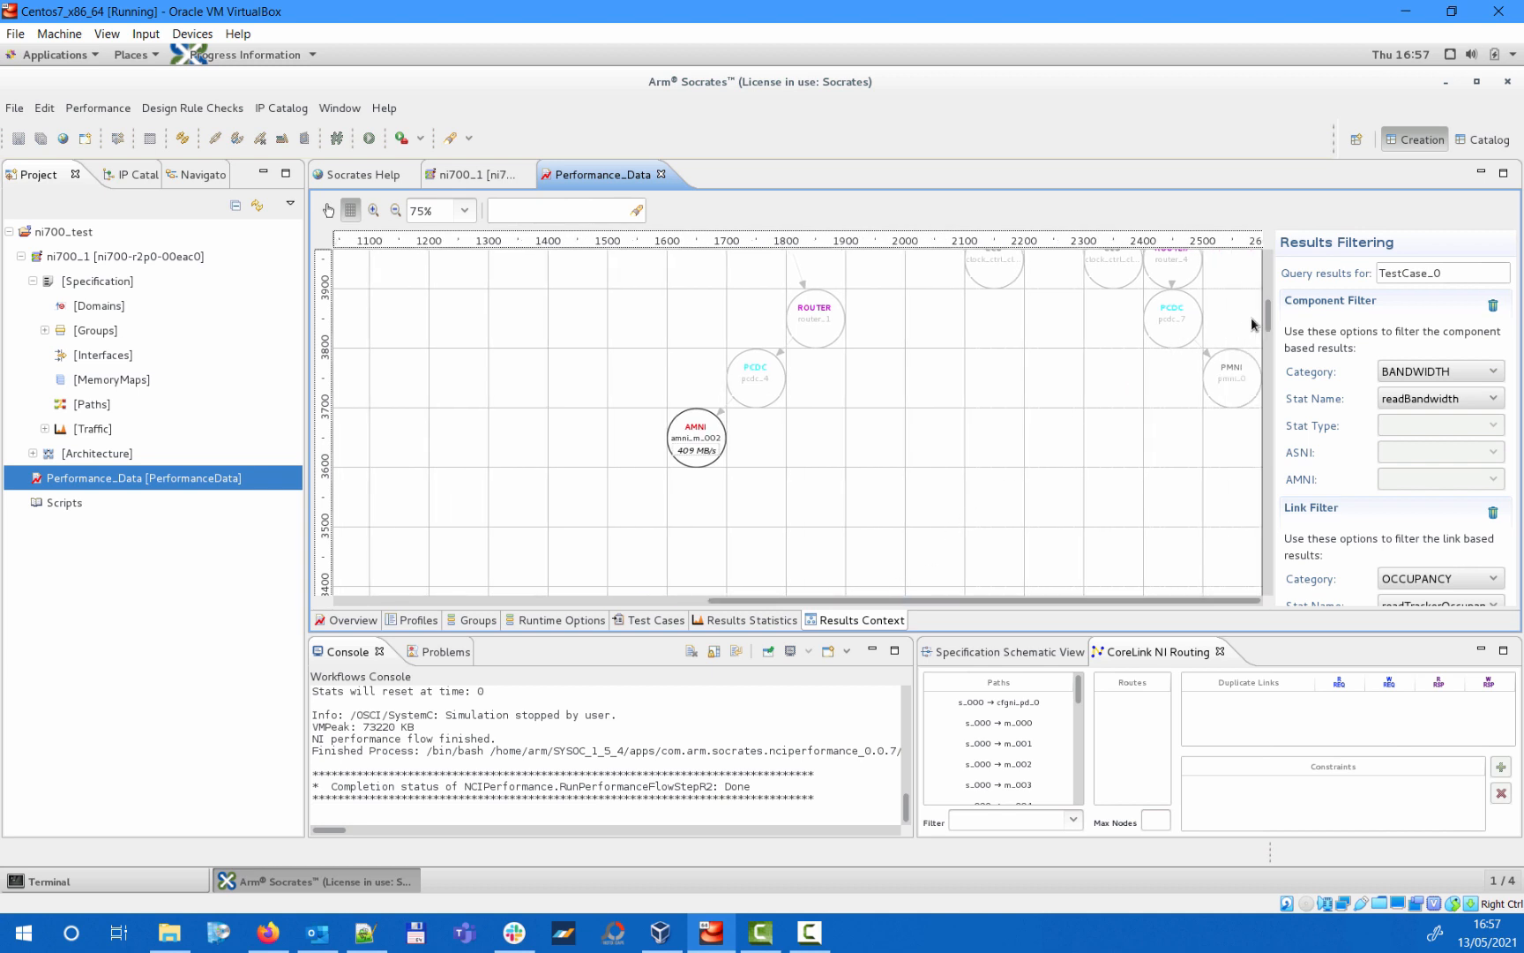
pyautogui.moveTo(1270, 319); pyautogui.dragTo(1268, 269)
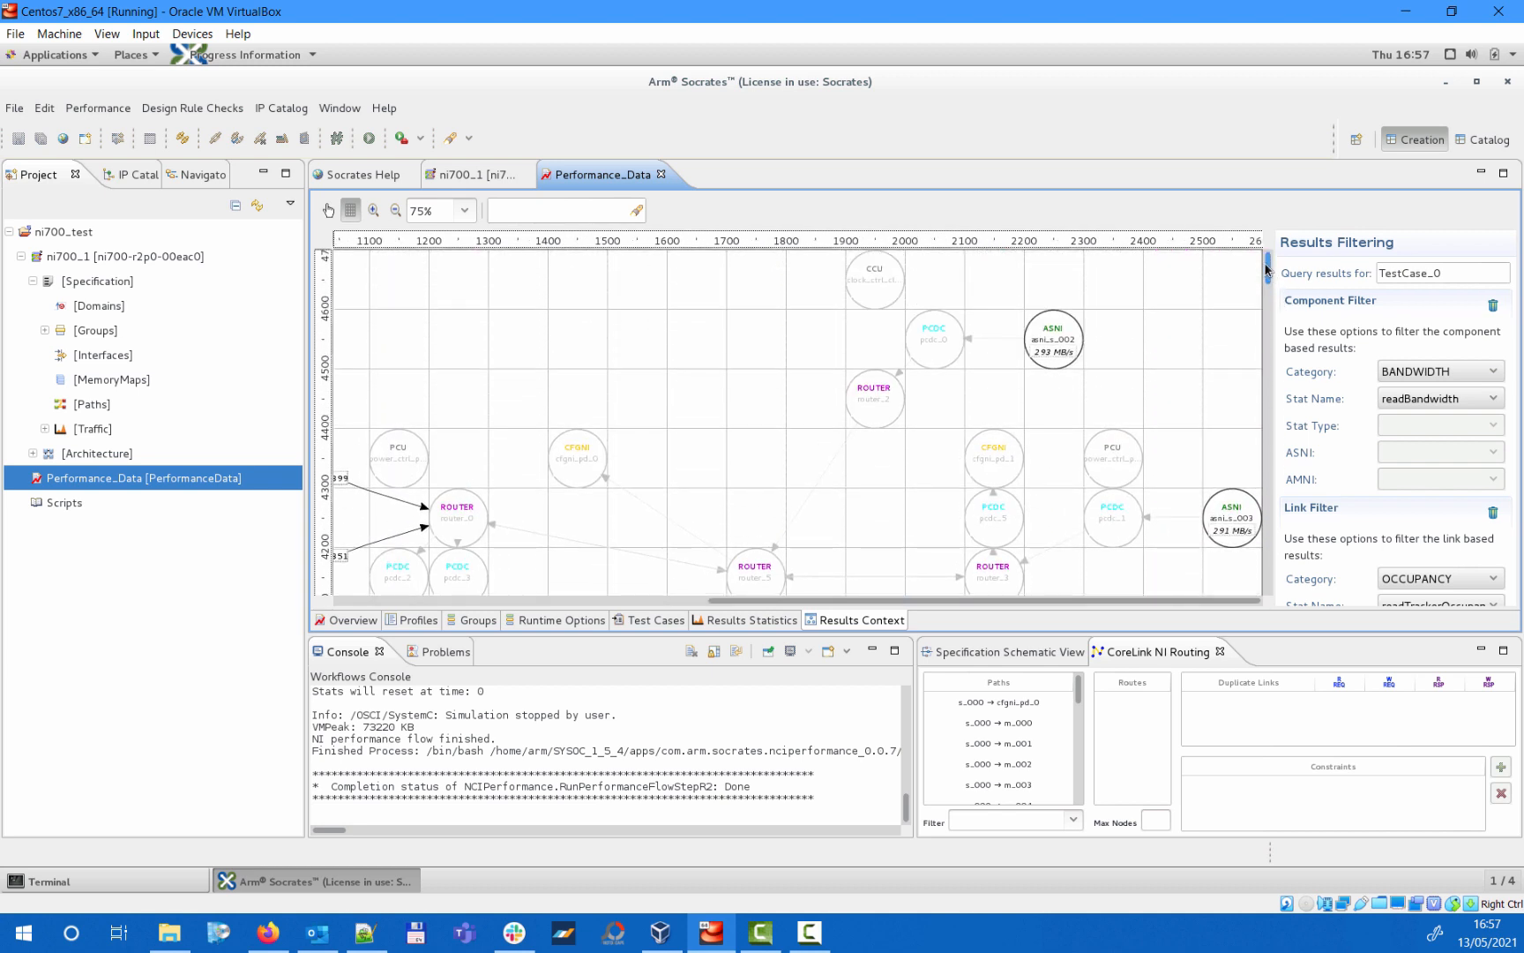
pyautogui.moveTo(1010, 600); pyautogui.dragTo(879, 602)
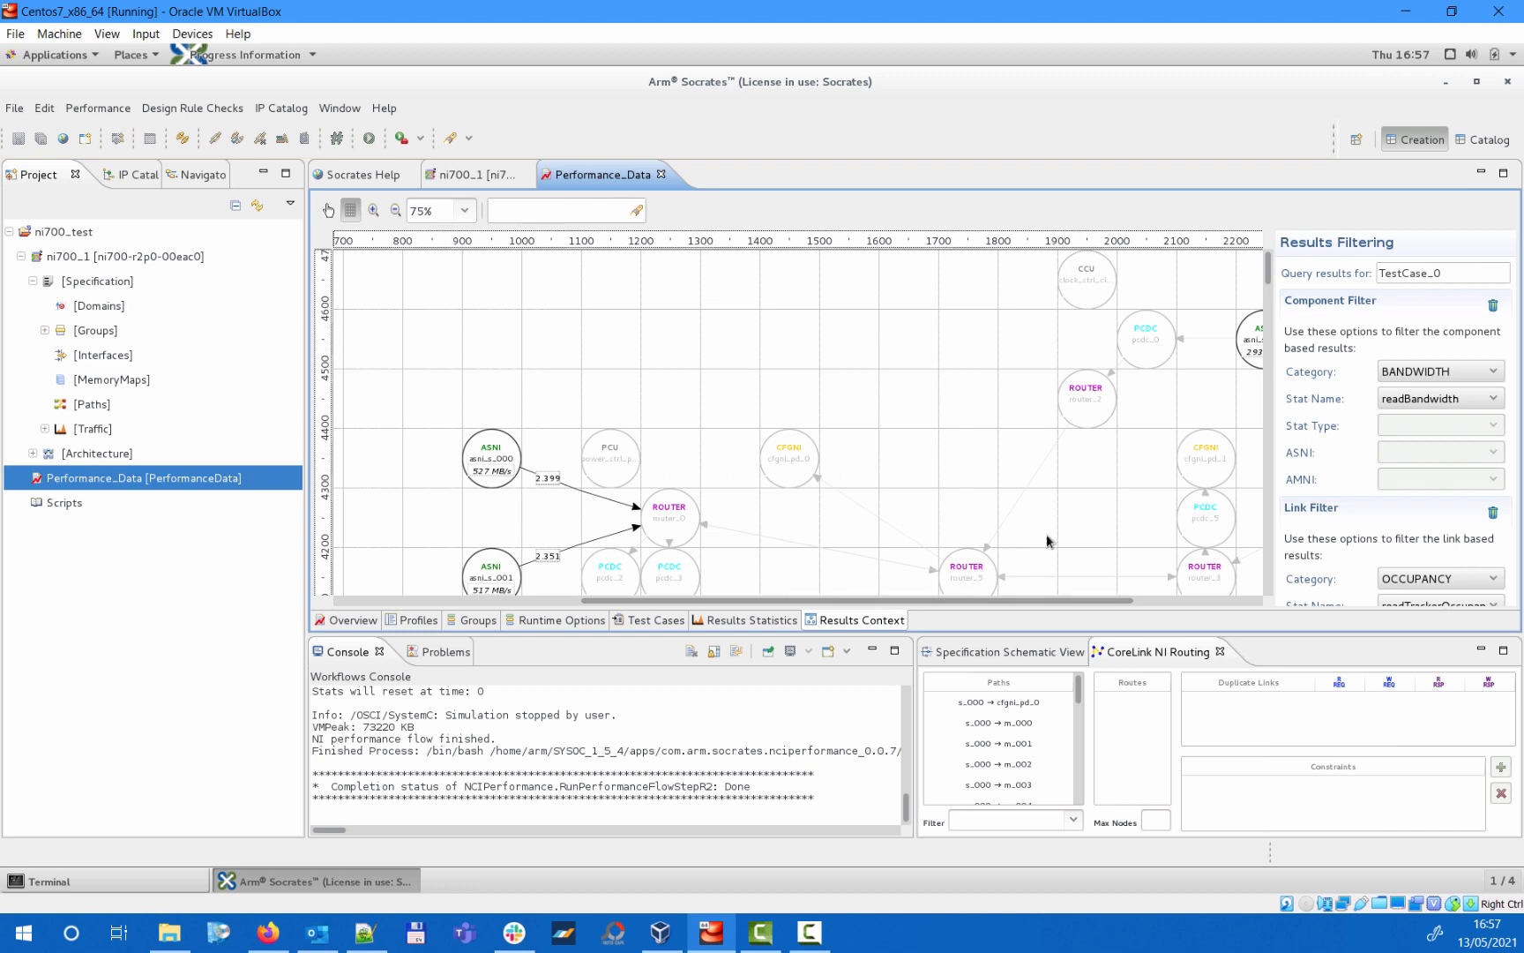
# - Filter the diagram's component results to the BANDWIDTH stat writeBandwidthE2E between asni_s_000 and amni_m_000
pyautogui.click(1457, 372)
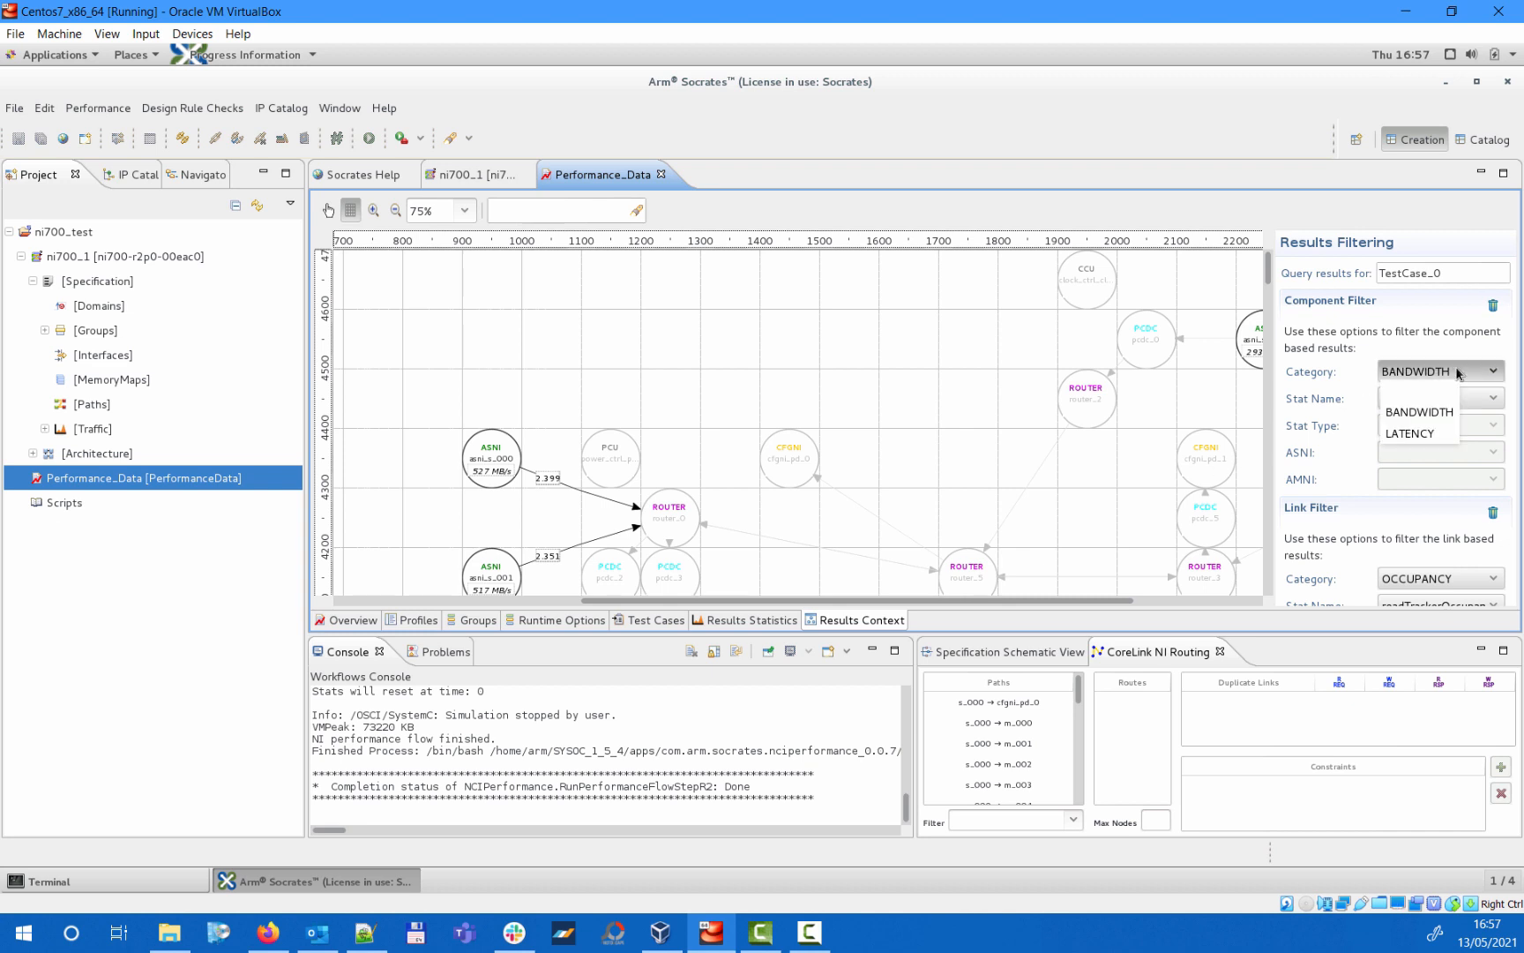
pyautogui.click(1457, 372)
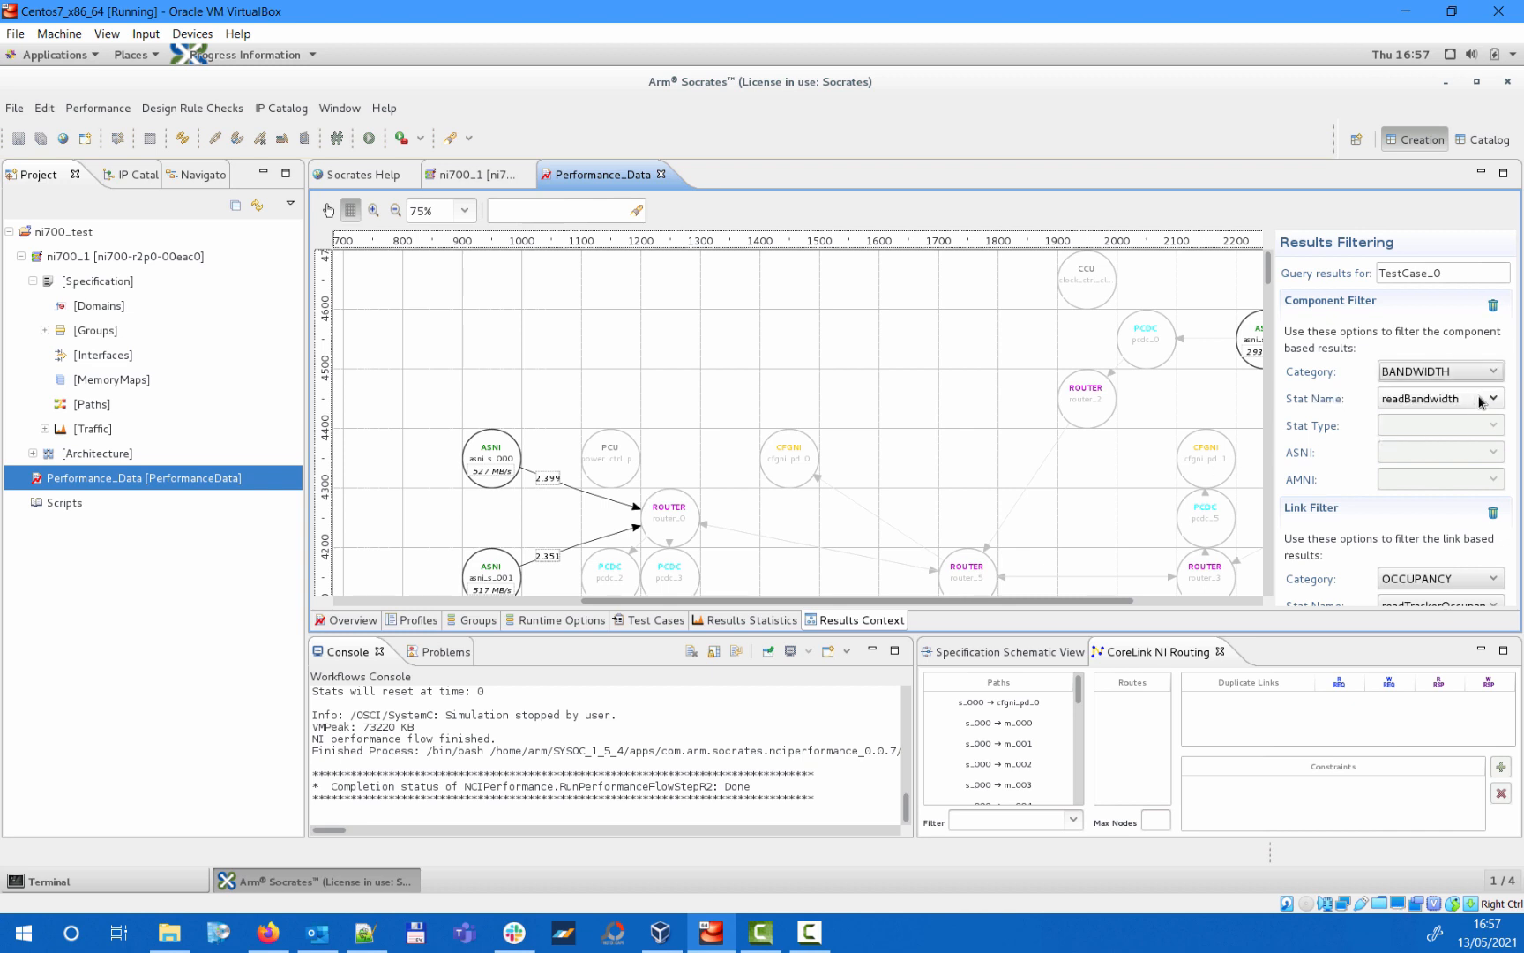
pyautogui.click(1482, 401)
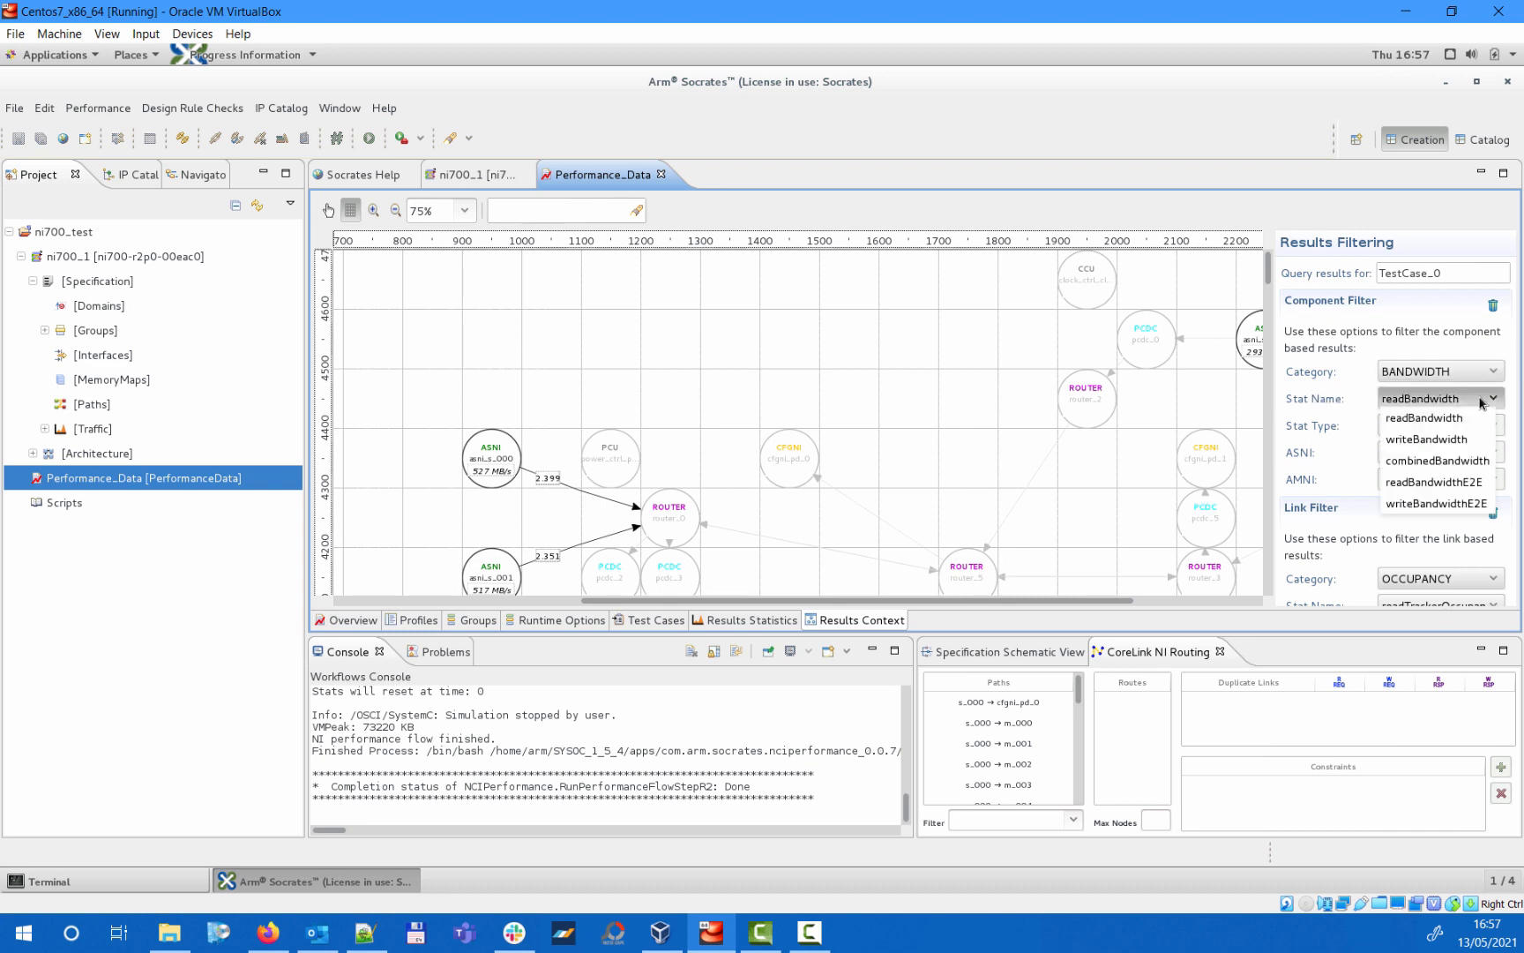
pyautogui.click(1416, 502)
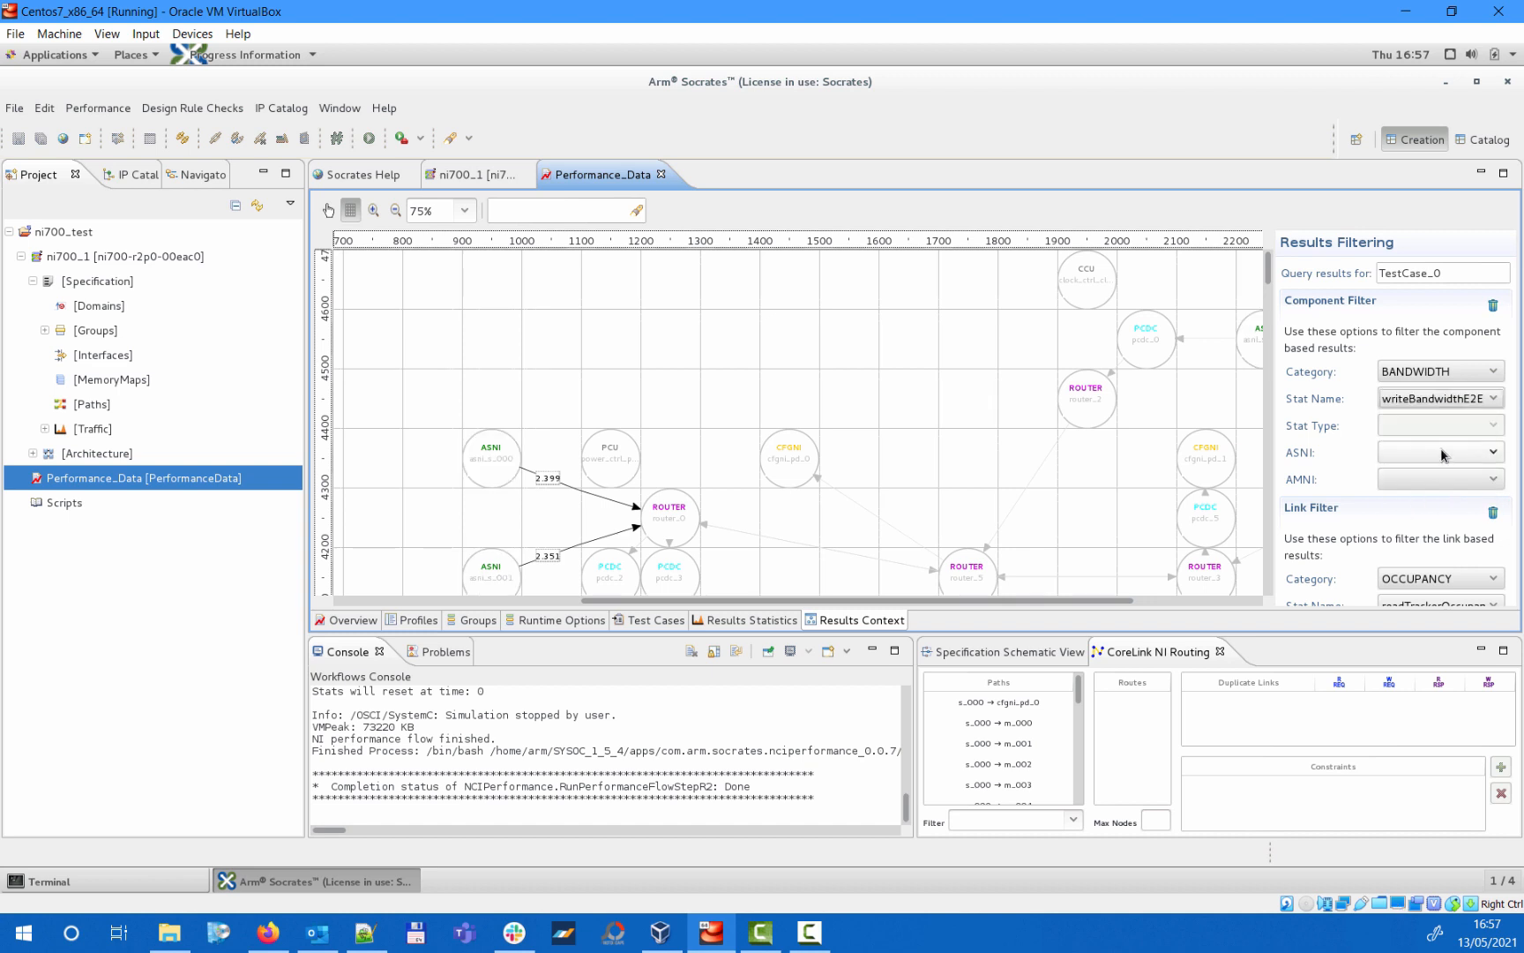
pyautogui.click(1443, 453)
pyautogui.click(1414, 494)
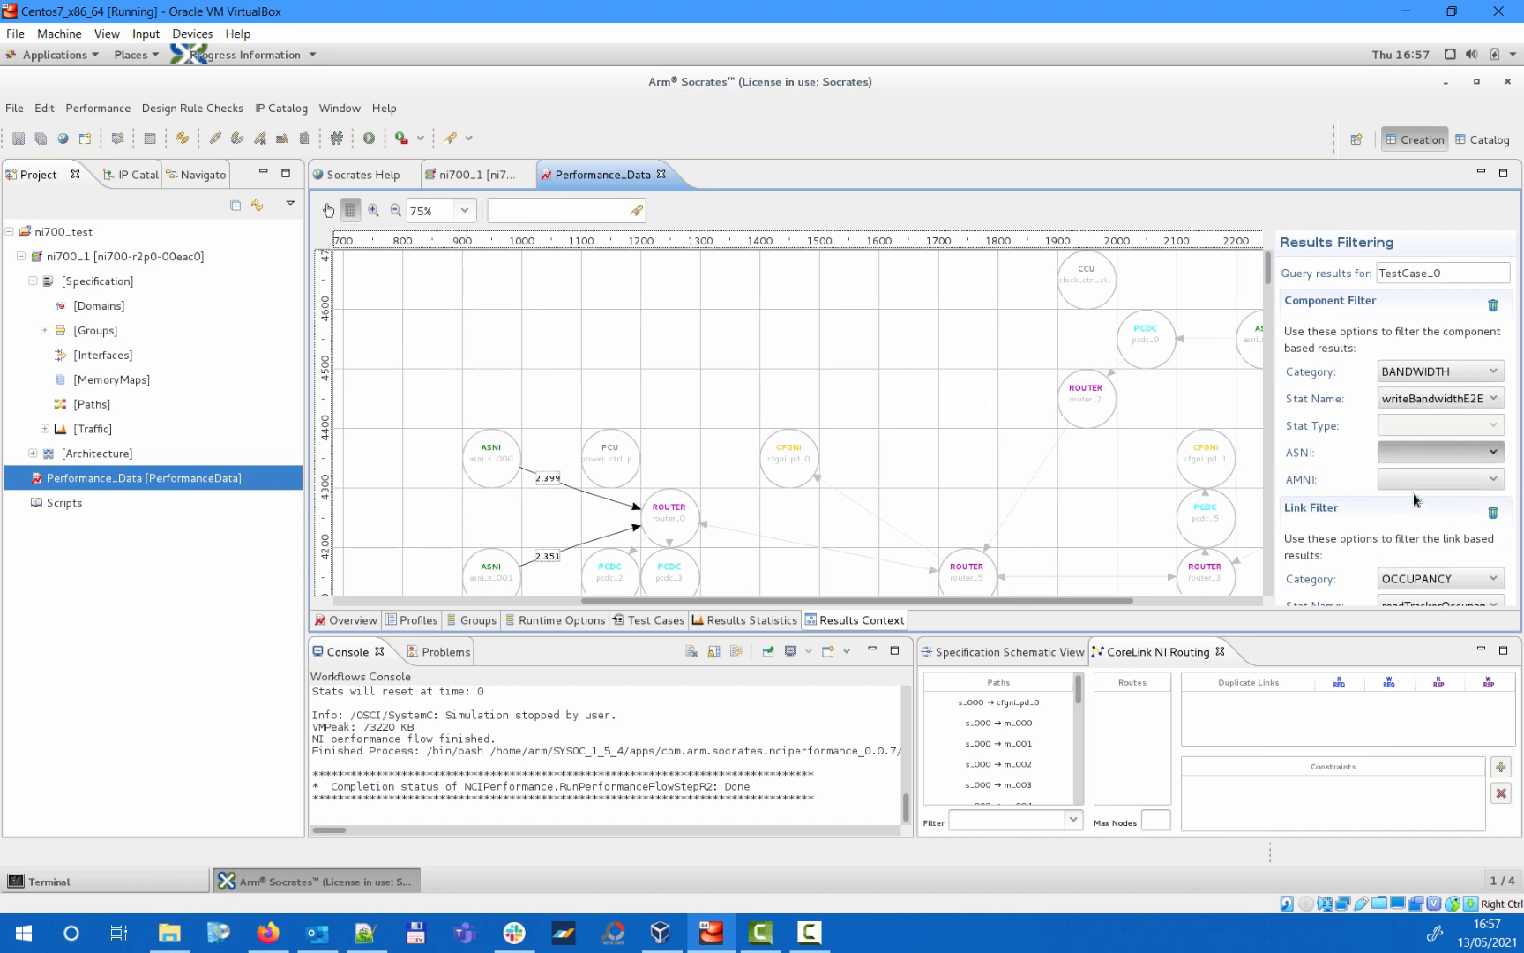
pyautogui.click(1427, 487)
pyautogui.click(1417, 520)
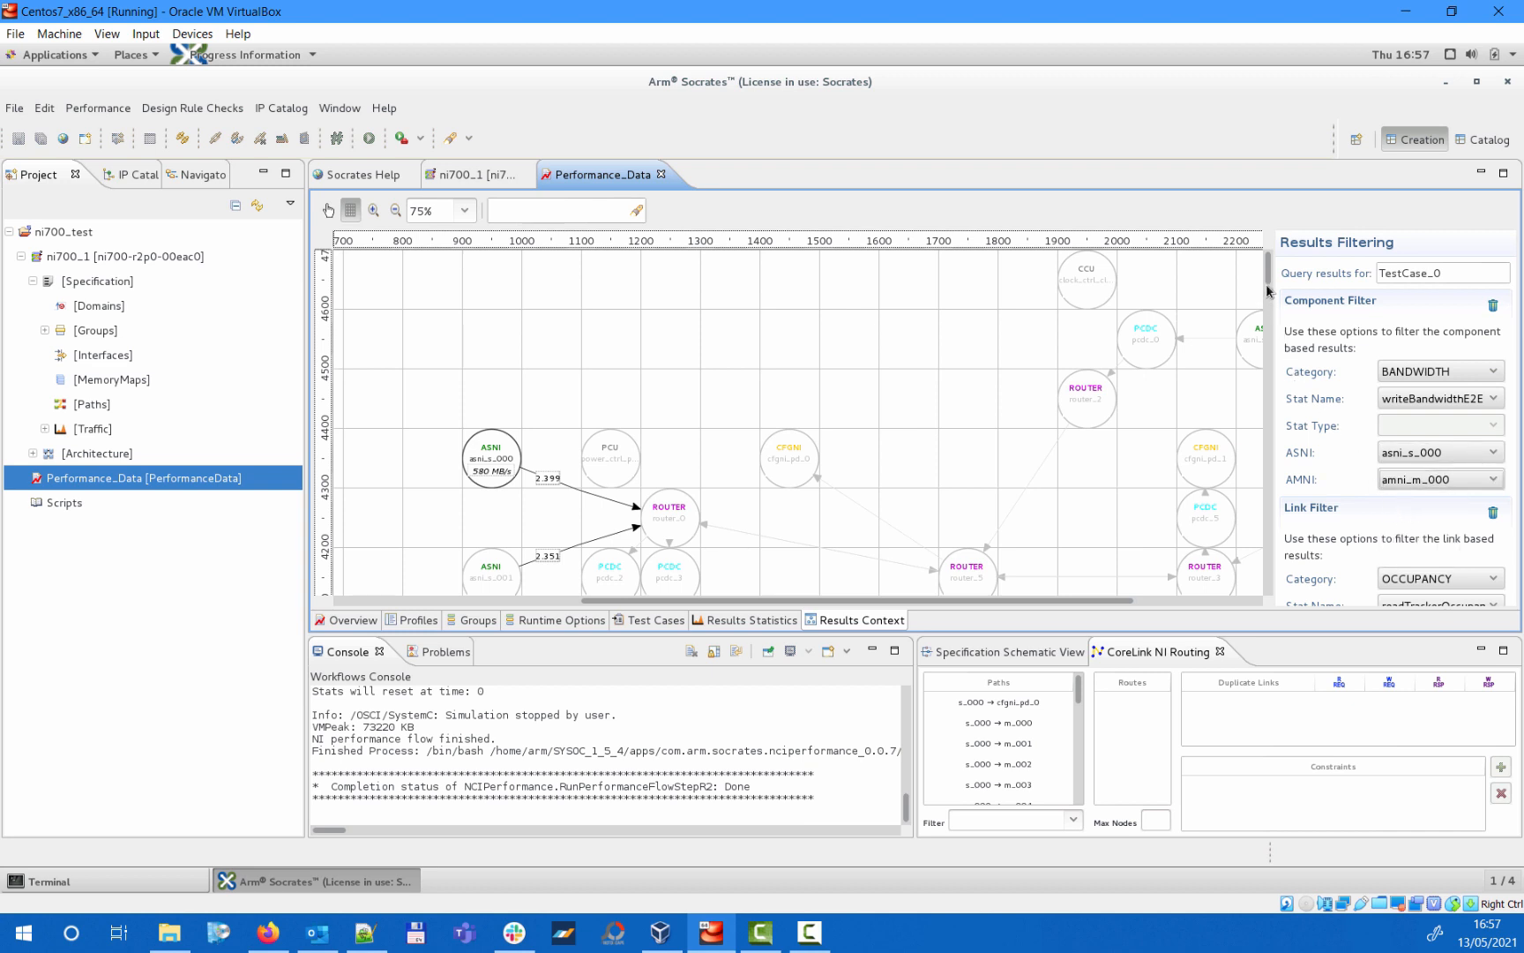
pyautogui.moveTo(1268, 276); pyautogui.dragTo(1266, 289)
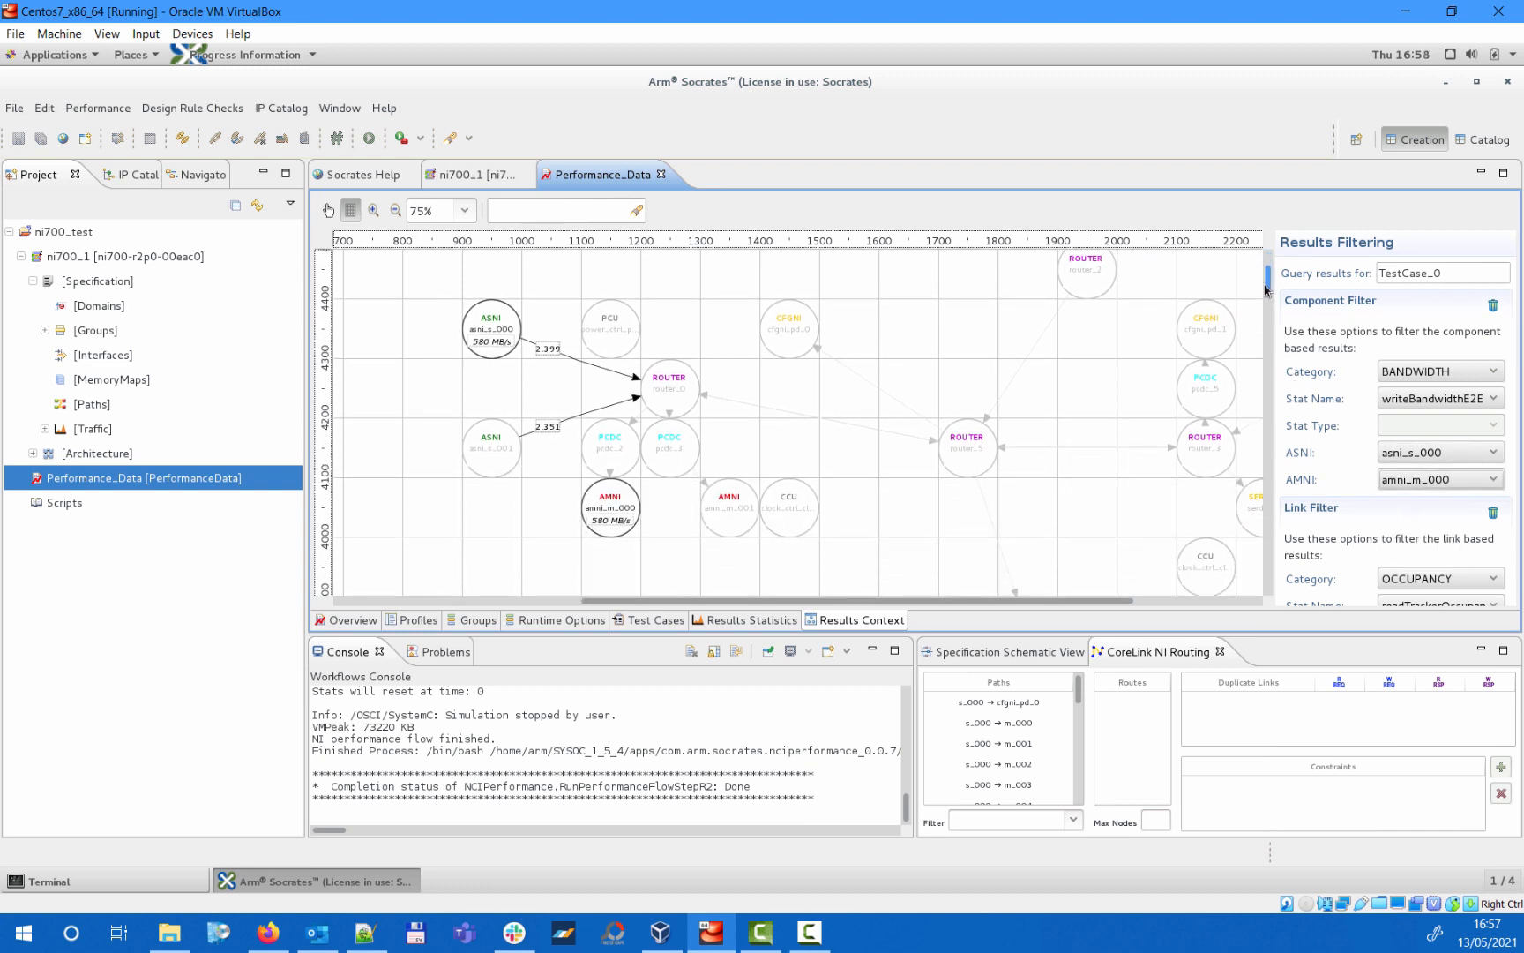
# - Set the link filter category of the results diagram to UTILIZATION
pyautogui.click(1441, 582)
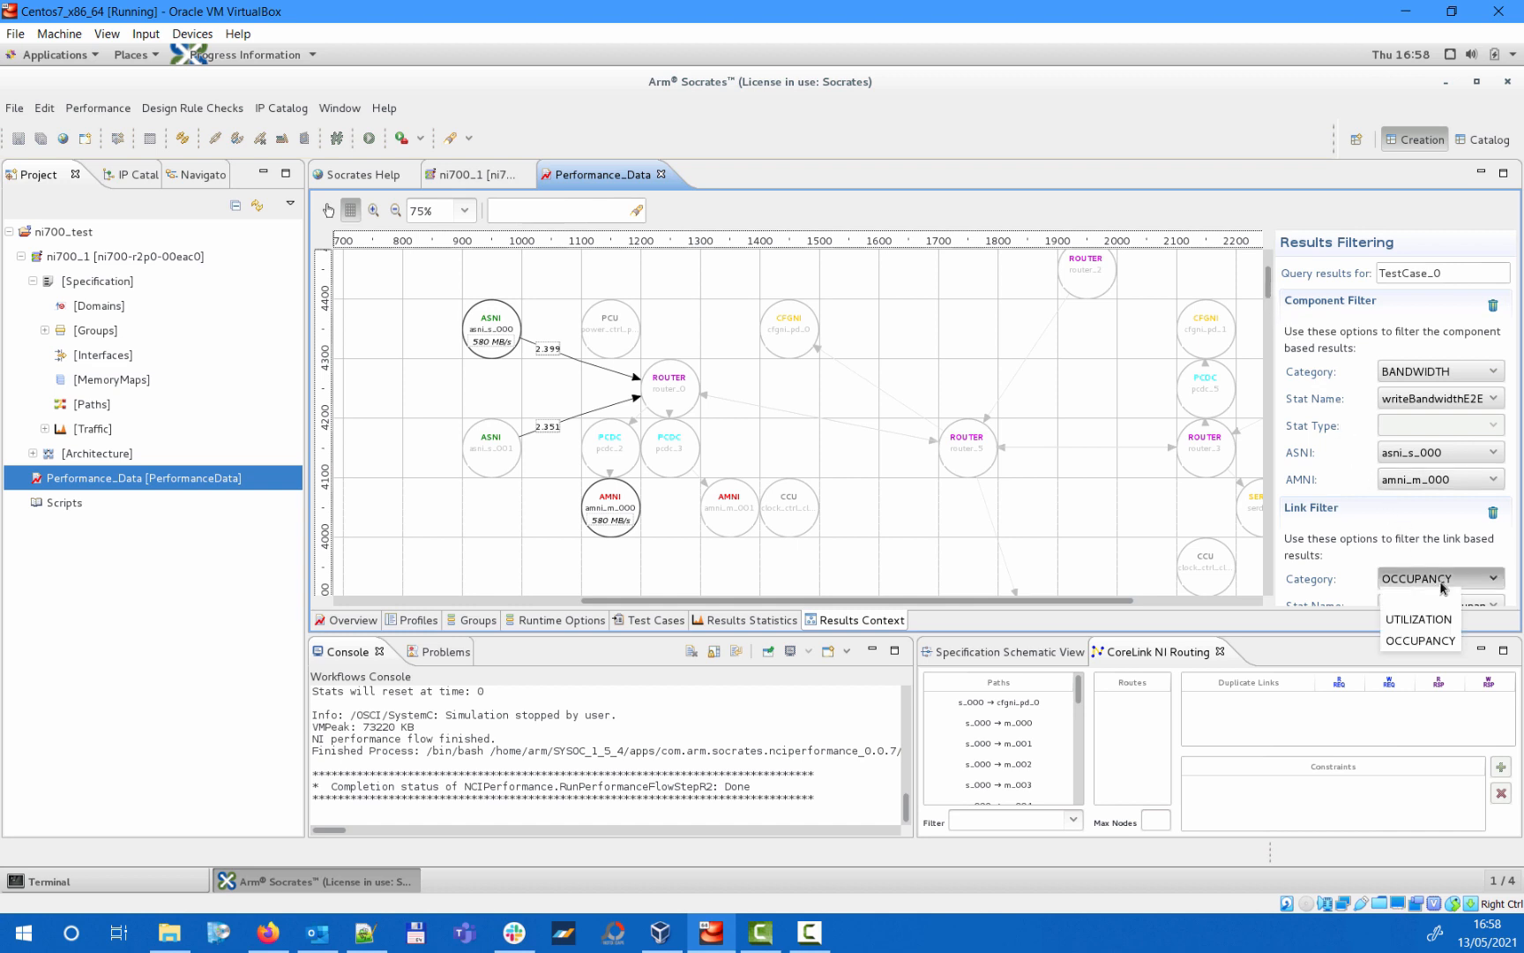
pyautogui.click(1414, 618)
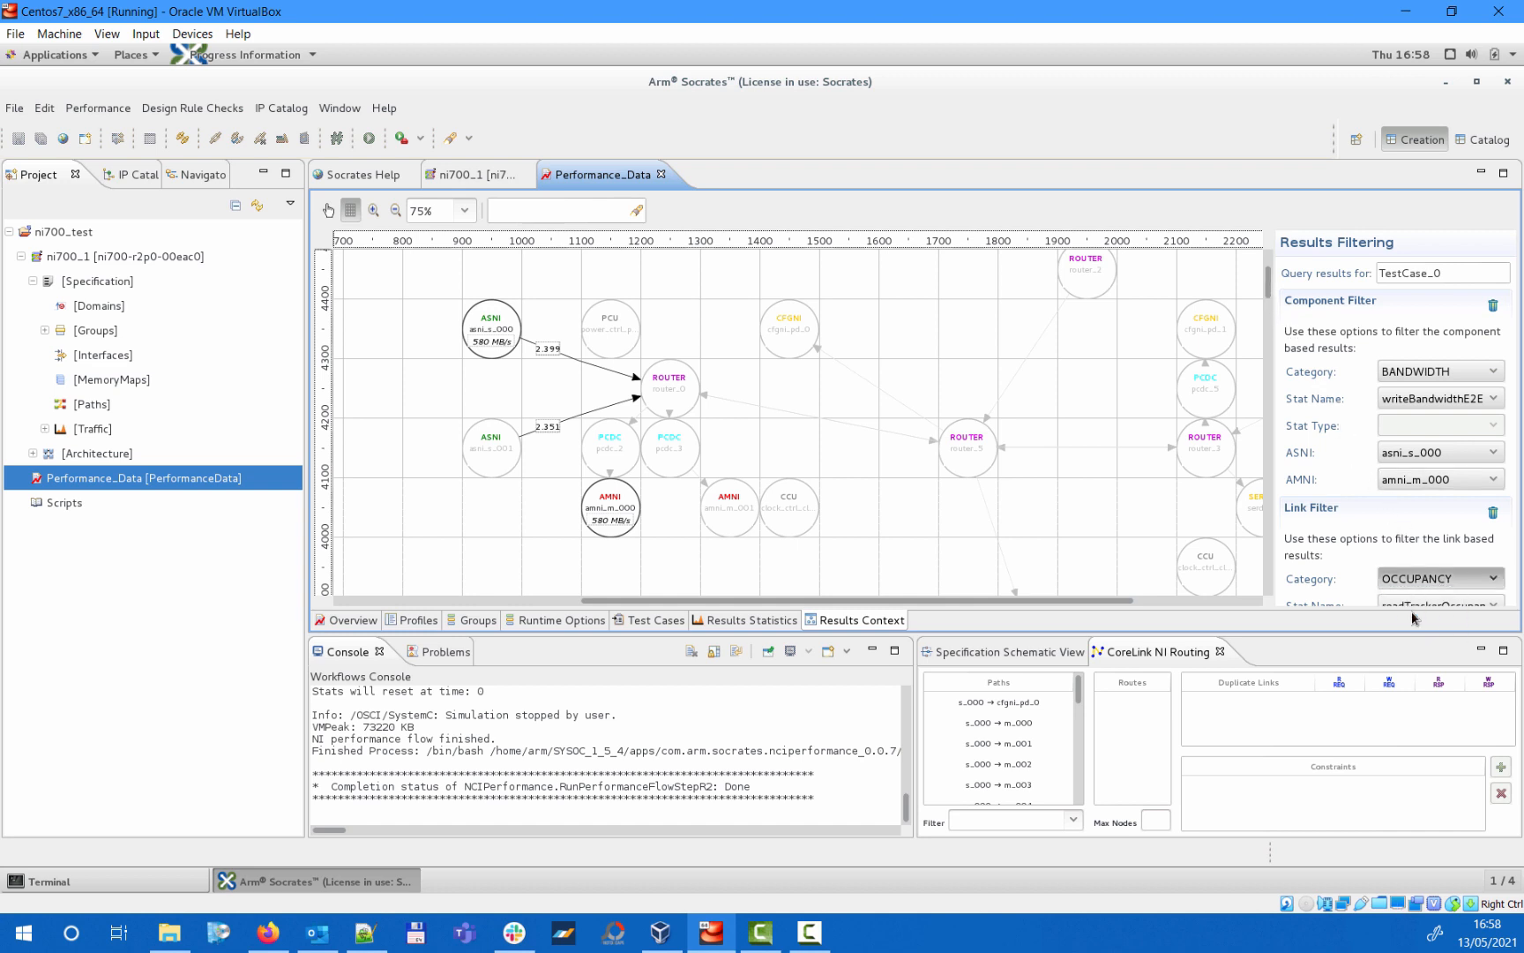